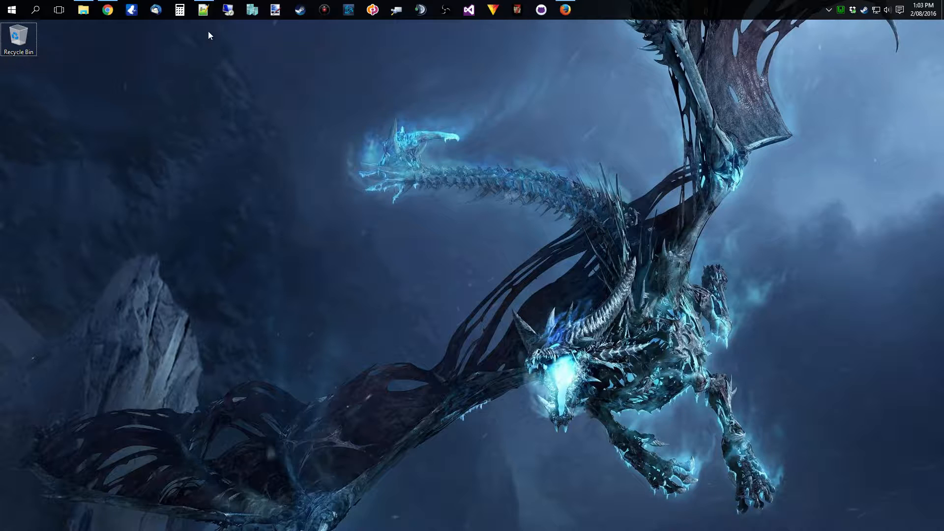
Switch to Notepad++ and go through the topic outline line by line from GitHub Account to Branches
mouse_move(204, 14)
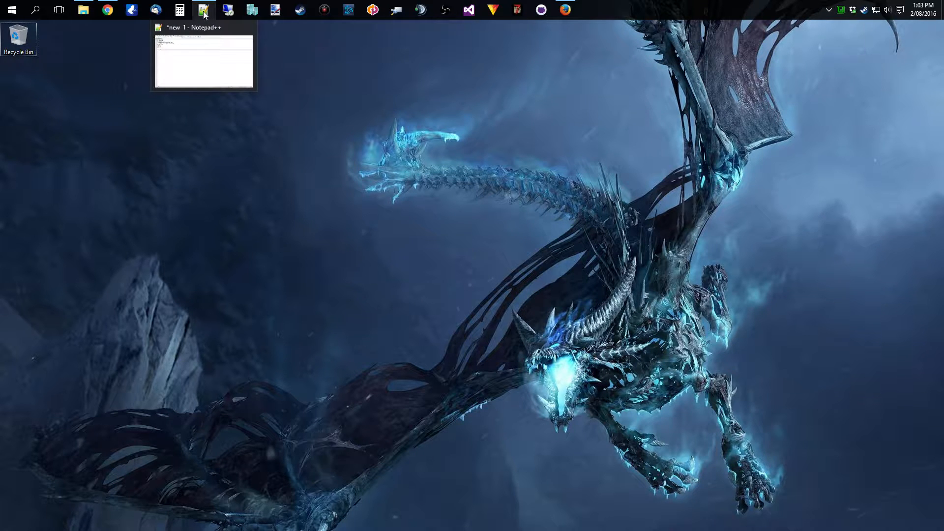
left_click(204, 11)
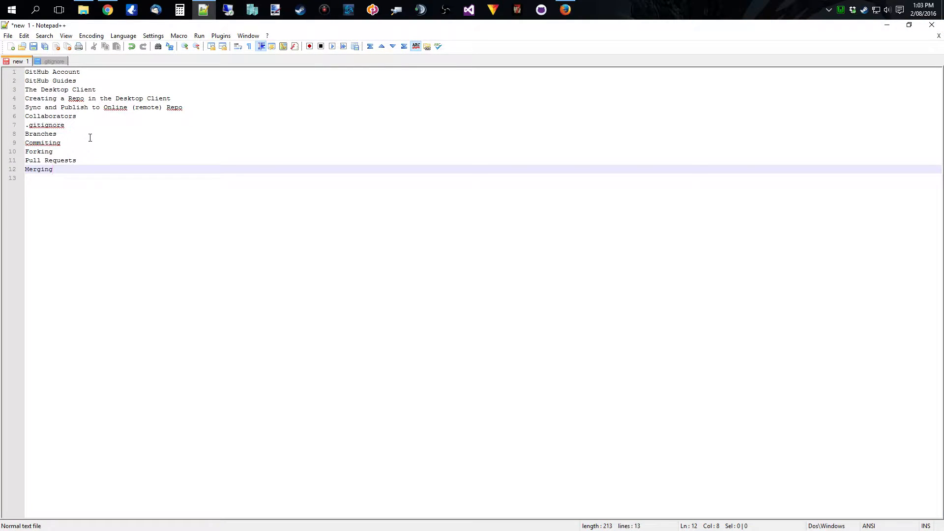
left_click(96, 74)
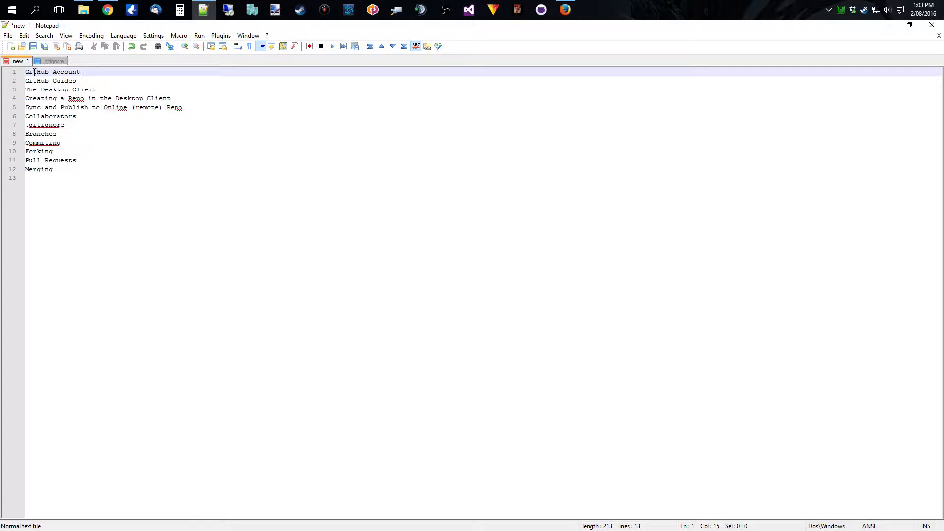
left_click(81, 81)
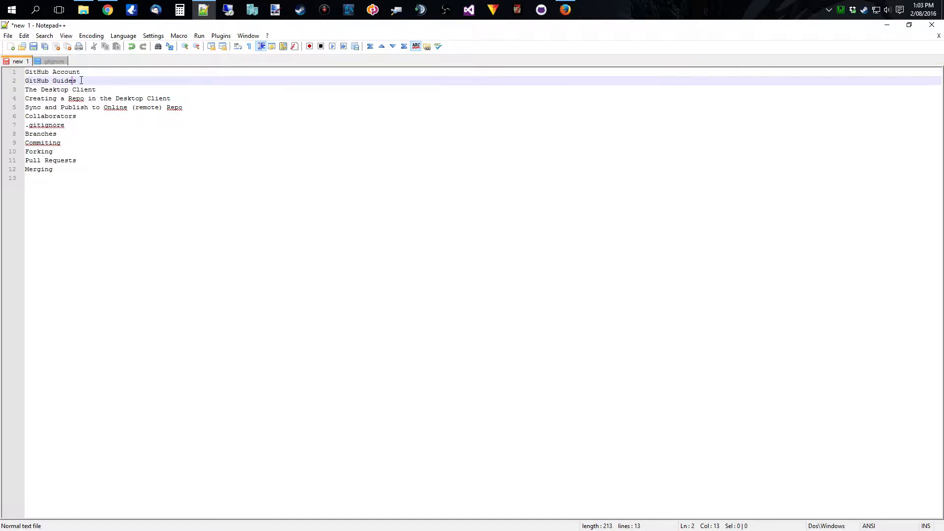
left_click(82, 81)
left_click(98, 89)
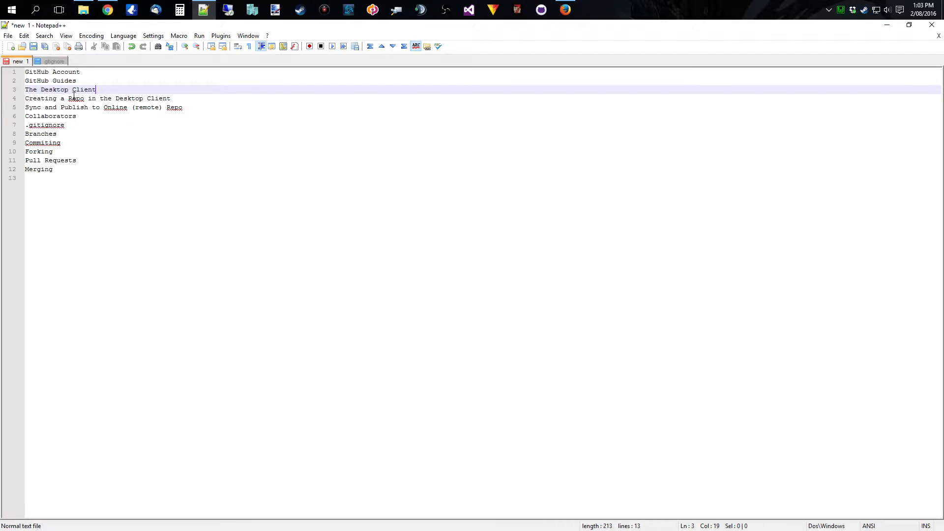
left_click(176, 98)
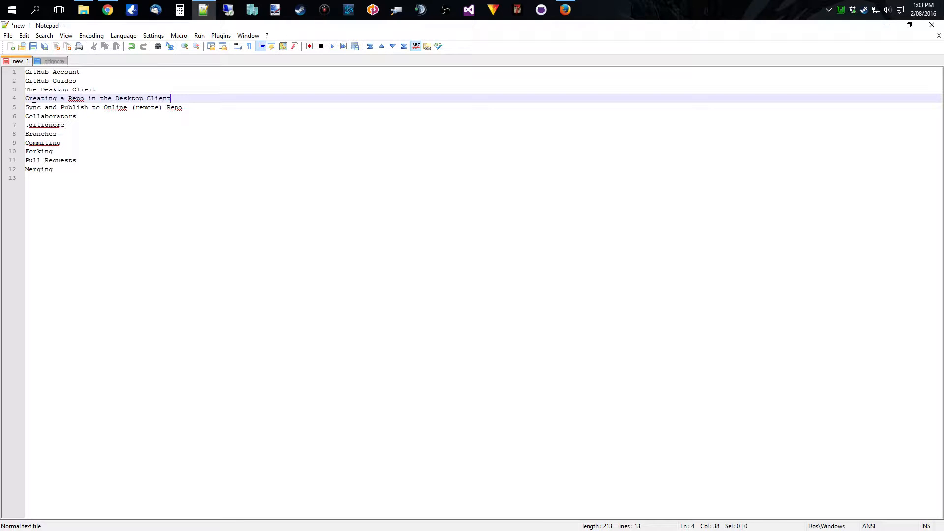
left_click(192, 107)
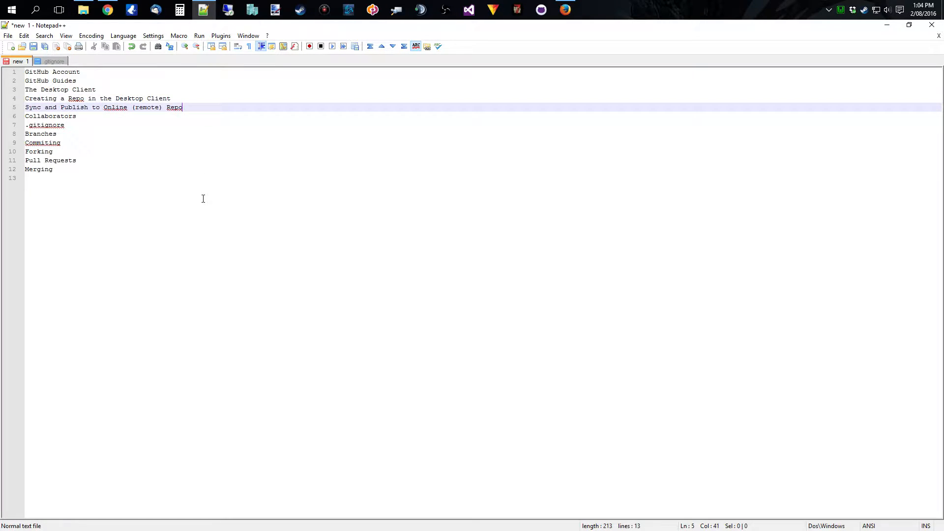
left_click(78, 118)
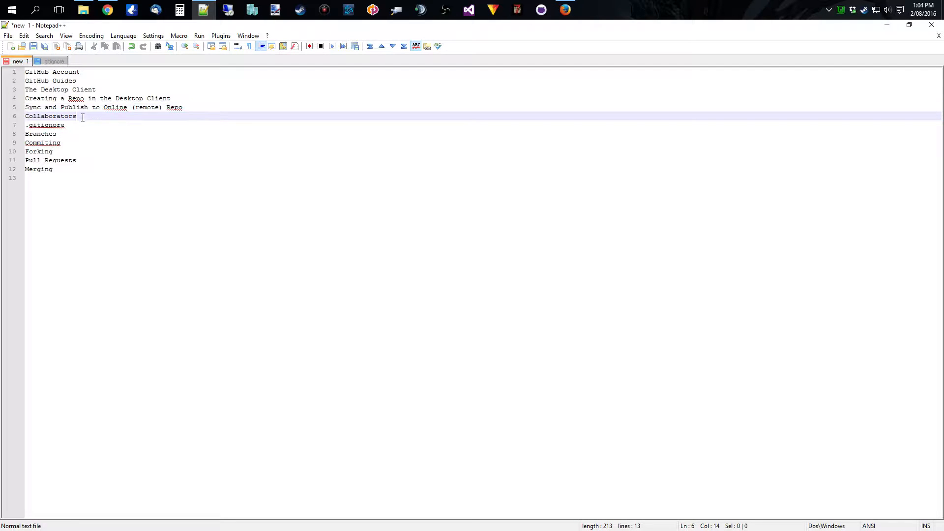
left_click_drag(69, 126, 27, 126)
left_click(64, 134)
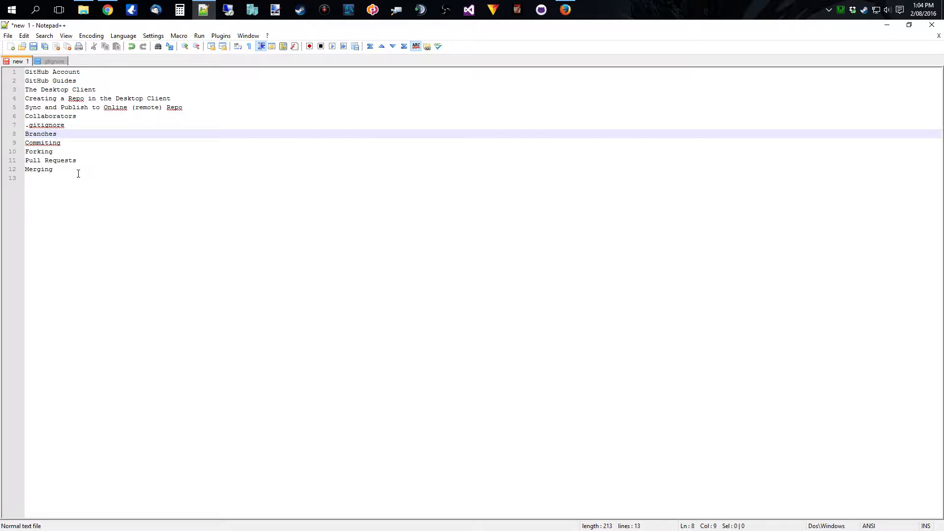
Correct the misspelled "Commiting" topic in the outline to "Committing" using the spelling suggestion
left_click(64, 143)
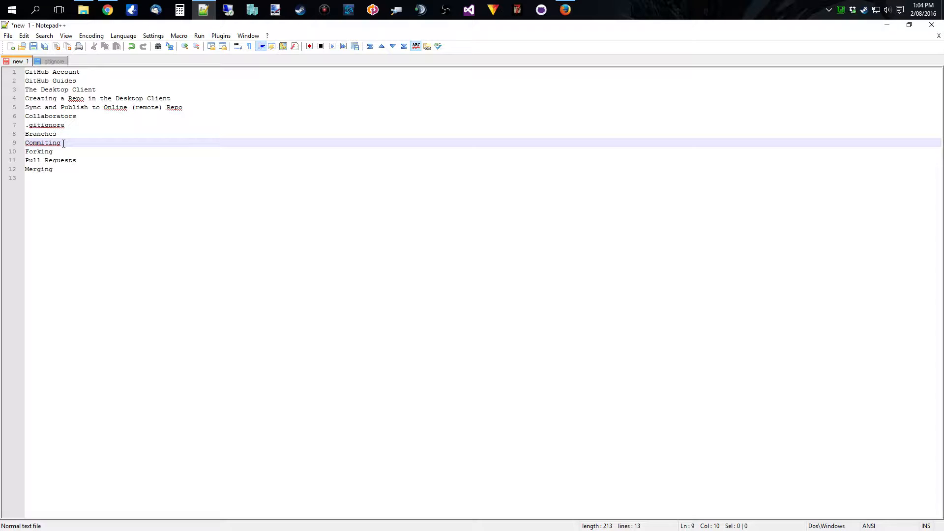
double_click(57, 143)
right_click(55, 145)
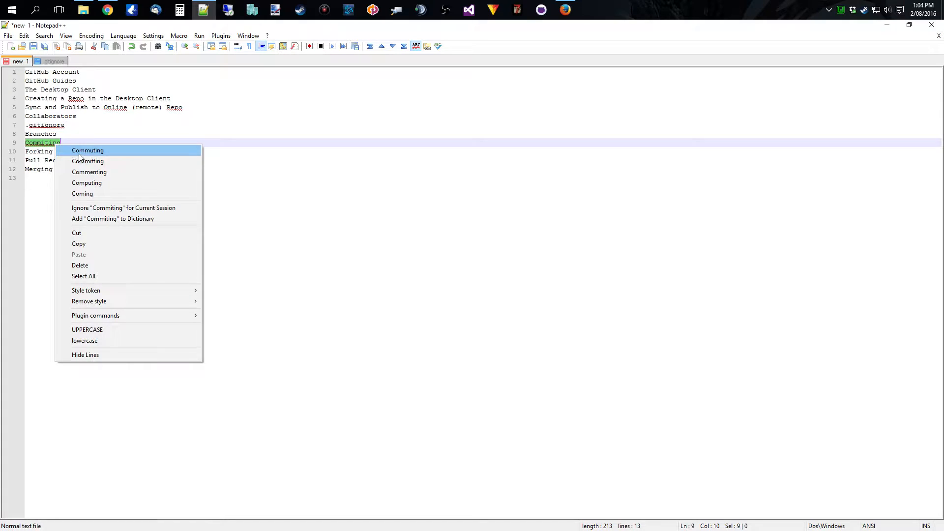
left_click(131, 161)
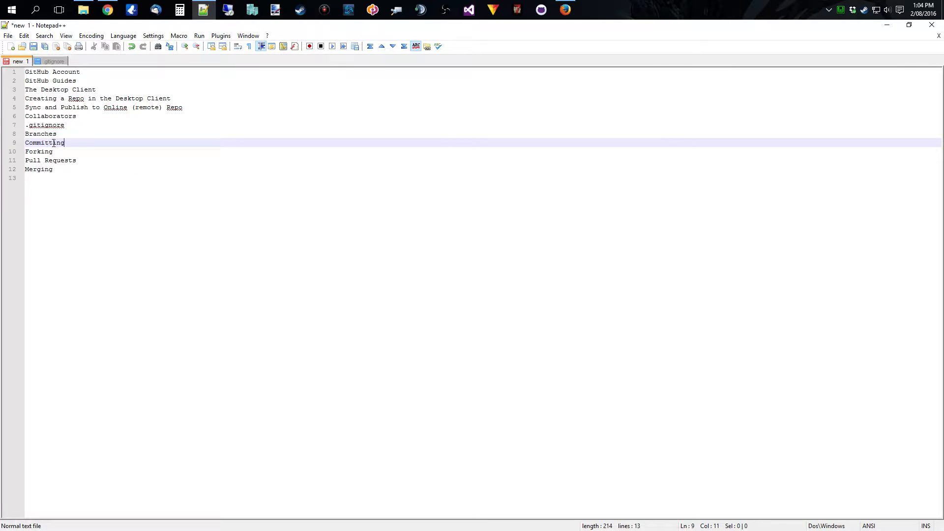
Go through the remaining outline topics Forking, Pull Requests and Merging
left_click(69, 153)
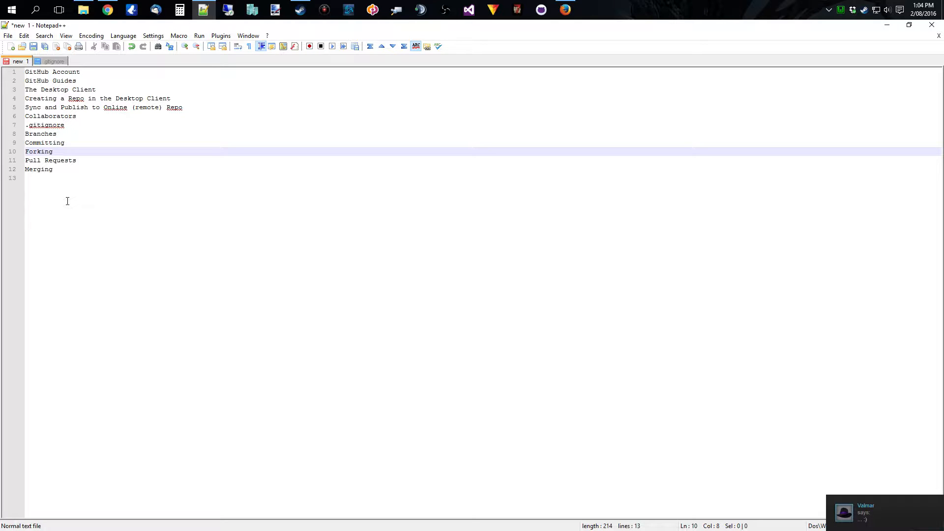
left_click(87, 160)
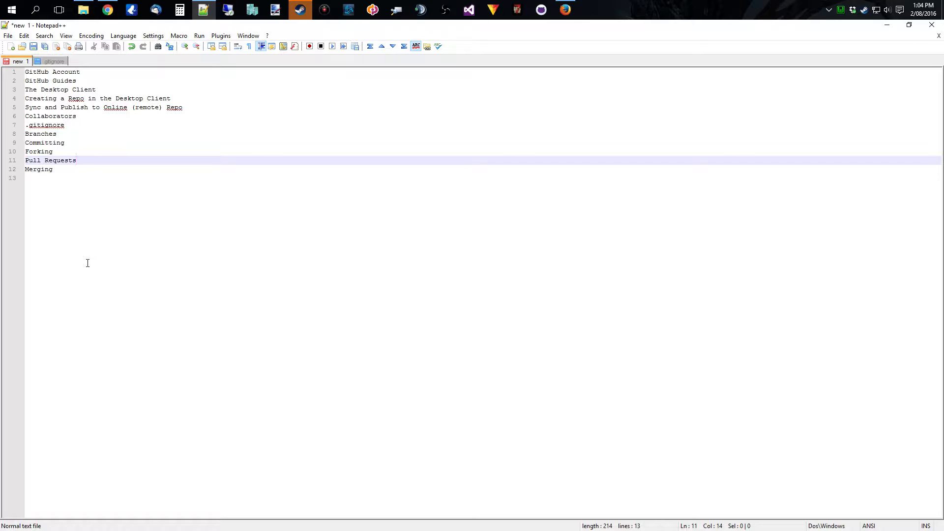
key("Down")
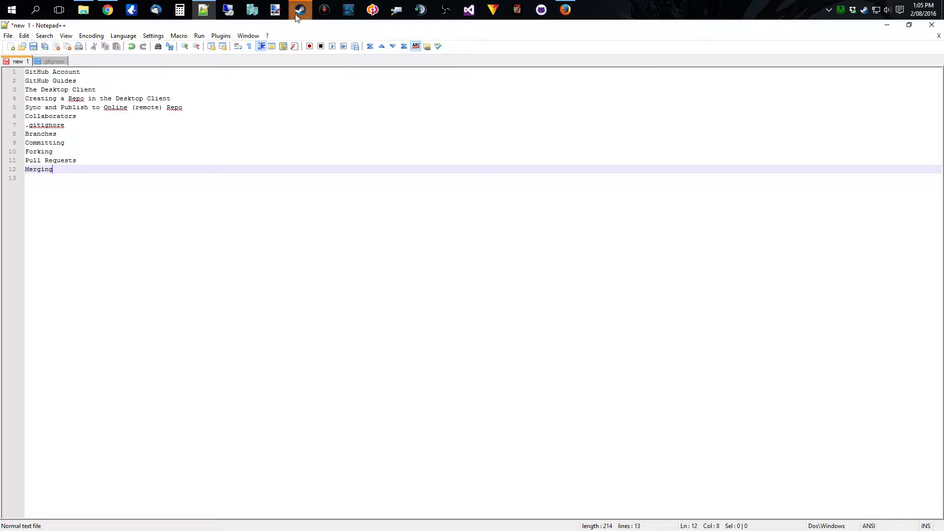
Close the Steam chat window and open the account sign-up page of github.com in Firefox
mouse_move(296, 13)
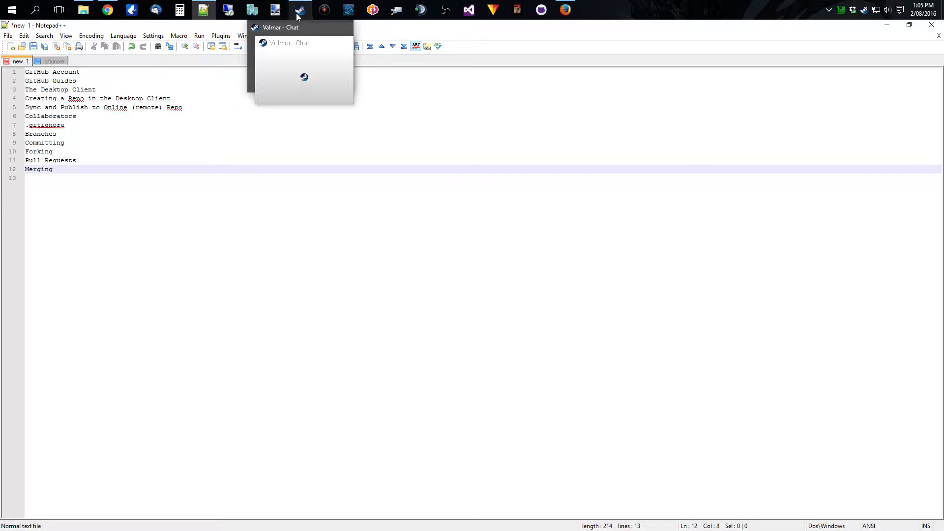
left_click(346, 28)
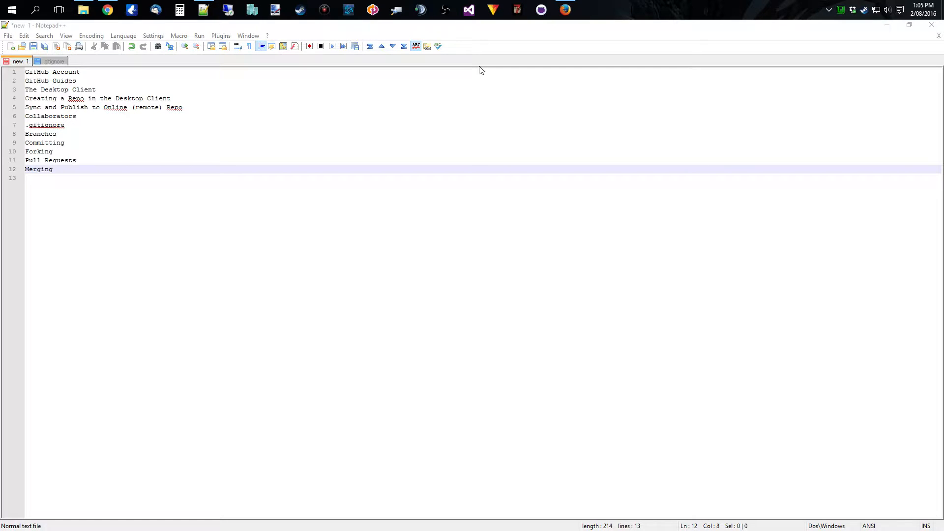
left_click(566, 10)
left_click(198, 48)
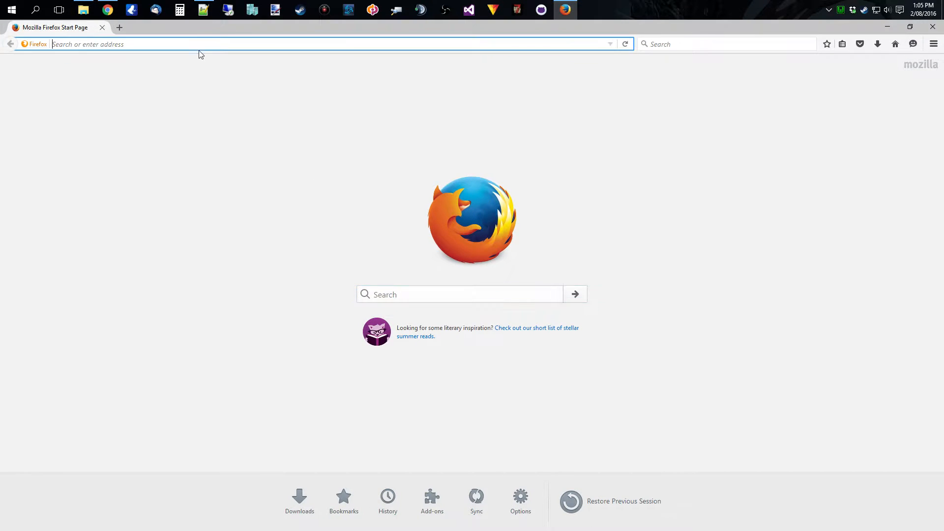
type("github.com/")
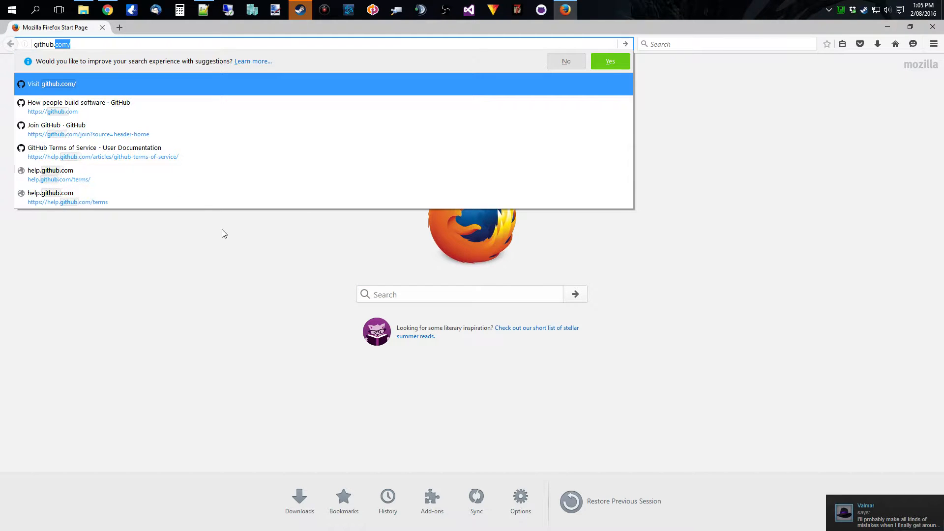
key("Return")
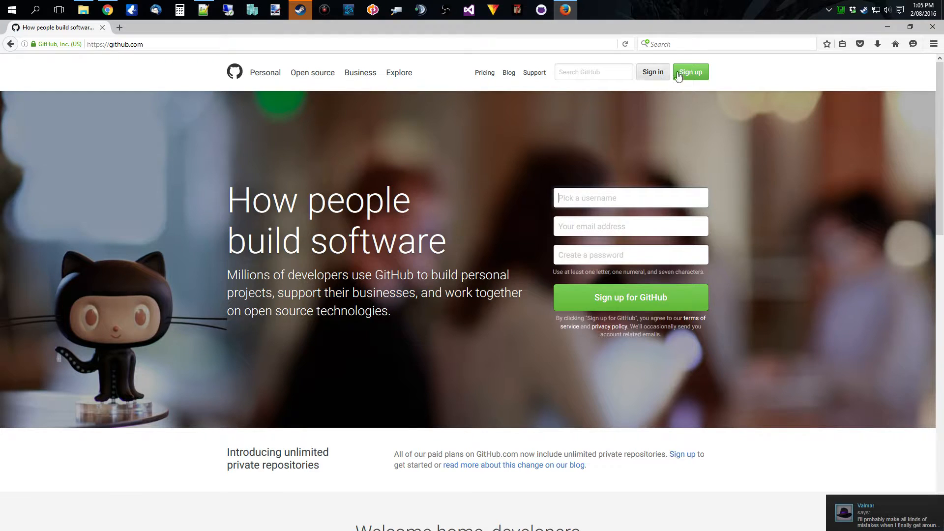
left_click(691, 72)
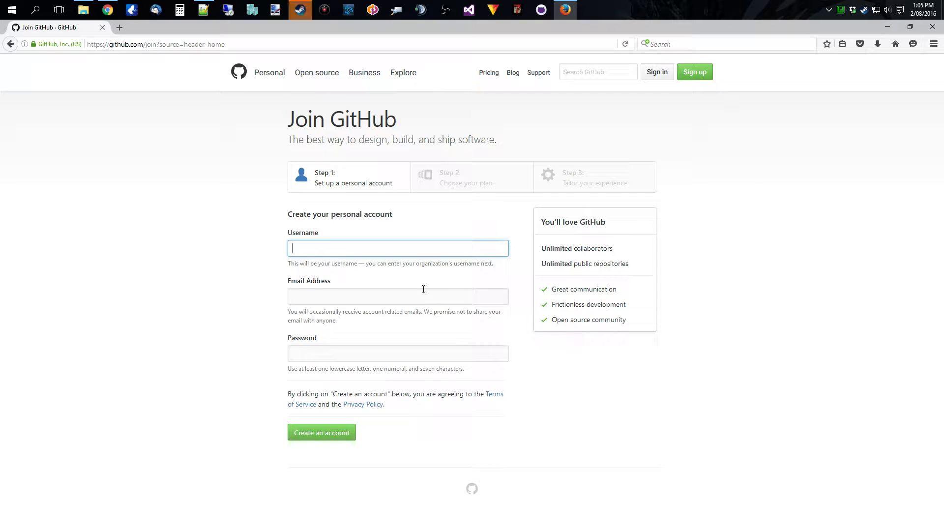
Open GitHub's Terms of Service in a separate tab, read the Account Terms section, and close that tab
middle_click(494, 395)
left_click(159, 31)
scroll(137, 358, "down", 7)
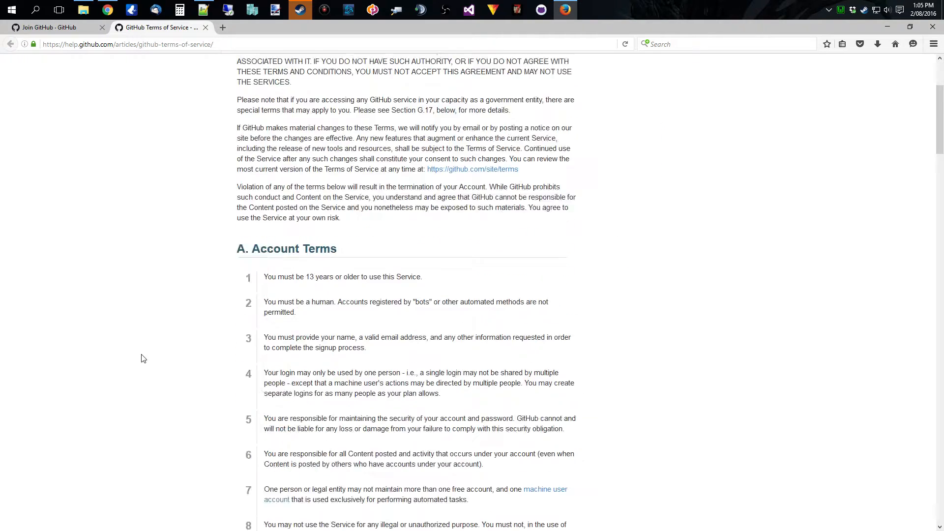
left_click_drag(264, 249, 431, 249)
left_click(457, 284)
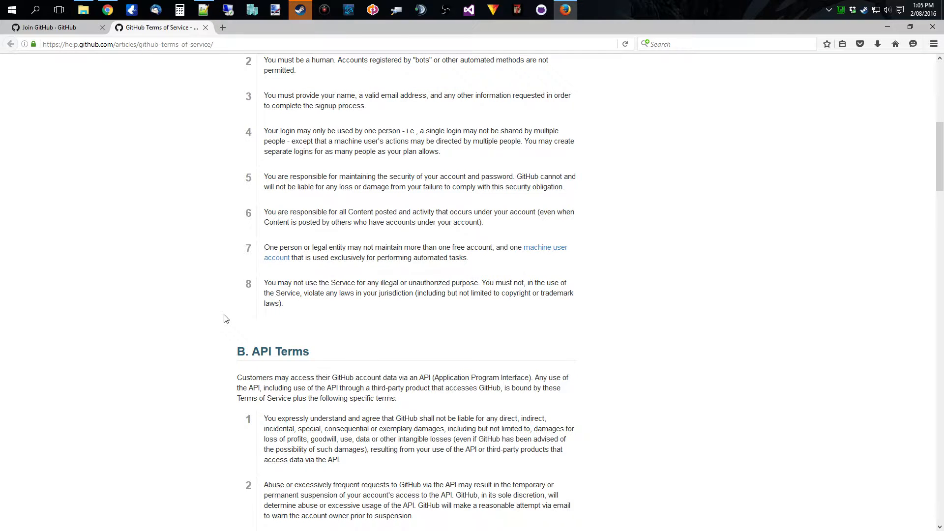
scroll(224, 319, "up", 2)
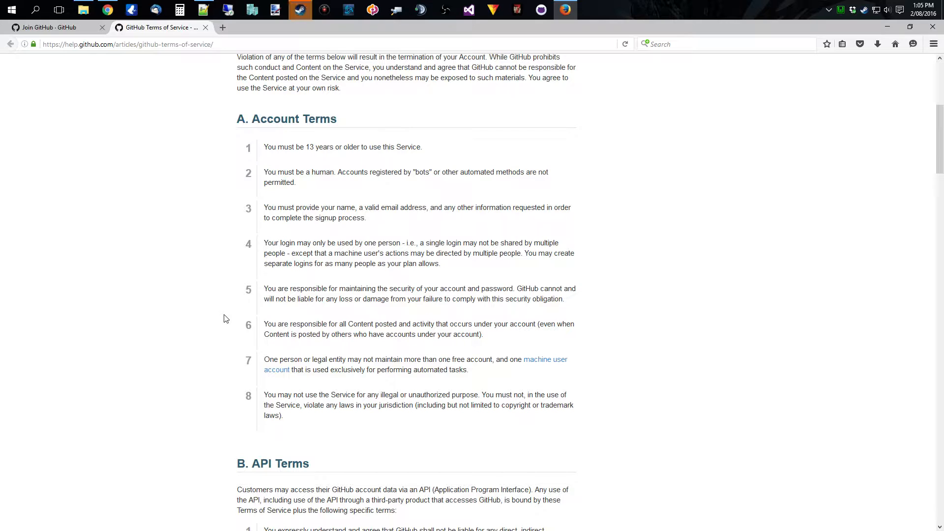
scroll(224, 319, "up", 5)
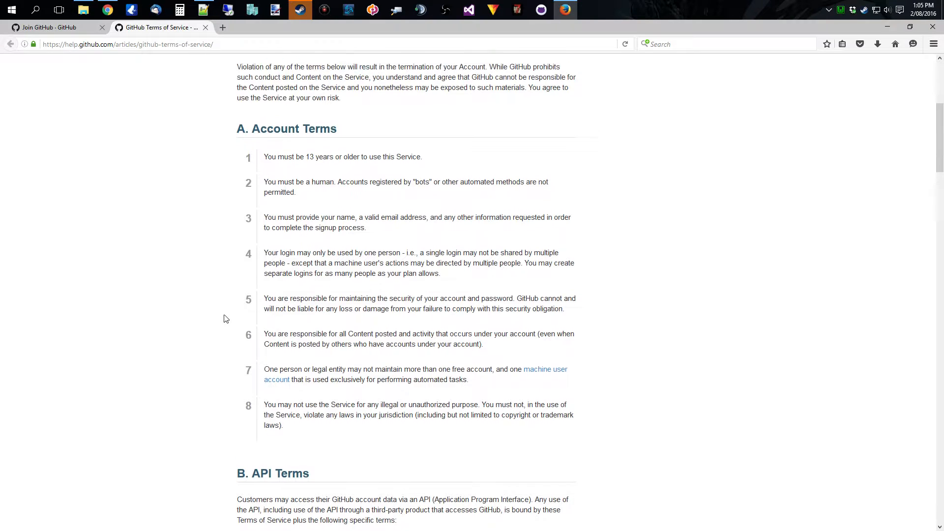
left_click(205, 28)
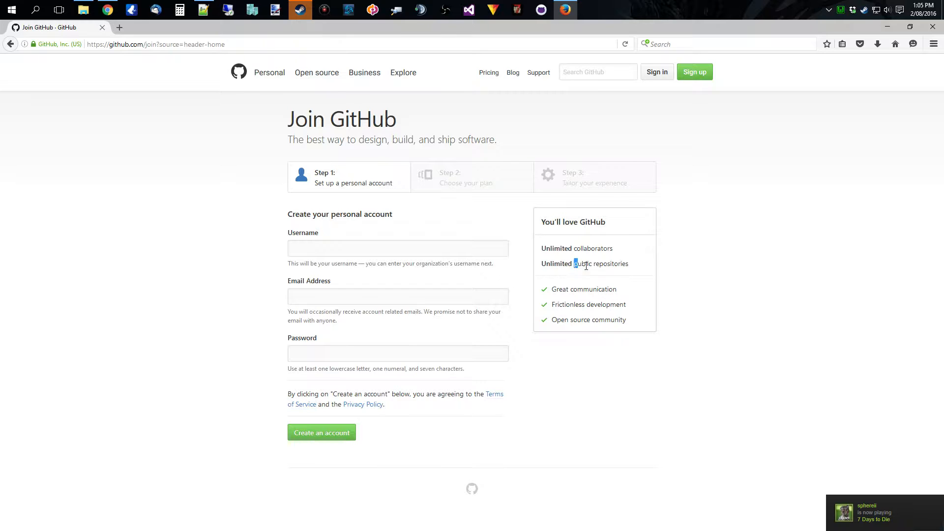
Examine the "Unlimited public repositories" benefit listed beside the account creation form
left_click_drag(574, 264, 629, 266)
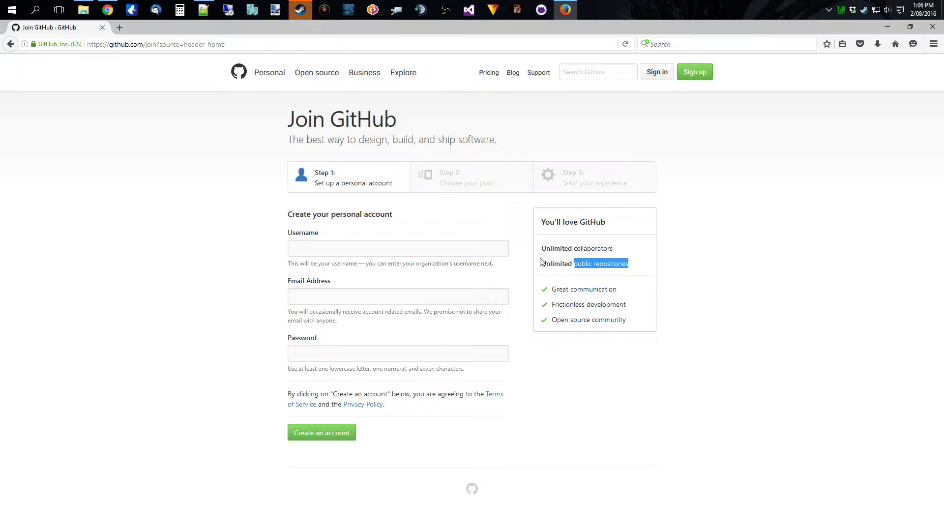
left_click(577, 264)
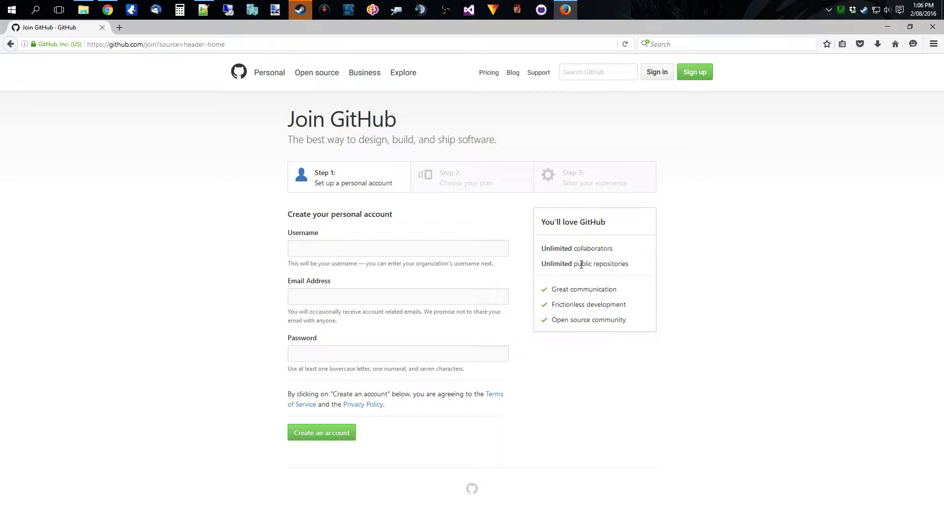
double_click(579, 264)
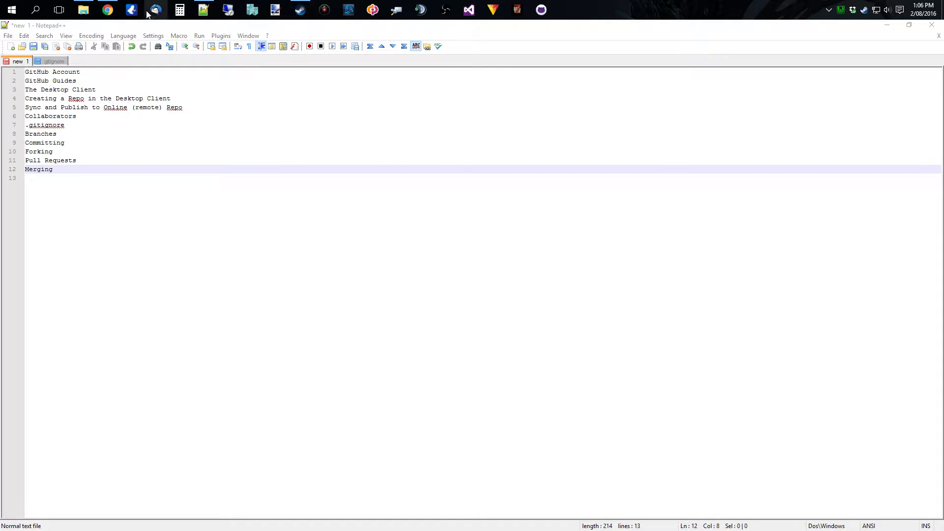
Switch to Chrome, go to the GitHub home page and open the Hello World guide in a new tab
left_click(108, 12)
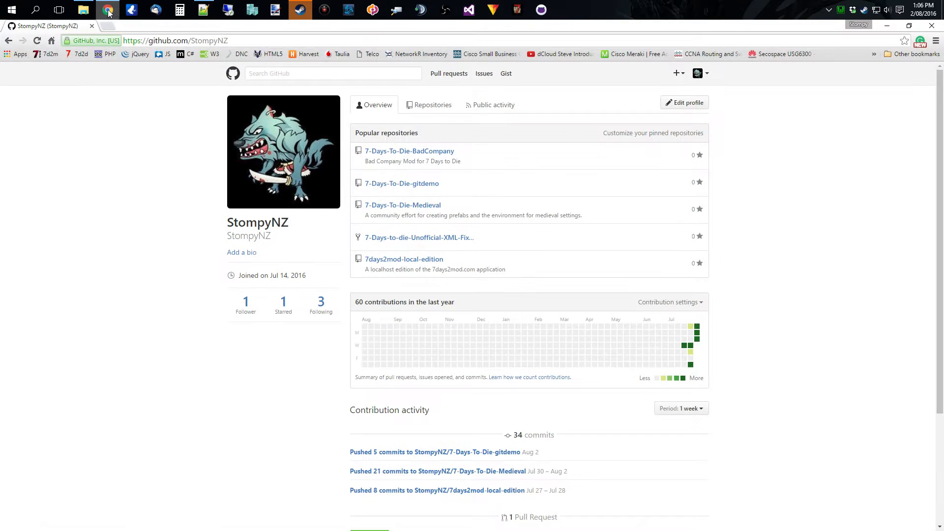
left_click(234, 74)
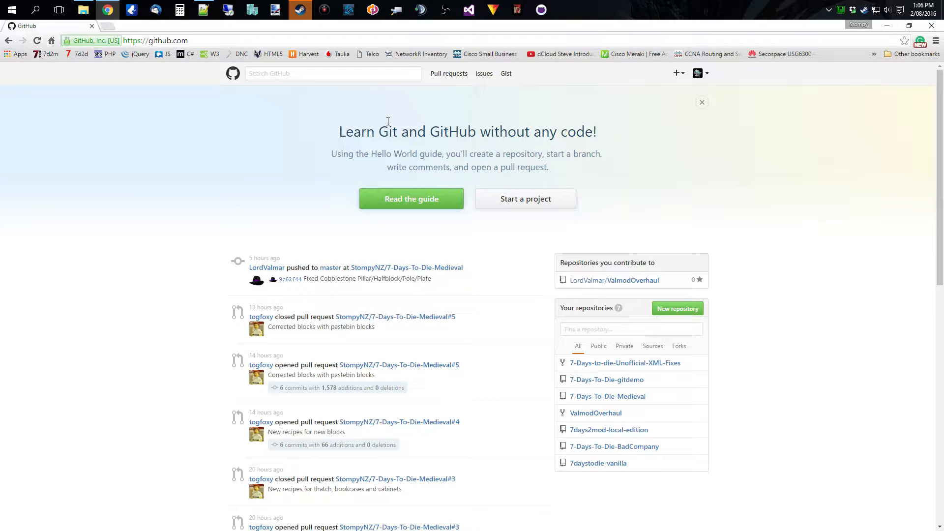
left_click(414, 206, "ctrl")
left_click(130, 26)
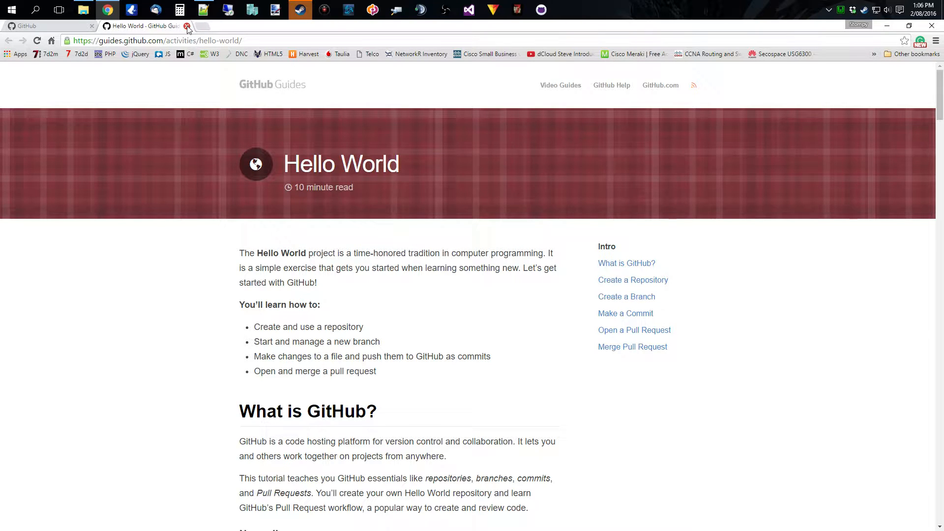
Load desktop.github.com in the guide's tab
left_click(282, 40)
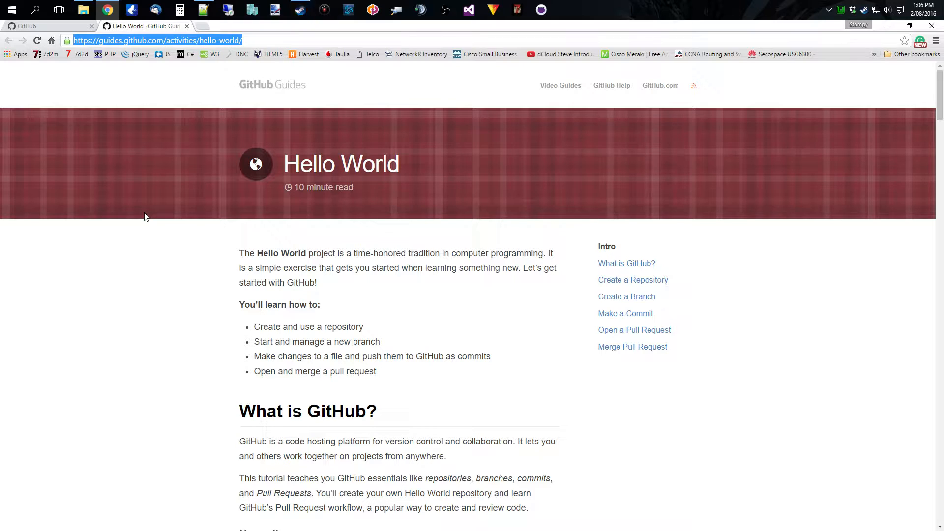
type("desktop")
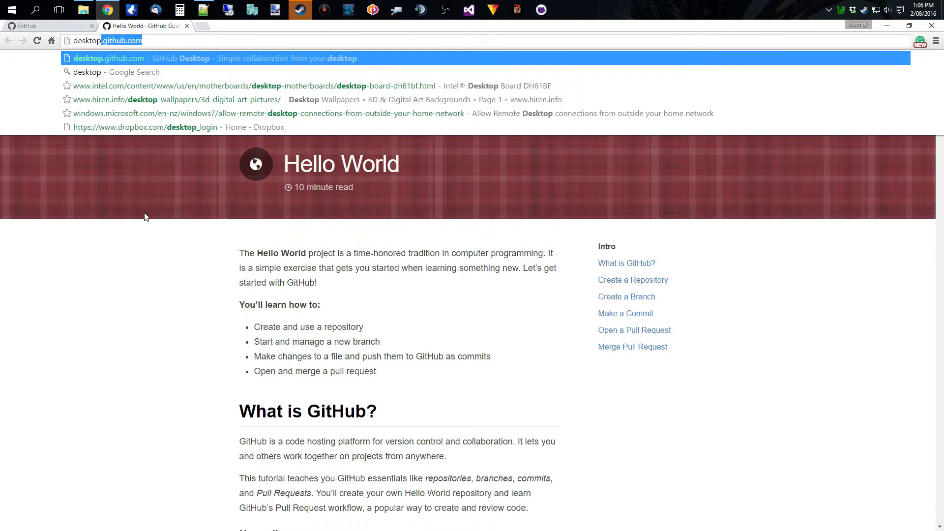
key("Return")
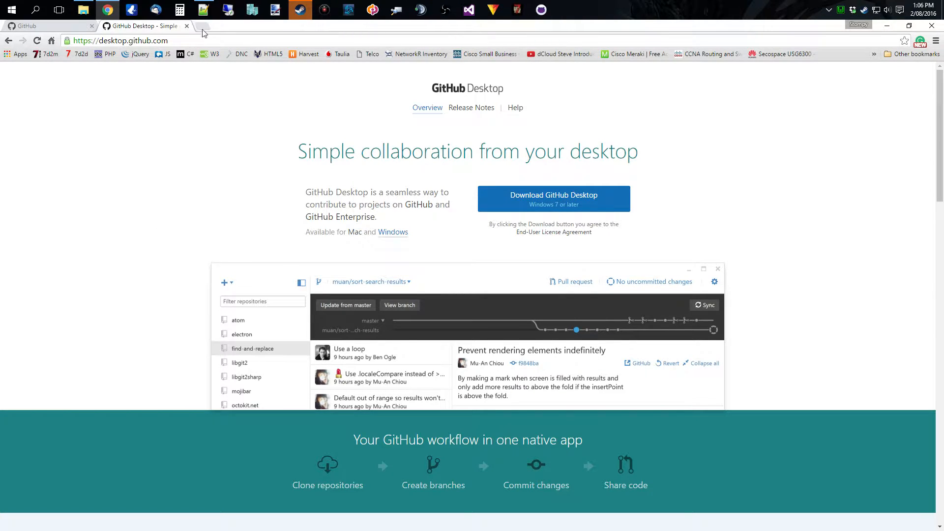
Close the GitHub Desktop page and switch to Notepad++, placing the cursor on the topic line "The Desktop Client"
left_click(186, 26)
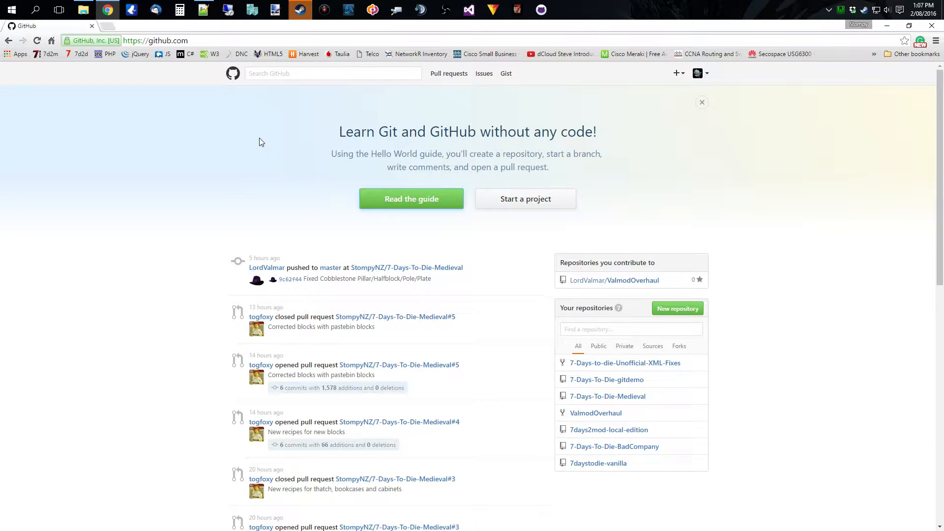
left_click(203, 10)
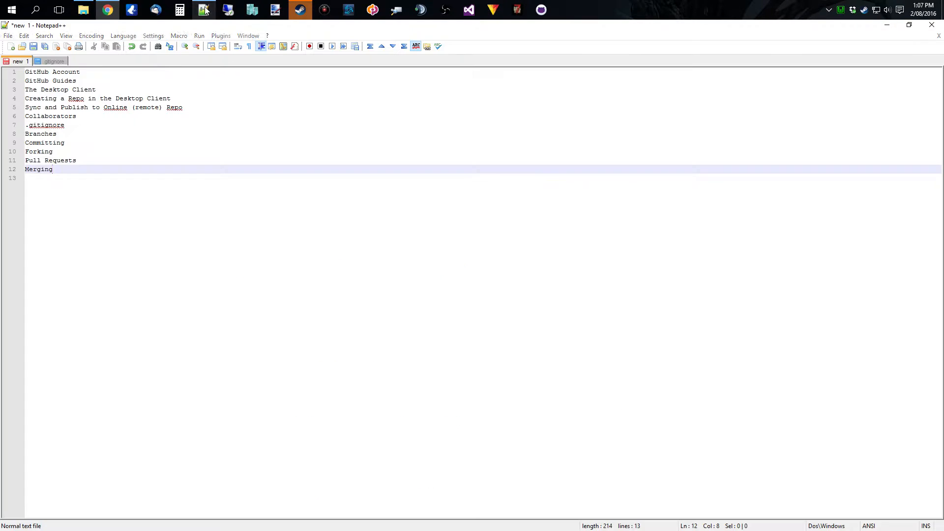
left_click(97, 90)
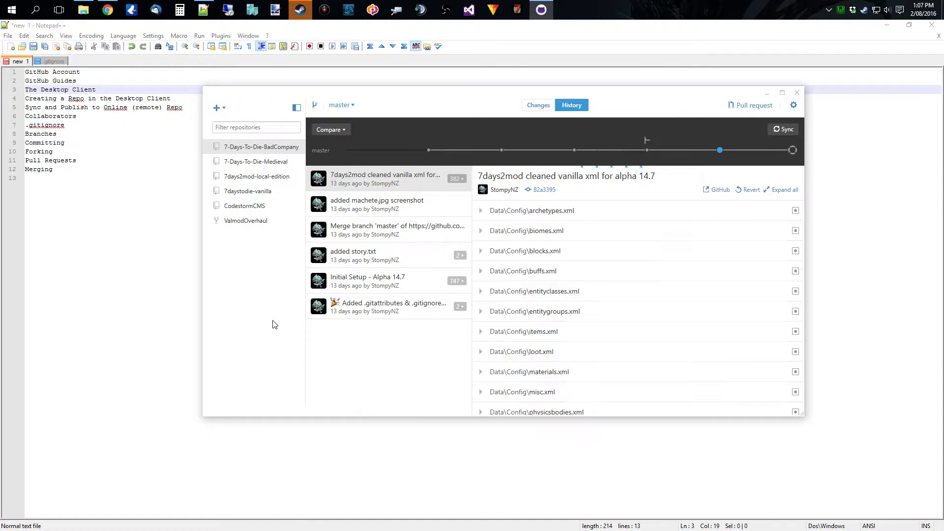
In File Explorer, open the "7 Days To Die-gitdemo" folder and delete the .git folder and the .gitattributes and .gitignore files
left_click(83, 10)
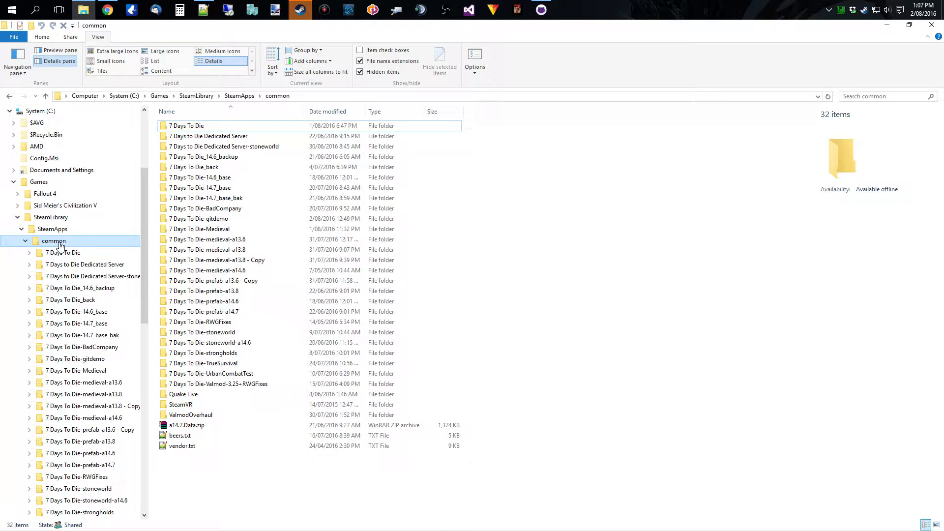
left_click(223, 220)
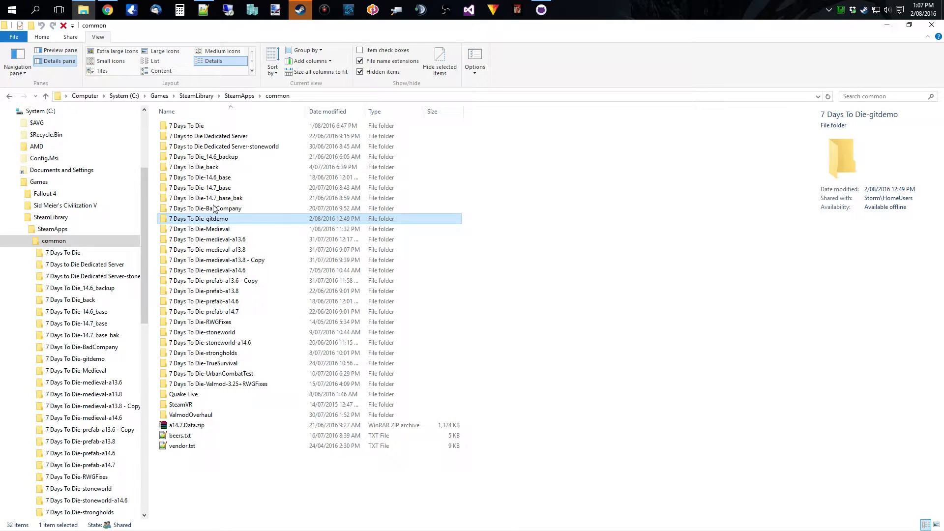
double_click(168, 220)
left_click(174, 126)
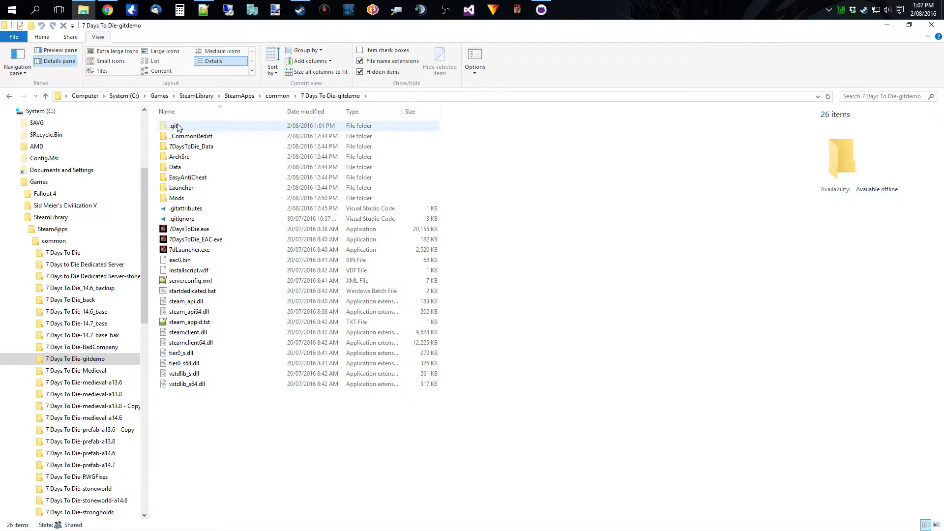
left_click(185, 209, "ctrl")
left_click(182, 219, "ctrl")
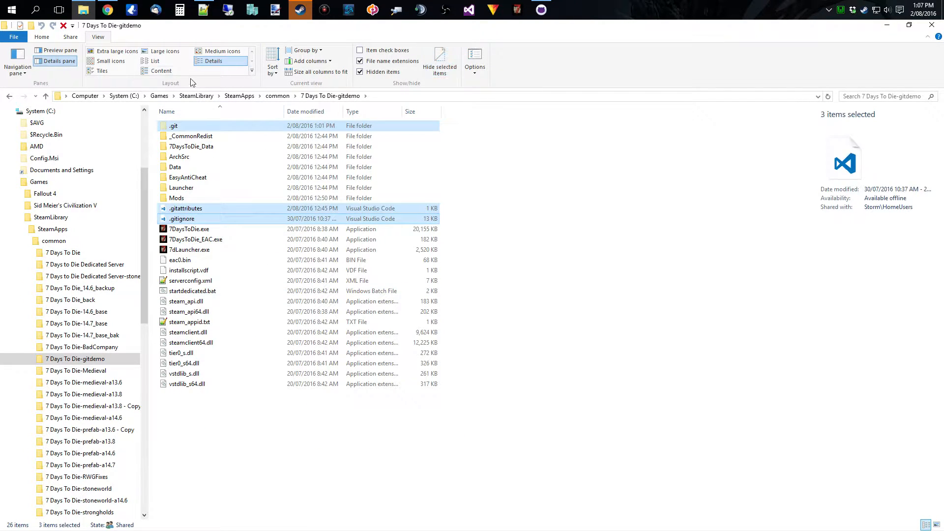
left_click(63, 26)
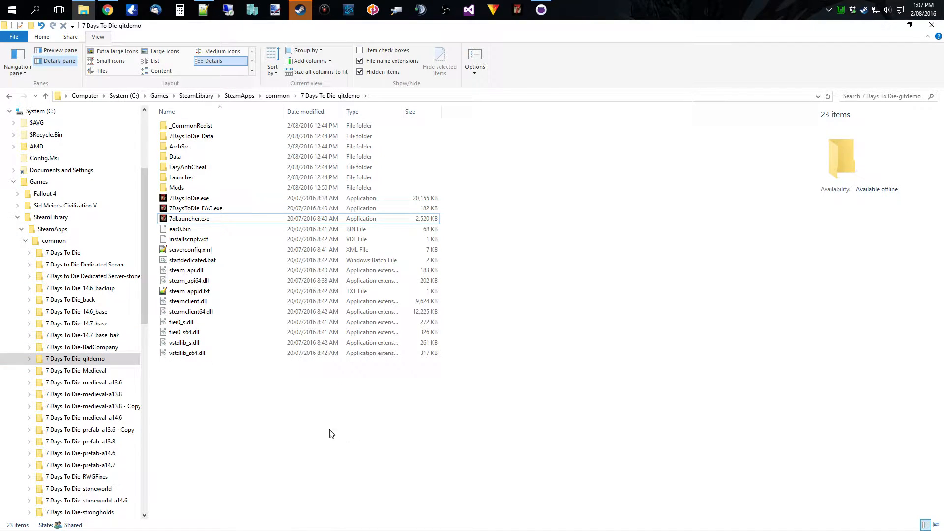
Check the original "7 Days To Die" folder, return to "7 Days To Die-gitdemo" and delete its Mods folder
left_click(68, 252)
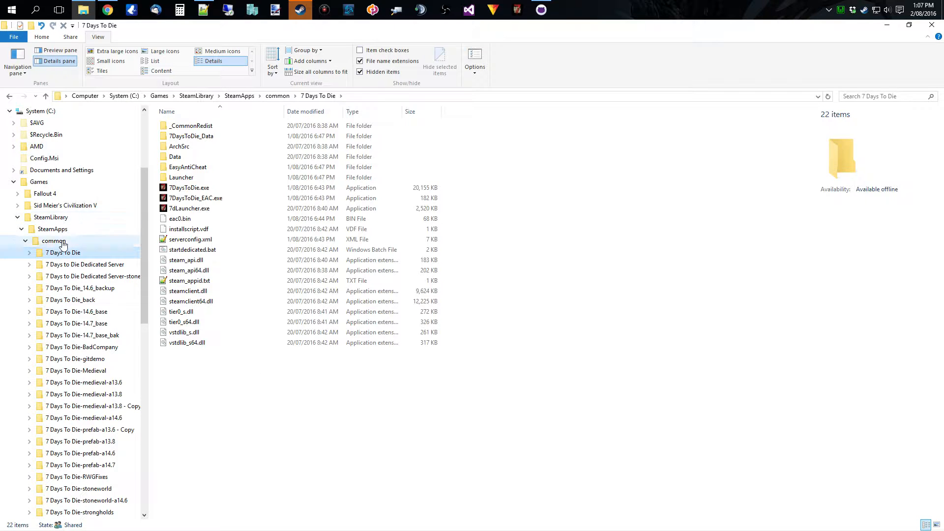
left_click(91, 359)
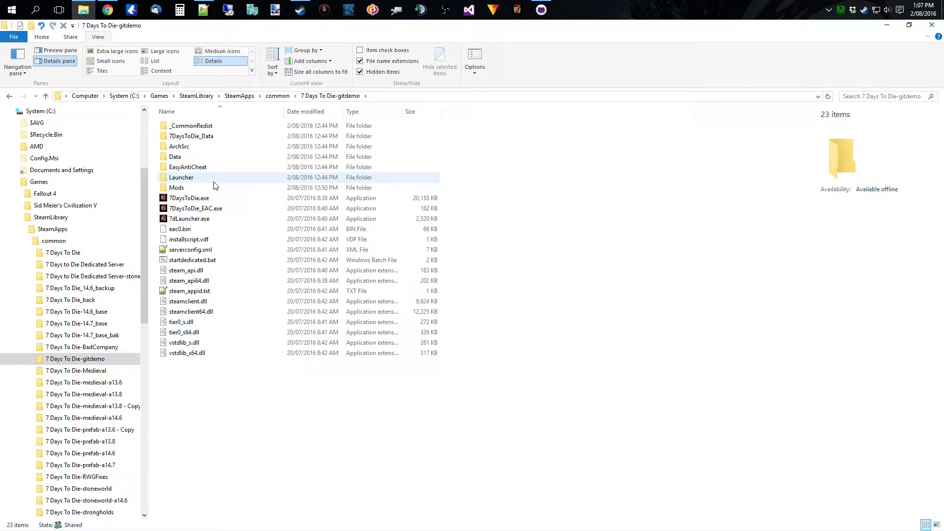
left_click(181, 188)
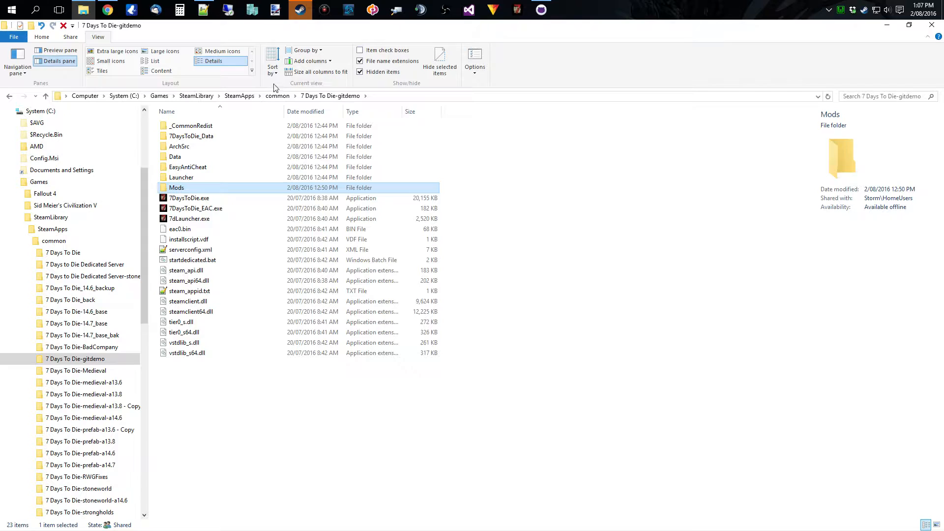
right_click(170, 189)
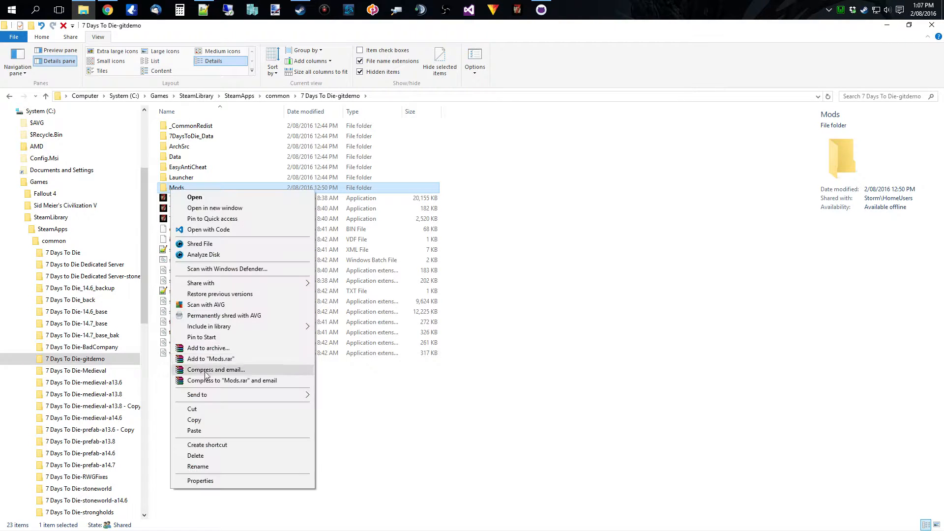
left_click(197, 456)
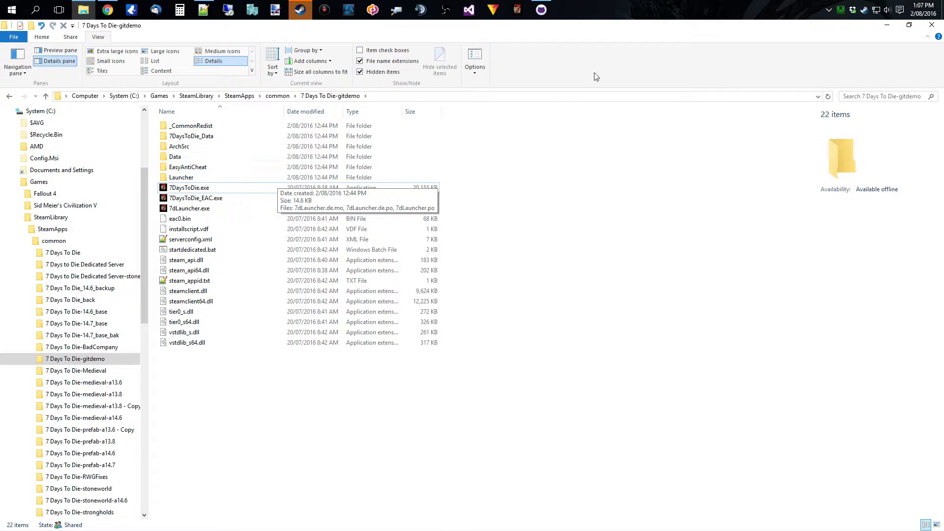
Switch to GitHub Desktop and open the form for adding an existing local repository
left_click(540, 12)
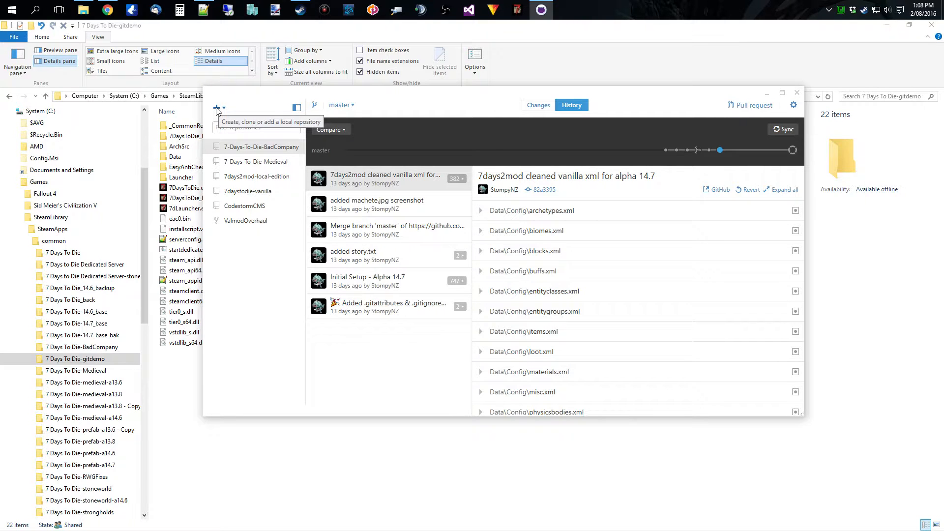
left_click(217, 109)
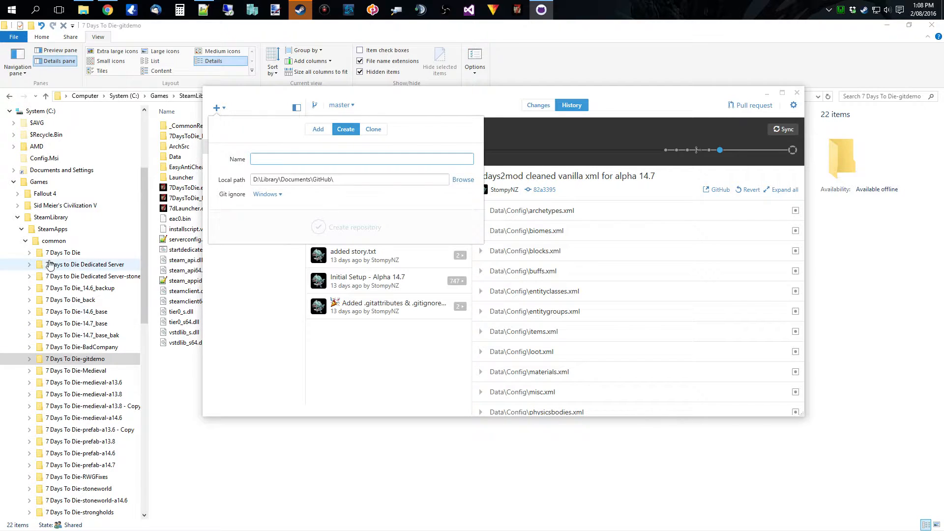
left_click(65, 360)
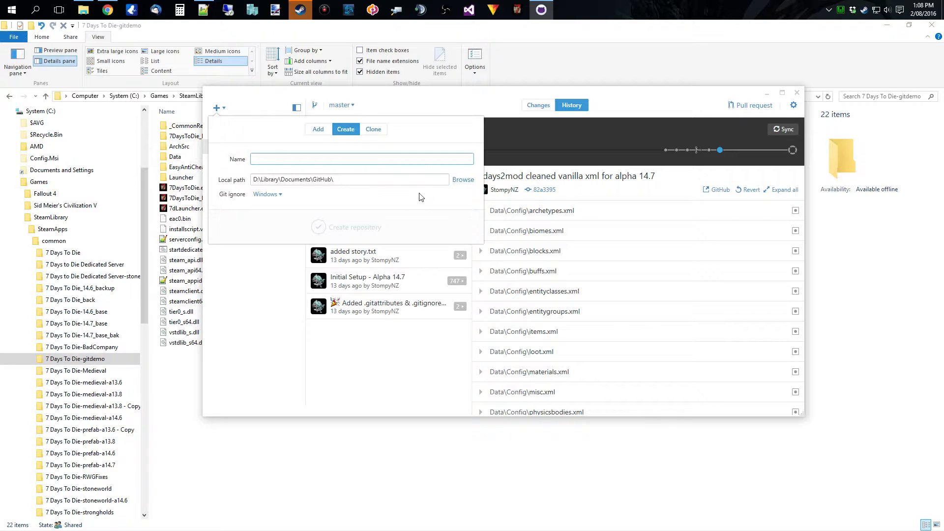
left_click(318, 130)
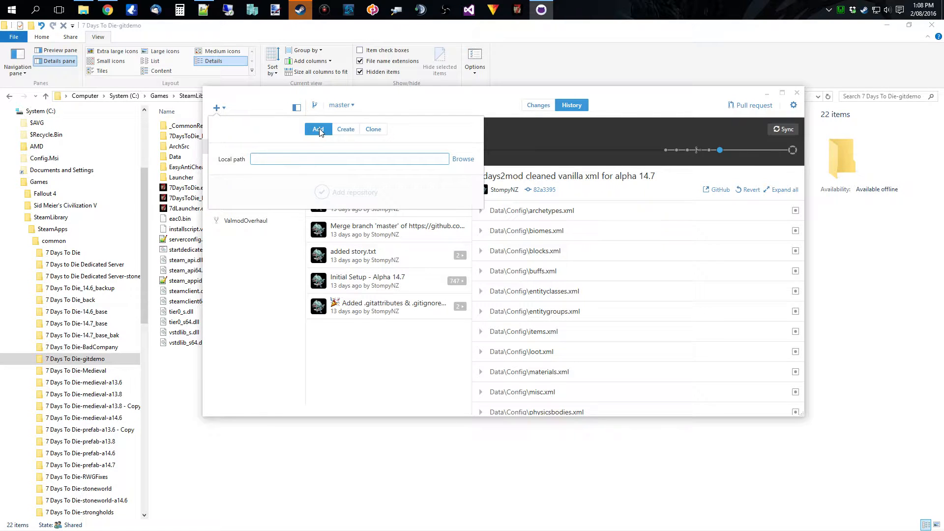
Set the repository's local path to C:\Games\SteamLibrary\SteamApps\common\7 Days To Die-gitdemo by browsing to the folder
left_click(463, 160)
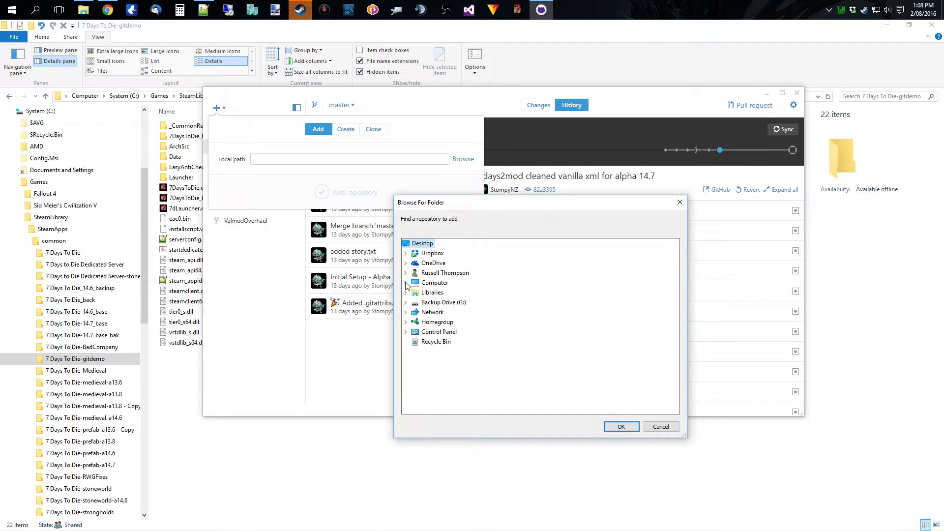
left_click(406, 283)
left_click(415, 353)
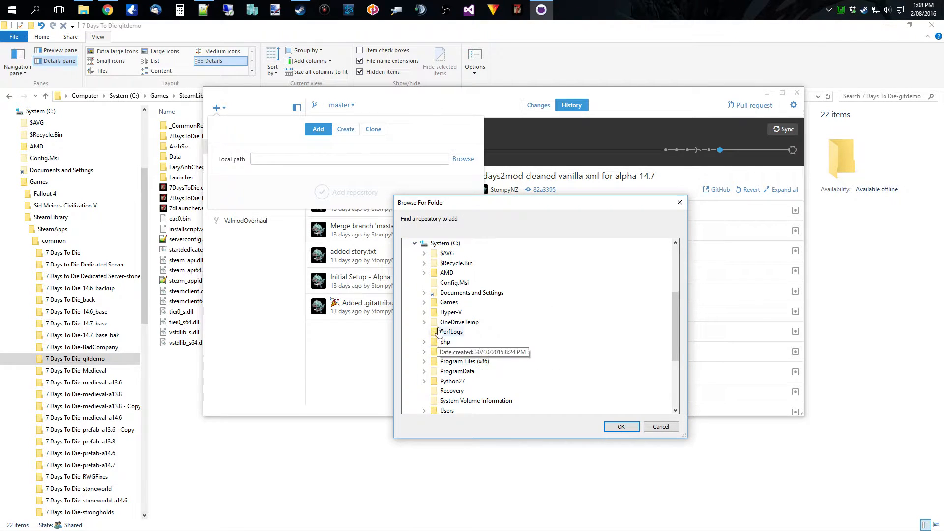
left_click(424, 303)
left_click(433, 332)
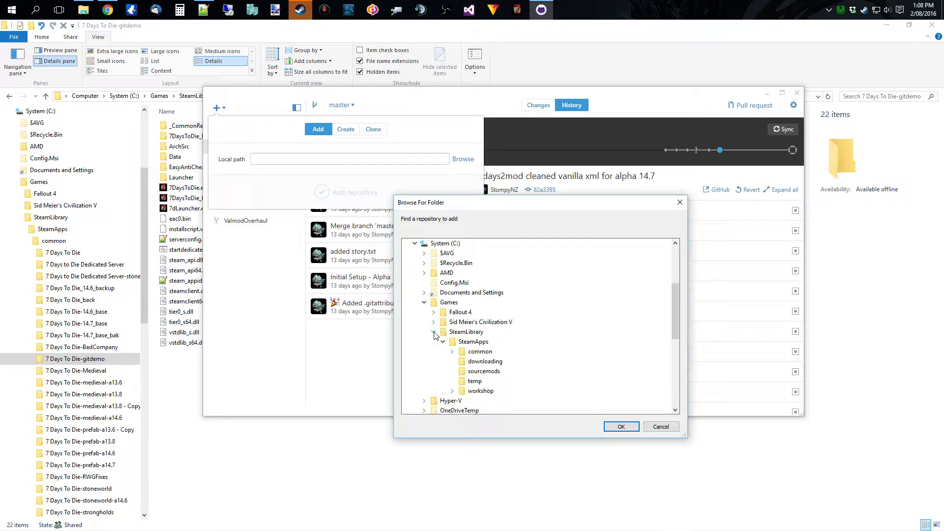
left_click(452, 351)
left_click(507, 341)
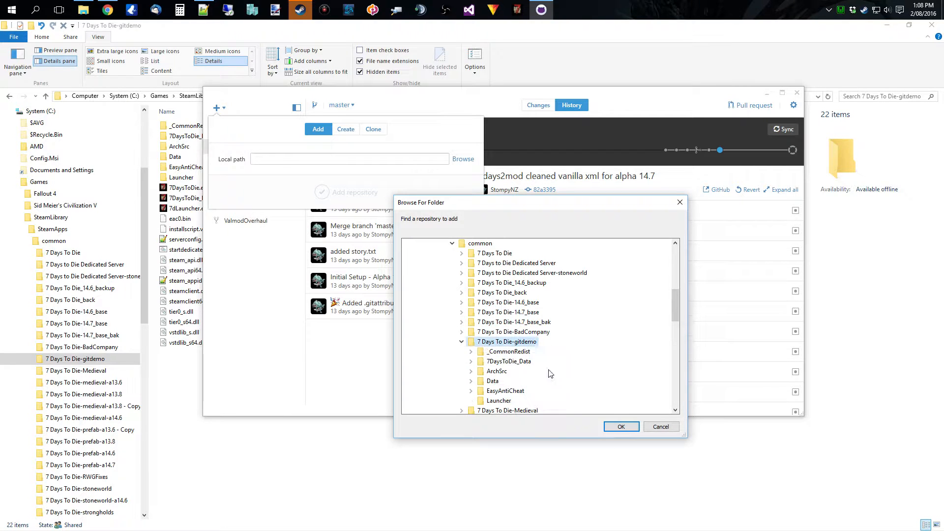
left_click(621, 426)
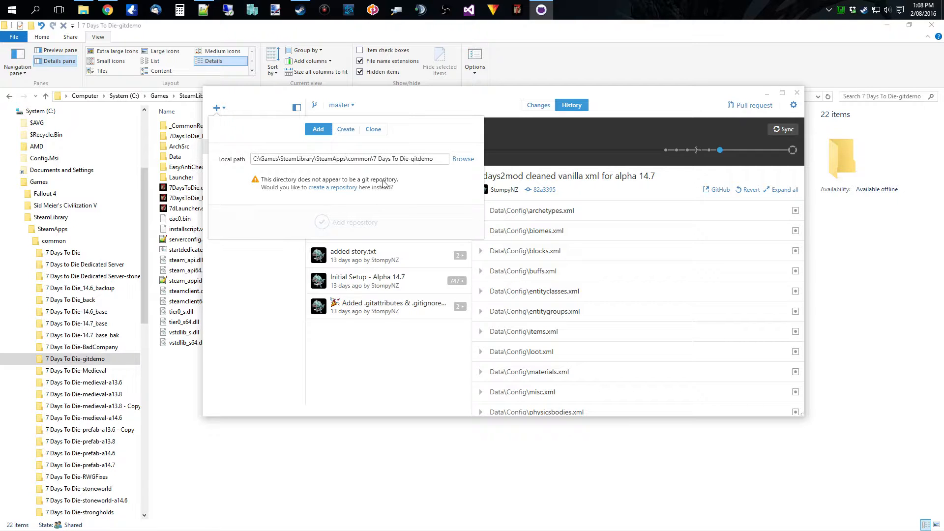
Create a new repository in the chosen gitdemo folder, keeping the filled-in name and the Windows git ignore option
left_click(327, 188)
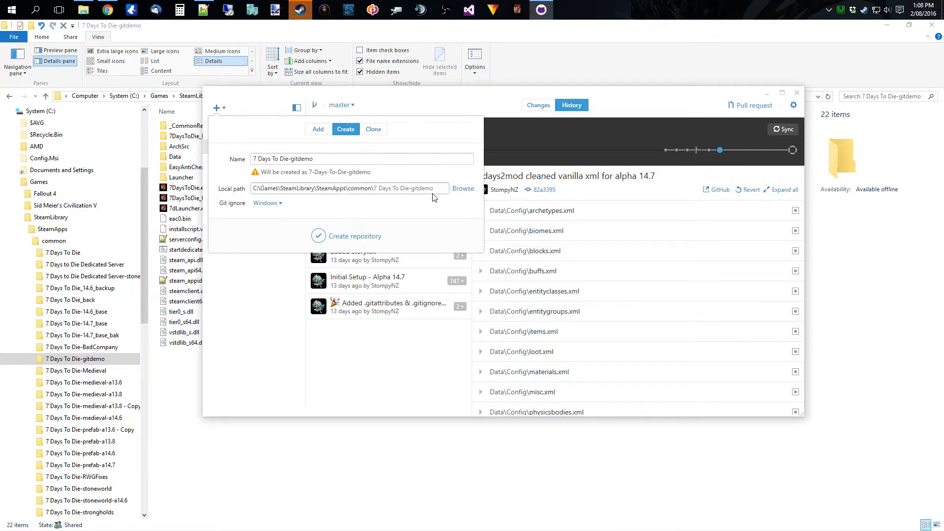
left_click(359, 239)
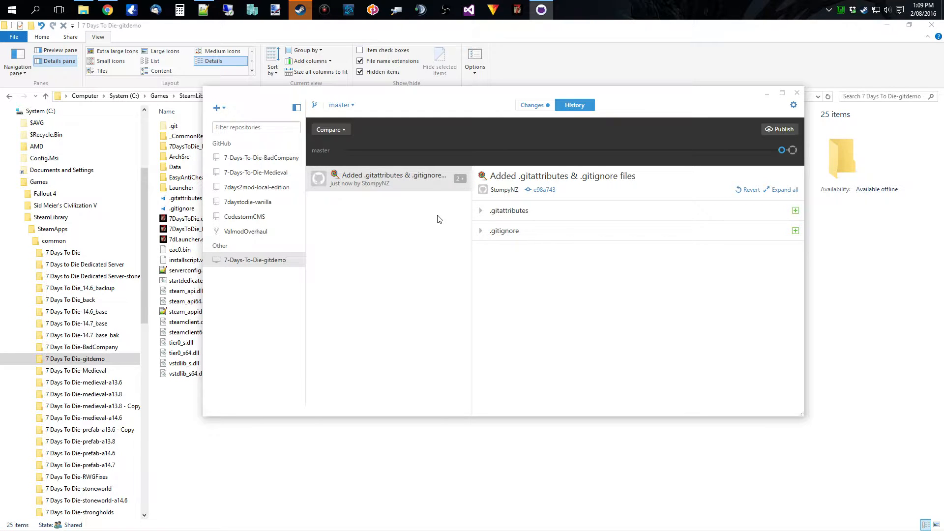
Examine the .gitignore contents in the initial commit, and look through the uncommitted changes with the window maximized
left_click(502, 234)
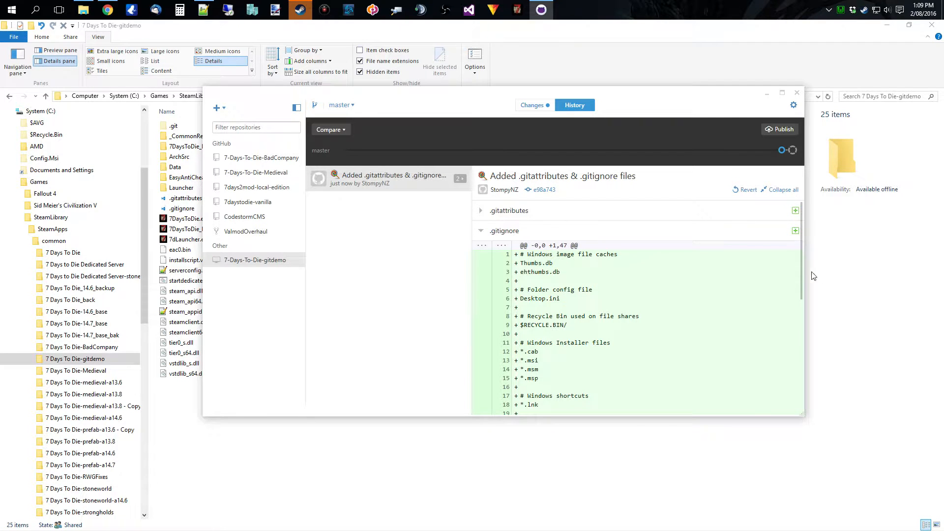
left_click_drag(801, 260, 808, 229)
left_click(533, 106)
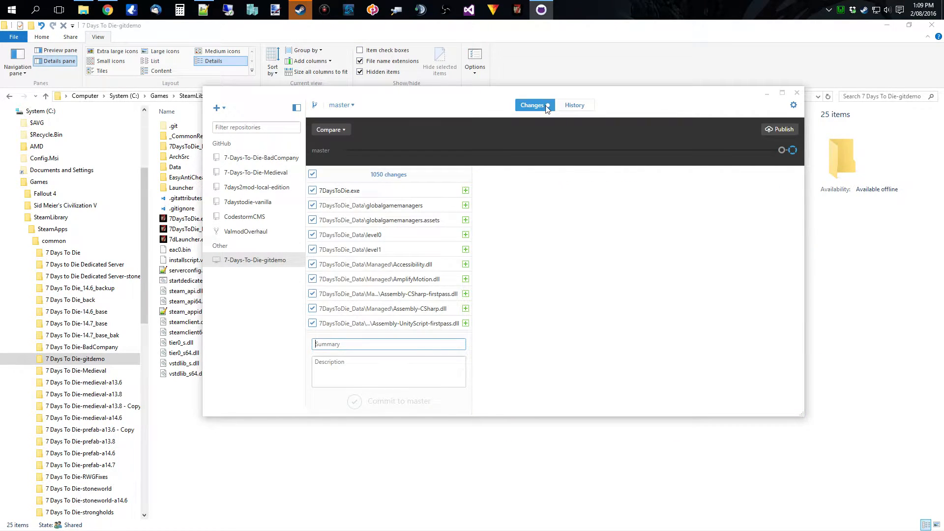
left_click(782, 93)
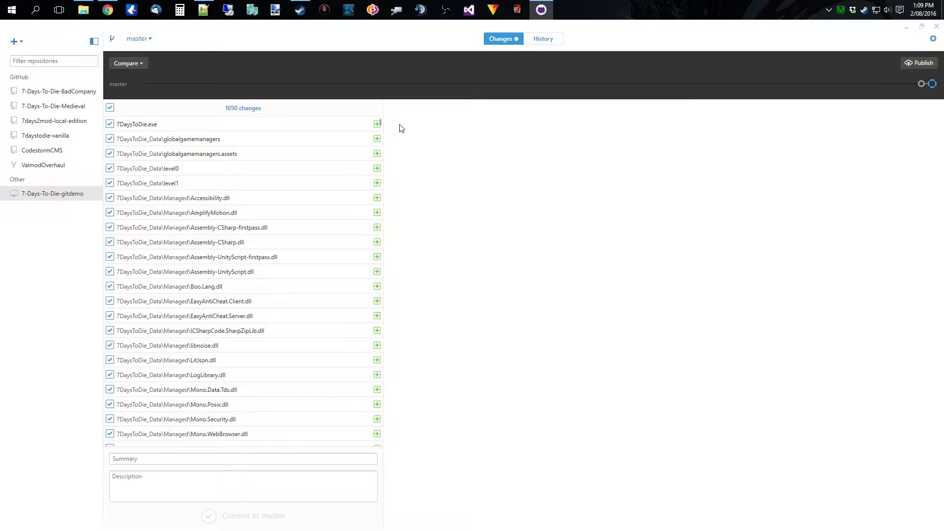
left_click_drag(380, 125, 392, 105)
In File Explorer, open the "7 Days To Die-Medieval" folder and open its .gitignore file in Notepad++
left_click(84, 10)
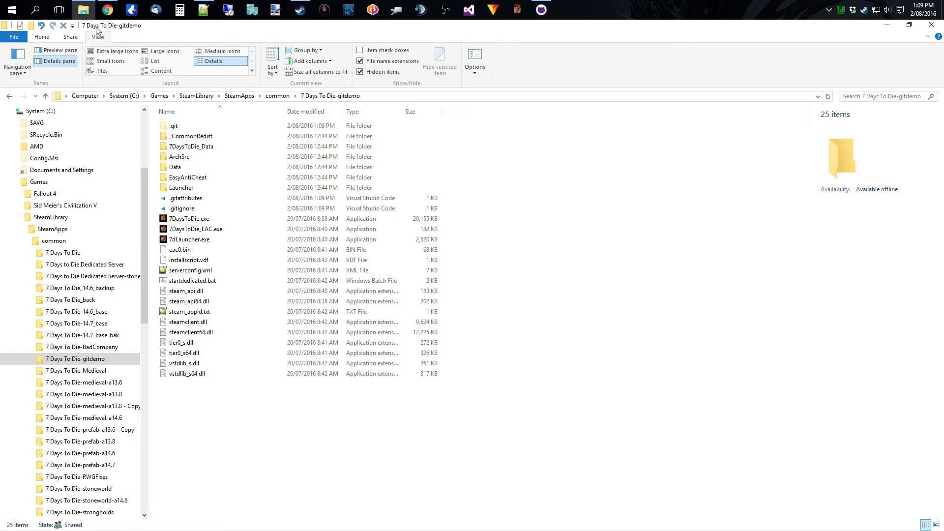
left_click(94, 374)
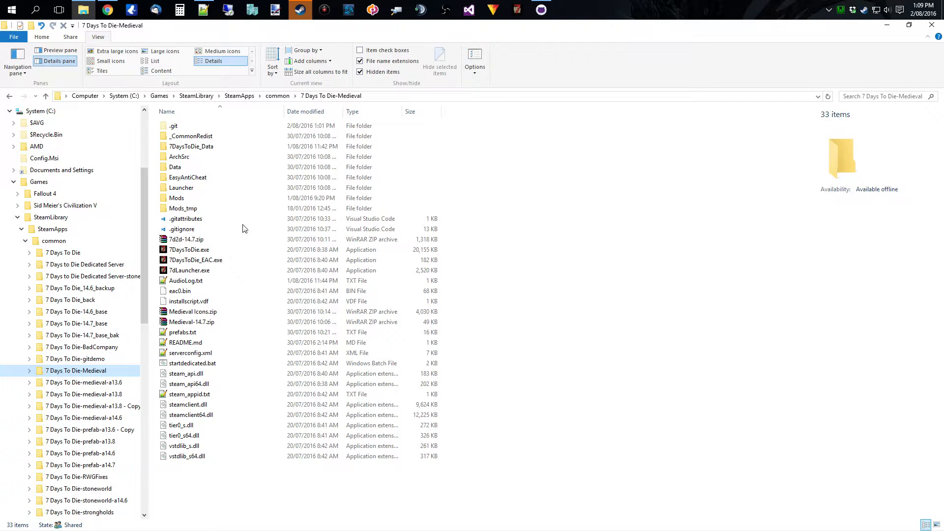
right_click(176, 232)
left_click(197, 298)
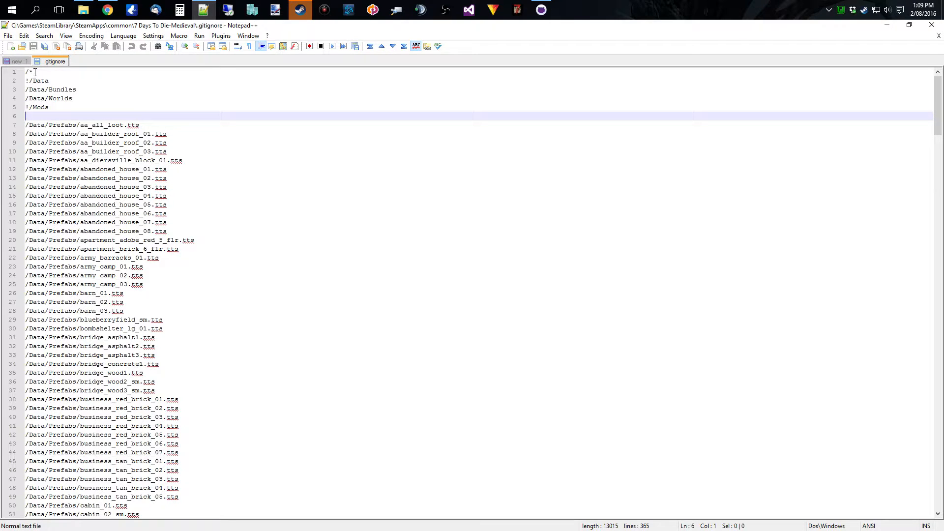
Highlight the /* and !/Data rules at the start of the .gitignore file to examine them
left_click_drag(35, 73, 25, 73)
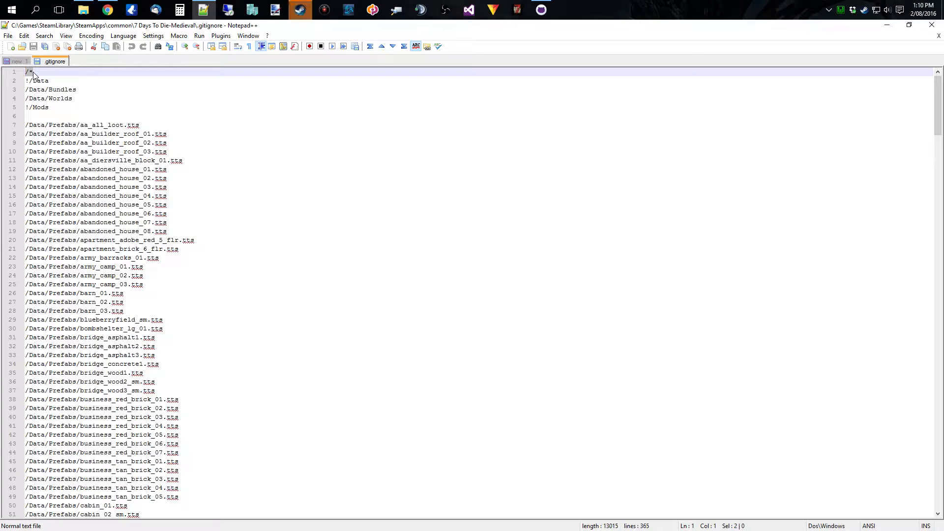
left_click(37, 72)
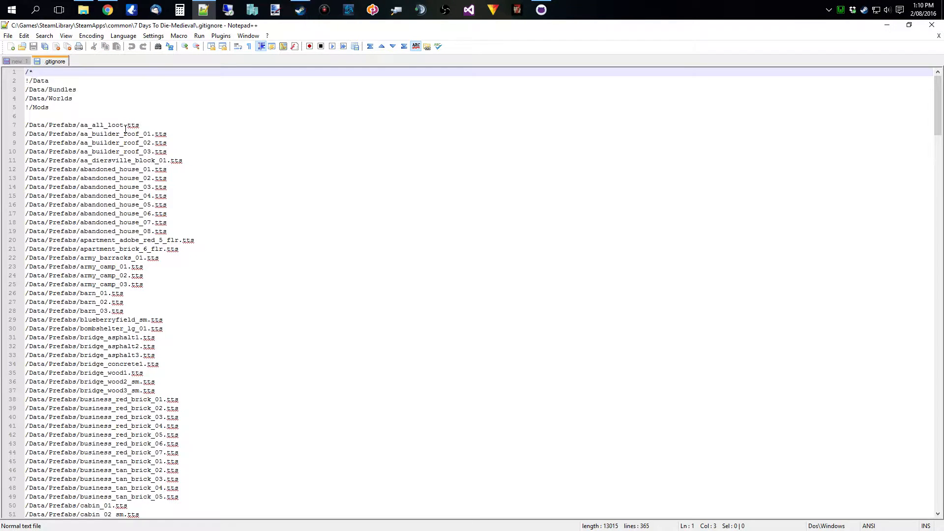
left_click_drag(52, 81, 33, 81)
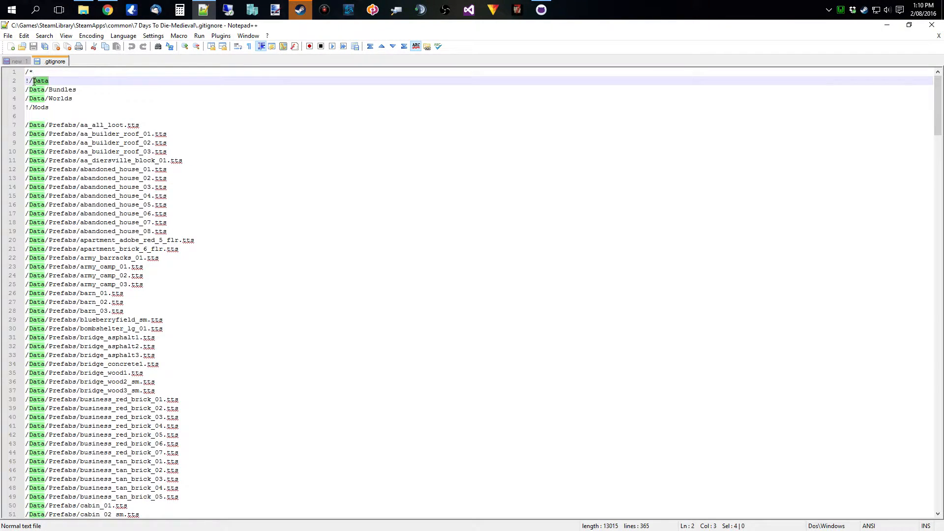
triple_click(29, 82)
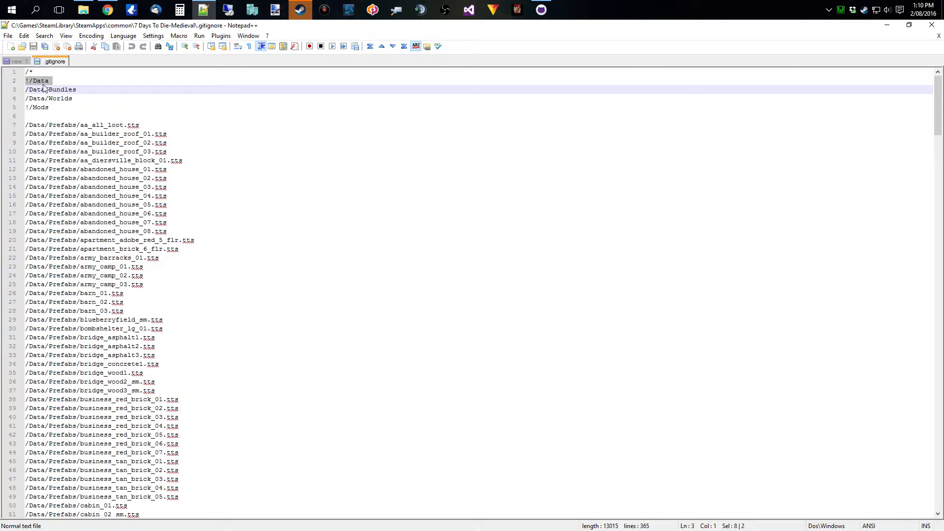
left_click(49, 80)
left_click_drag(29, 81, 26, 81)
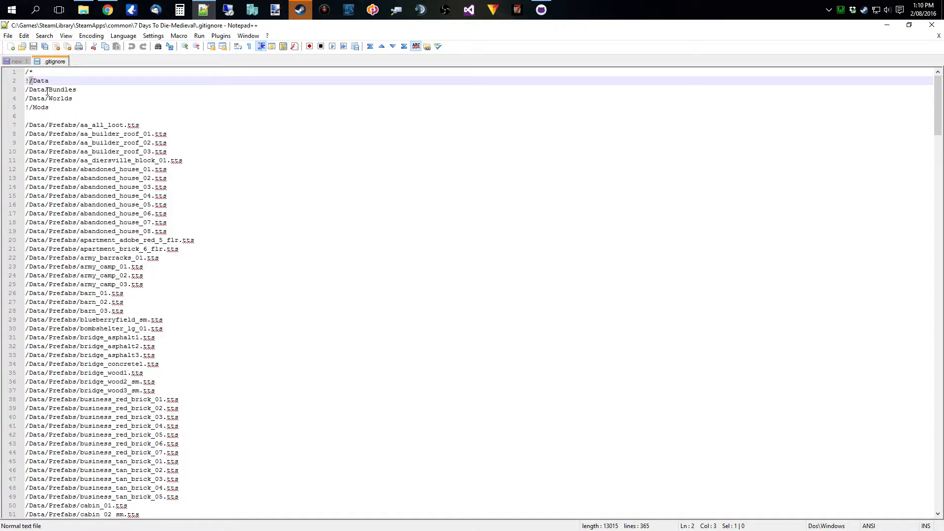
Examine the /Data/Bundles, /Data/Worlds and !/Mods rules and the Prefabs .tts entries in the .gitignore file
left_click(51, 81)
double_click(60, 90)
double_click(61, 99)
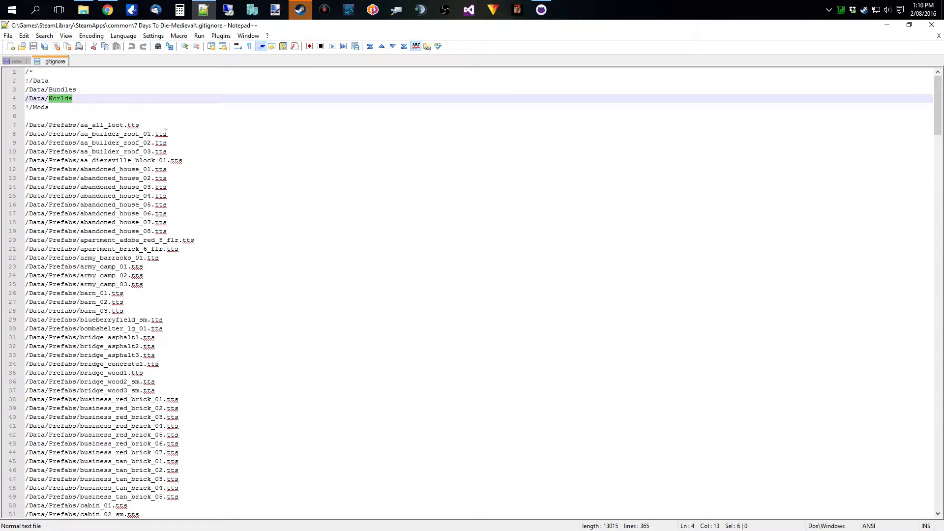
left_click(62, 108)
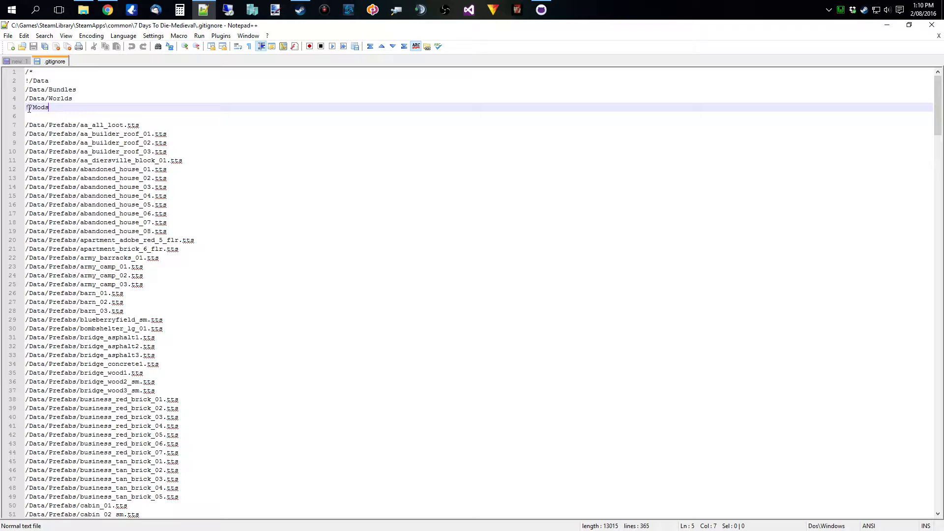
left_click_drag(29, 107, 24, 107)
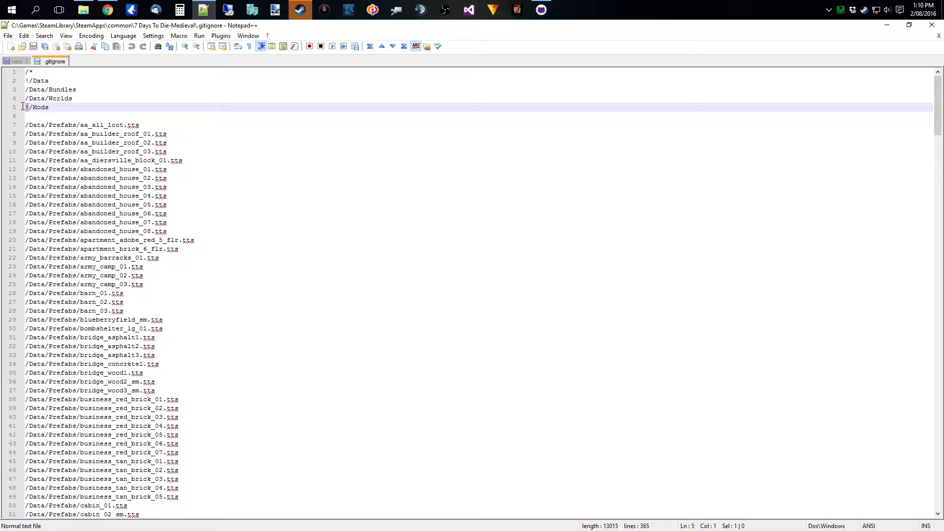
left_click(53, 107)
left_click(40, 81)
left_click(38, 106)
left_click(41, 80)
double_click(137, 124)
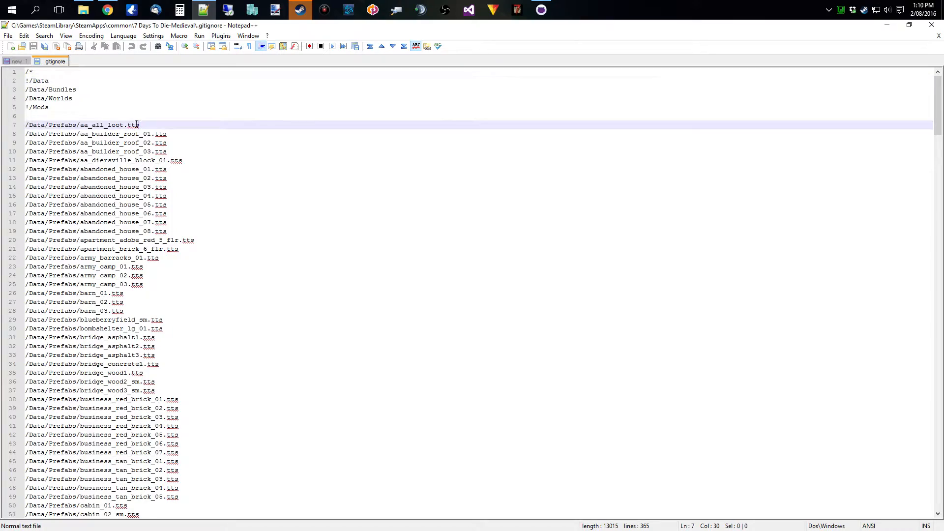
left_click_drag(938, 129, 941, 90)
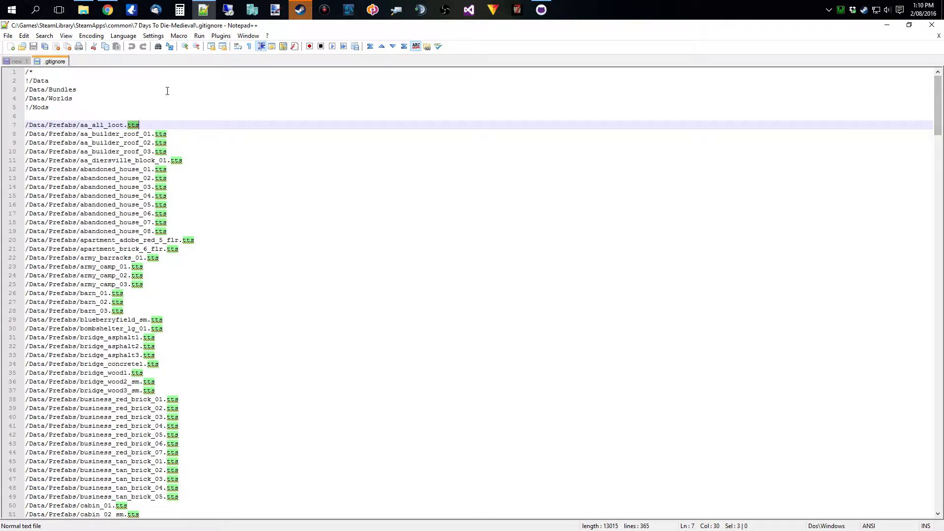
Close the file, copy the Medieval folder's .gitignore over the one in 7 Days To Die-gitdemo, and switch to GitHub Desktop
left_click(932, 25)
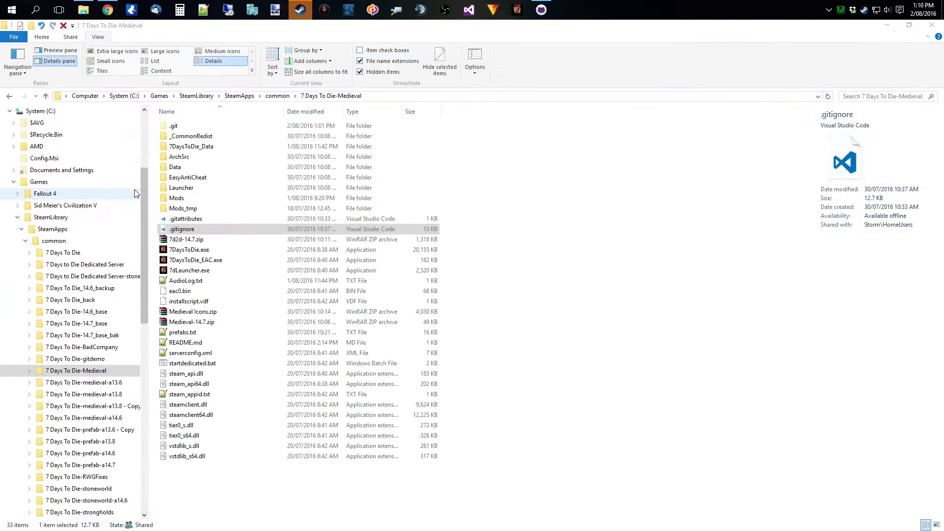
left_click(193, 240)
left_click(194, 230)
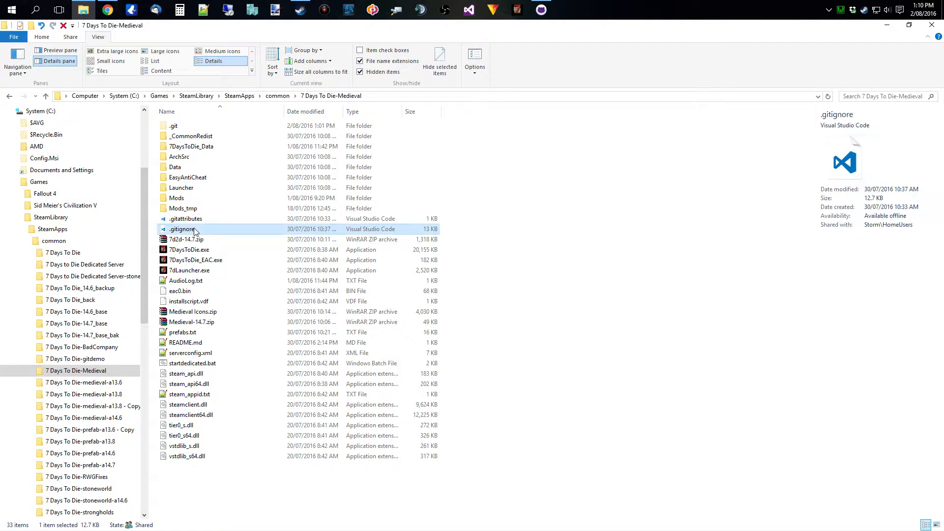
left_click(86, 360)
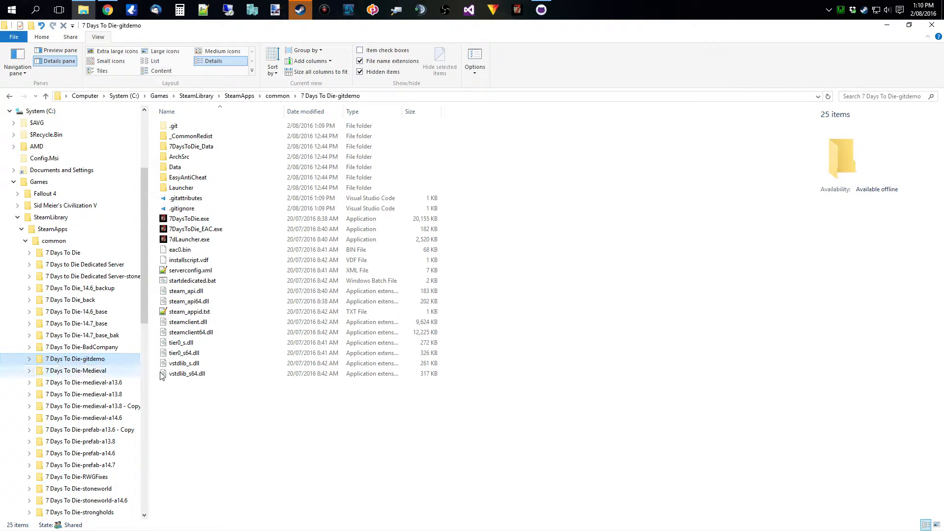
key("ctrl+v")
left_click(421, 201)
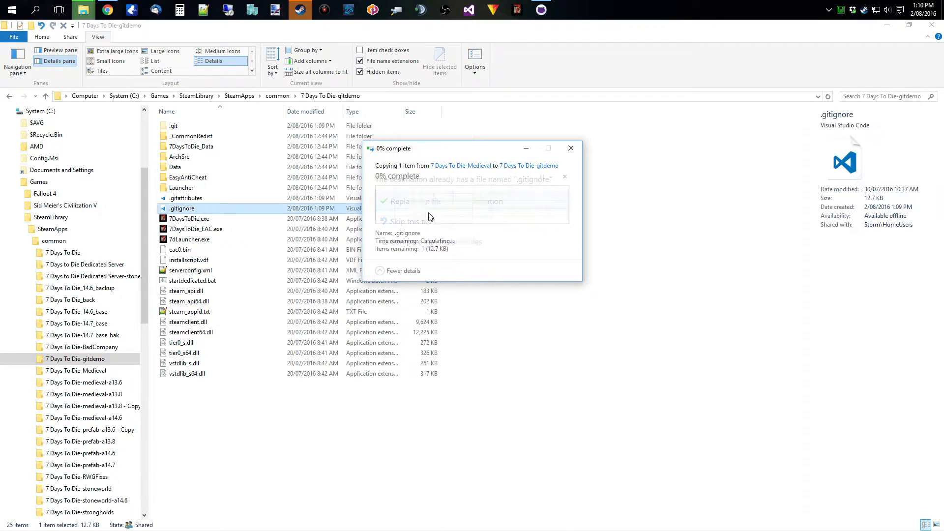
left_click(542, 10)
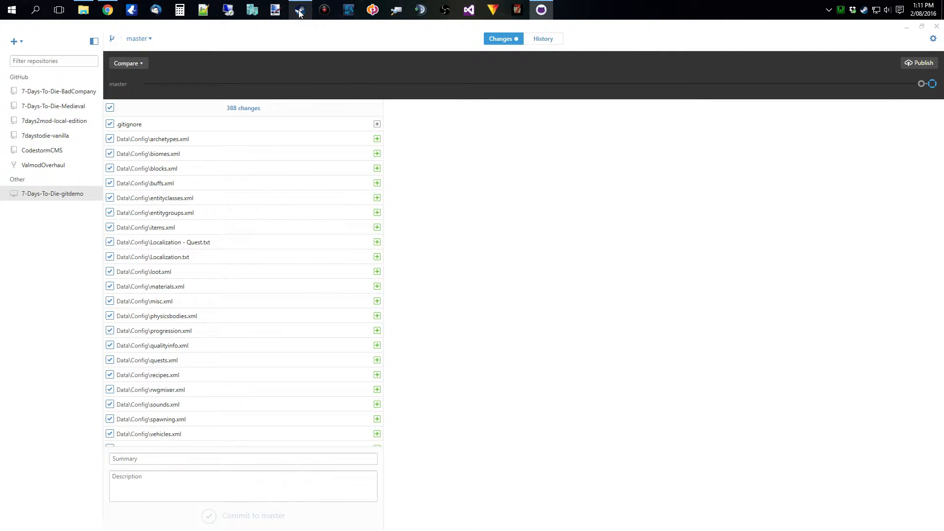
mouse_move(299, 10)
left_click(317, 52)
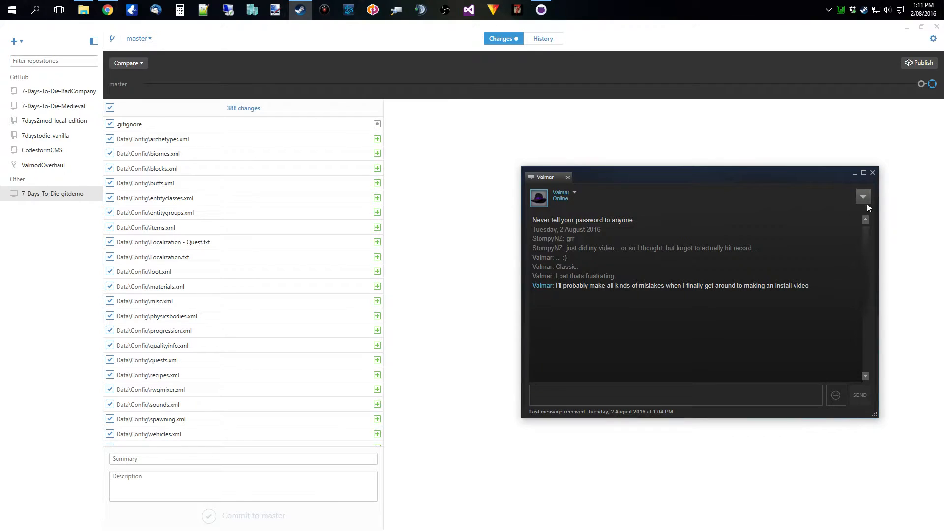
left_click(873, 172)
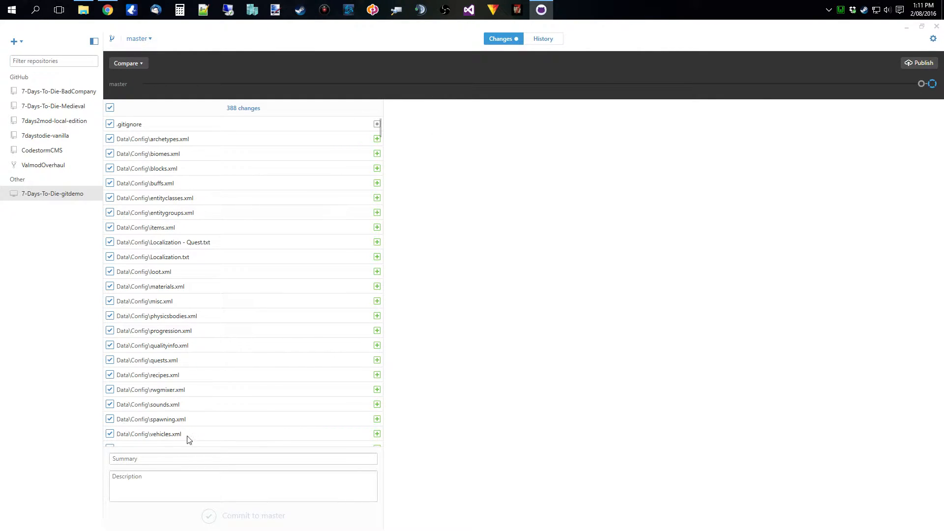
left_click(178, 457)
left_click(84, 10)
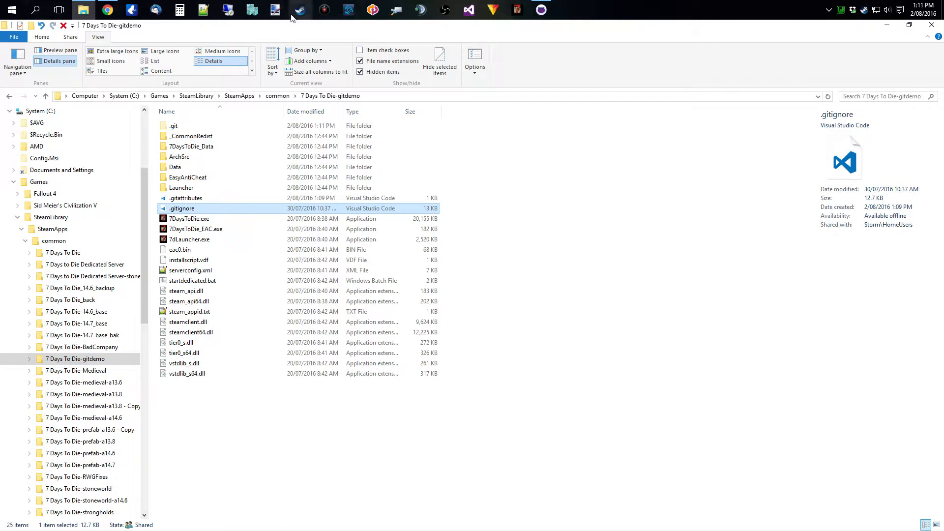
left_click(541, 10)
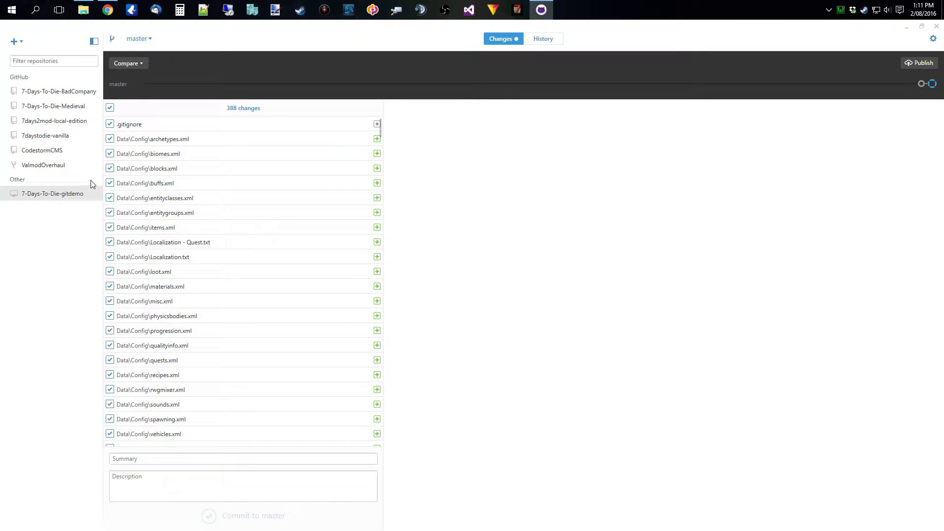
Commit all the changes to master with the summary "Alpha 14.7 Vanilla" and an empty description
left_click(188, 460)
type("Alpha 14.7 Vanilla")
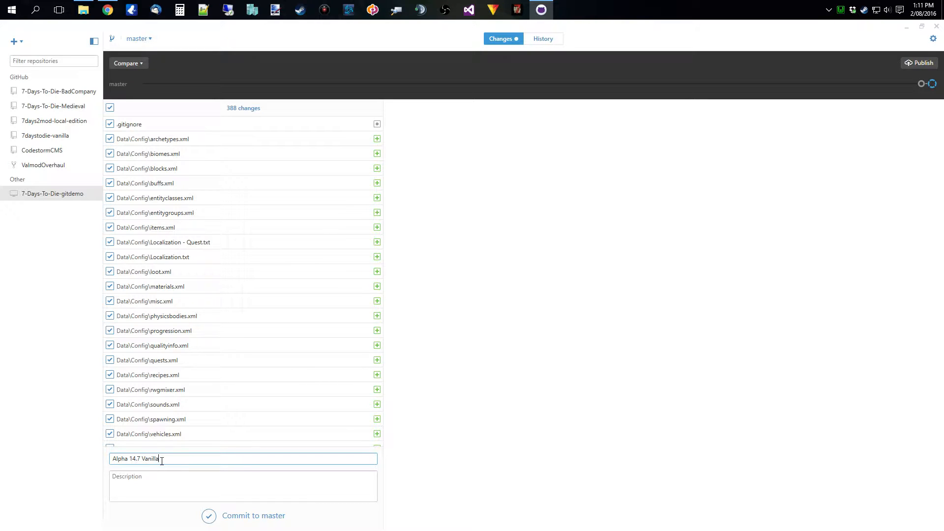
left_click_drag(171, 458, 111, 457)
left_click(193, 459)
left_click(156, 483)
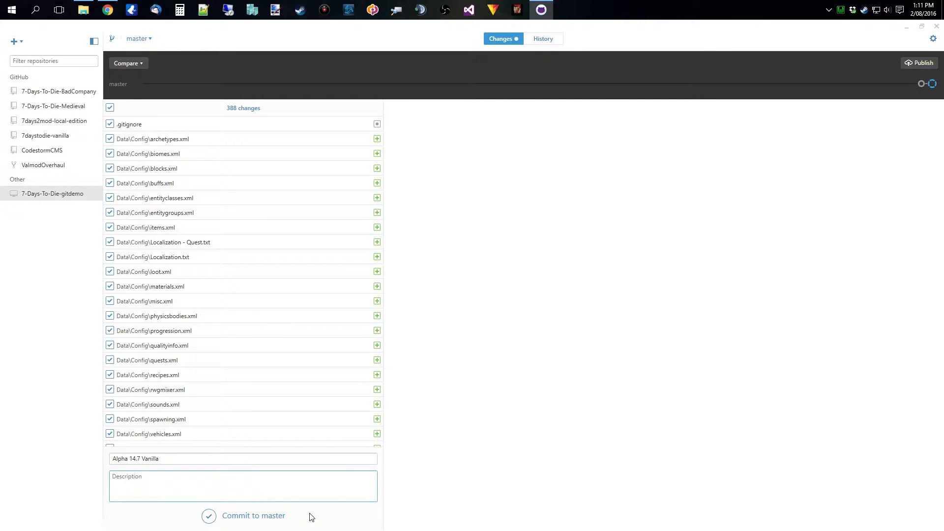
left_click(260, 518)
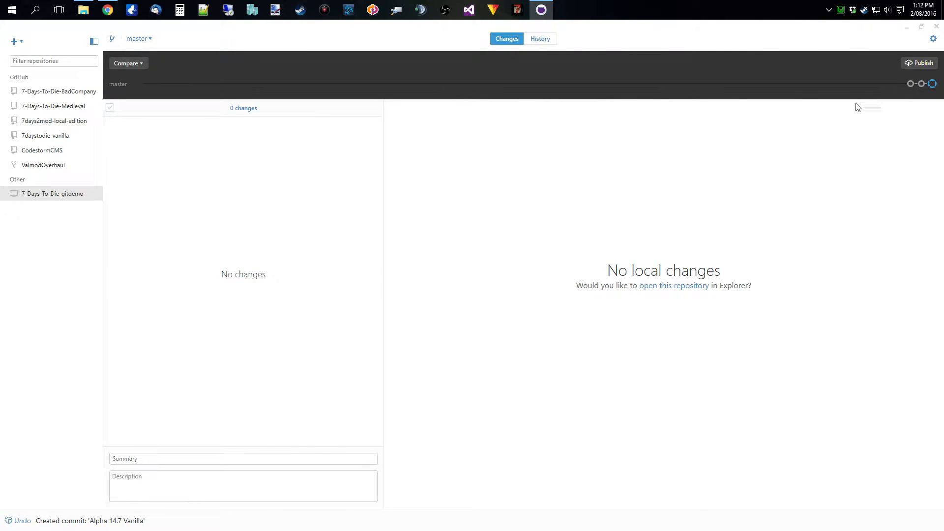
Look through the history, switching between the initial .gitattributes and .gitignore commit and the Alpha 14.7 Vanilla commit
left_click(910, 84)
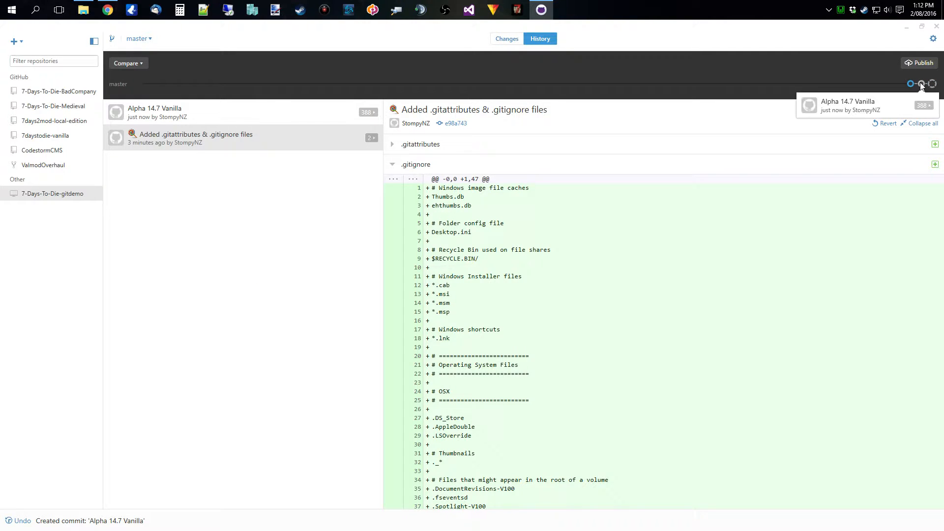
left_click(922, 85)
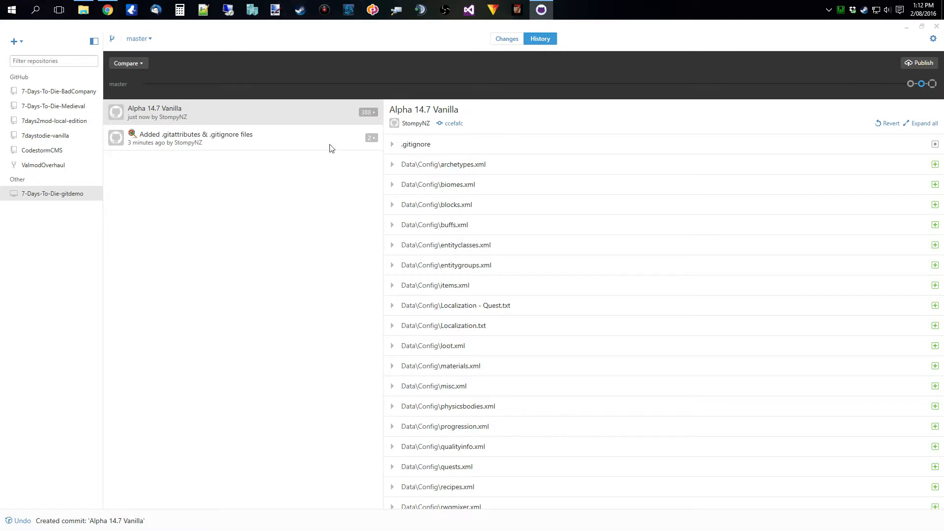
left_click(146, 135)
left_click(162, 118)
left_click(170, 141)
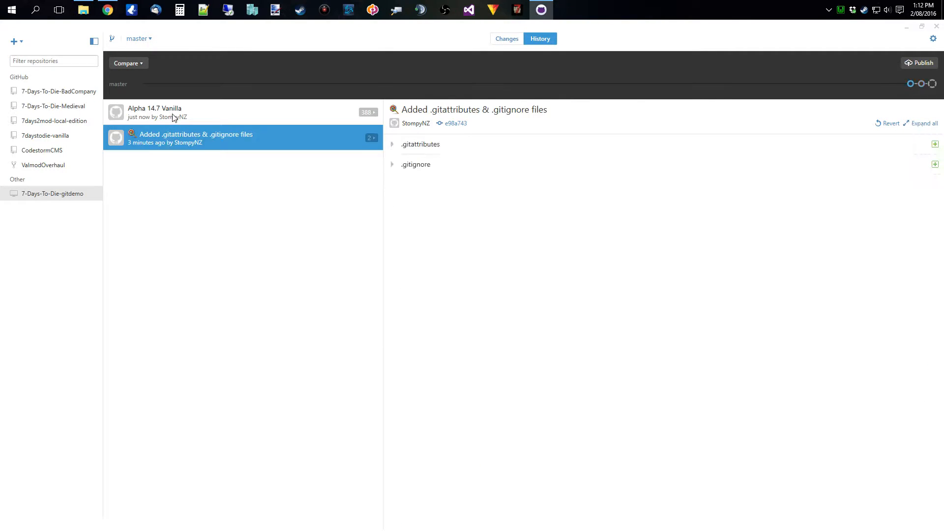
left_click(170, 117)
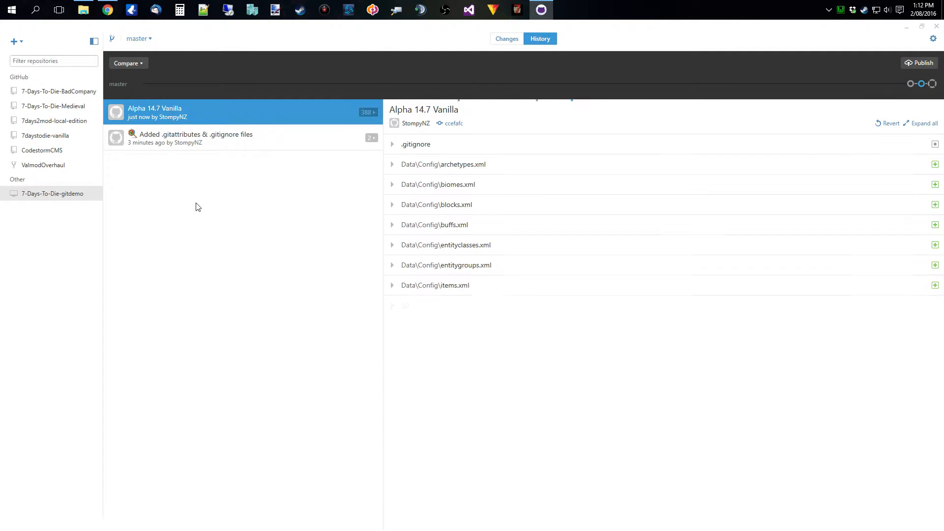
Examine the .gitignore and archetypes.xml differences in the Alpha 14.7 Vanilla commit, collapsing each file after viewing
left_click(392, 144)
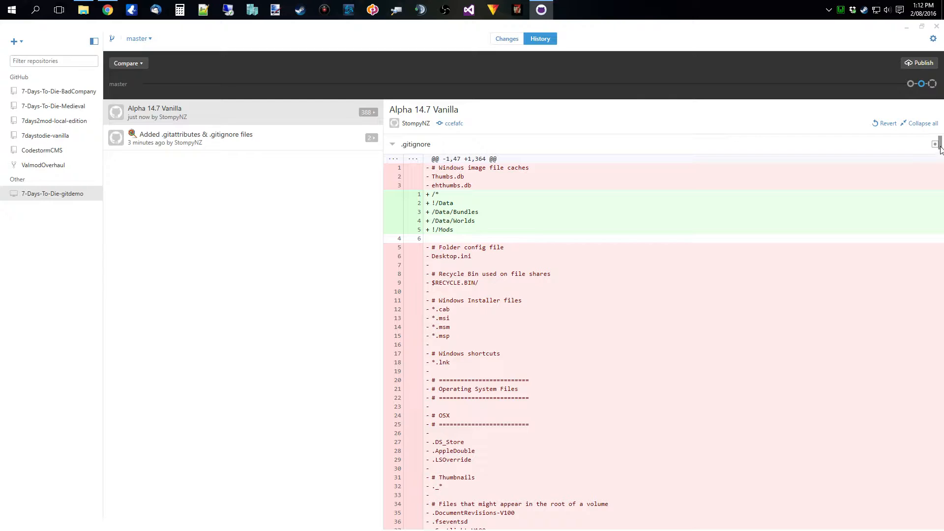
mouse_move(941, 146)
left_mouse_down()
mouse_move(942, 449)
mouse_move(941, 142)
left_mouse_up()
left_click(392, 144)
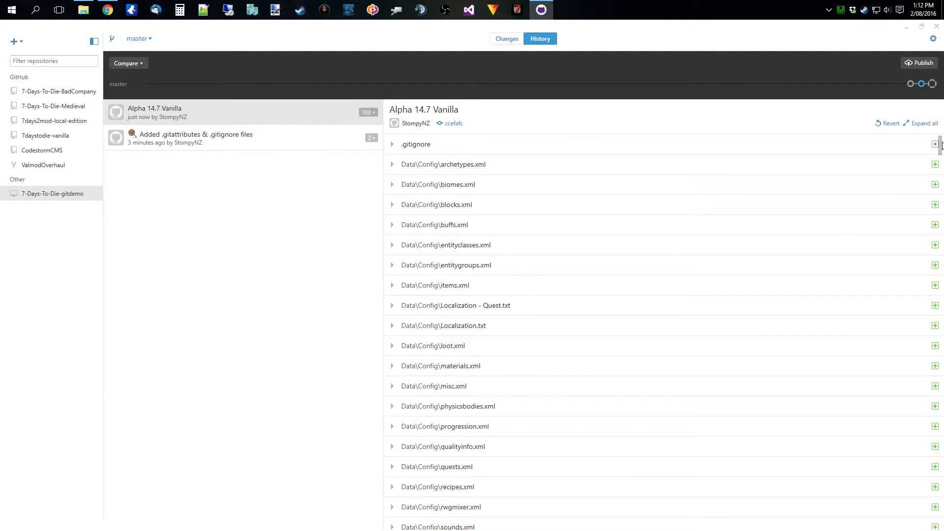
left_click_drag(940, 145, 943, 119)
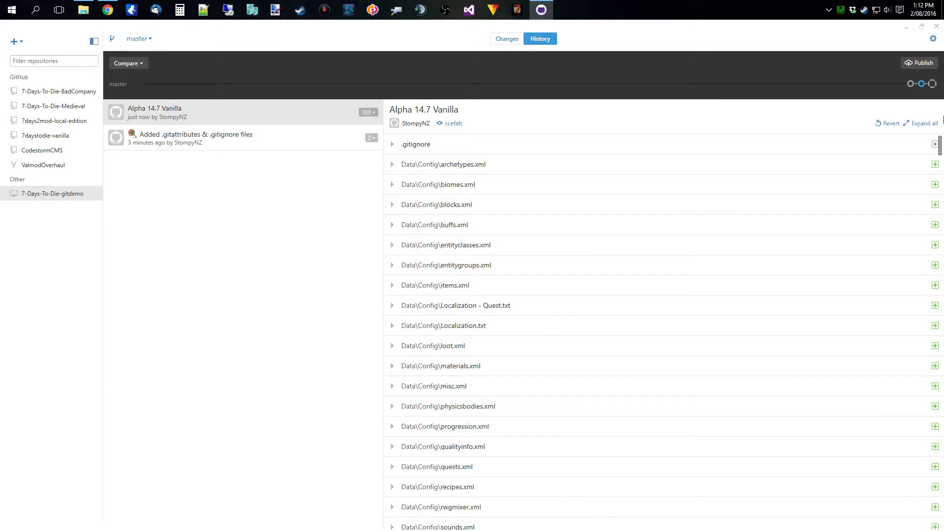
left_click(394, 167)
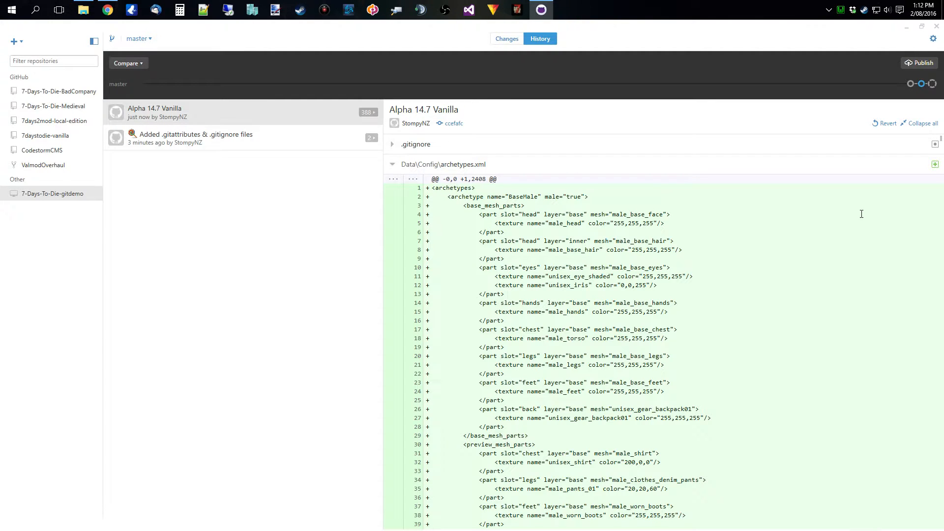
left_click(392, 165)
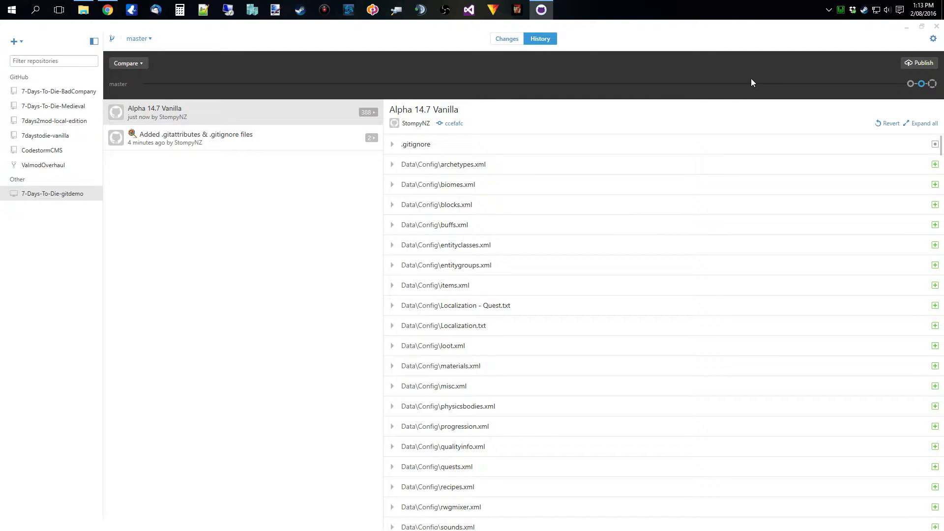
Publish the 7-Days-To-Die-gitdemo repository to GitHub without a description, and open its page on the GitHub website in Chrome
left_click(922, 67)
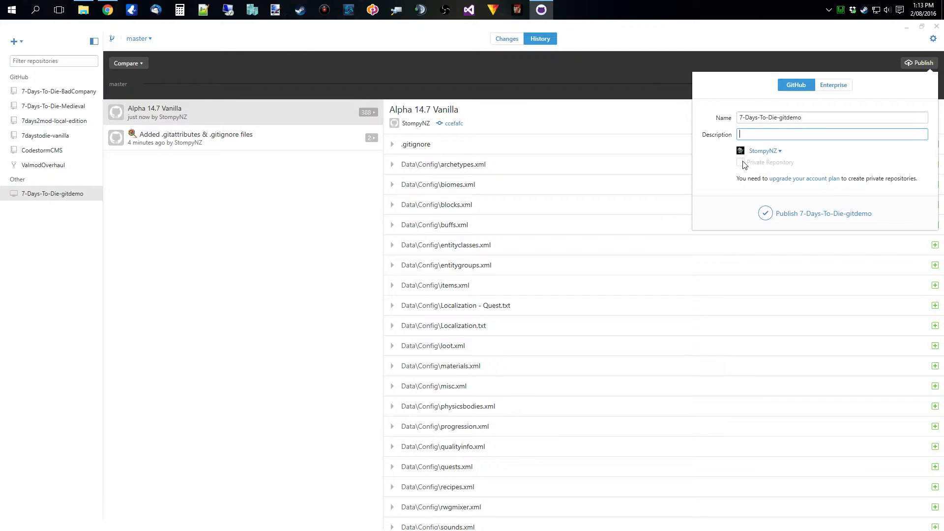
left_click(800, 214)
left_click(108, 10)
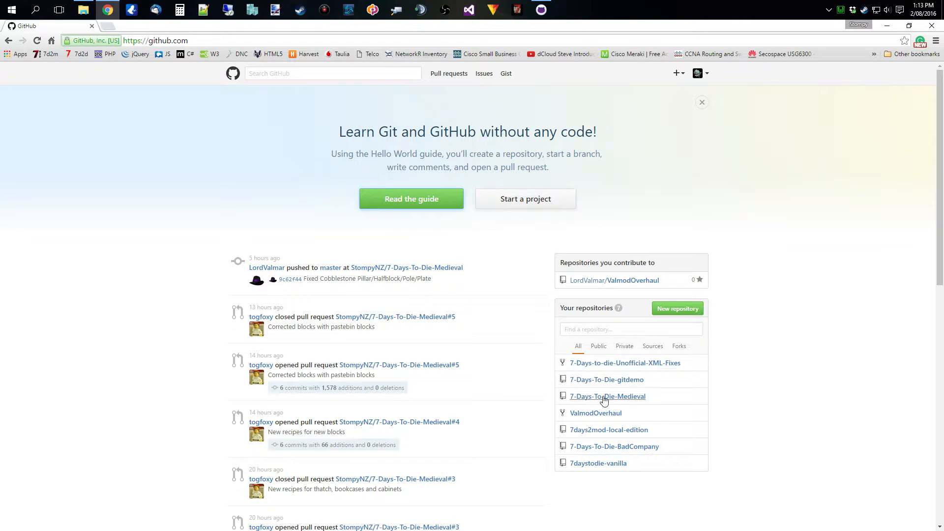
left_click(625, 381)
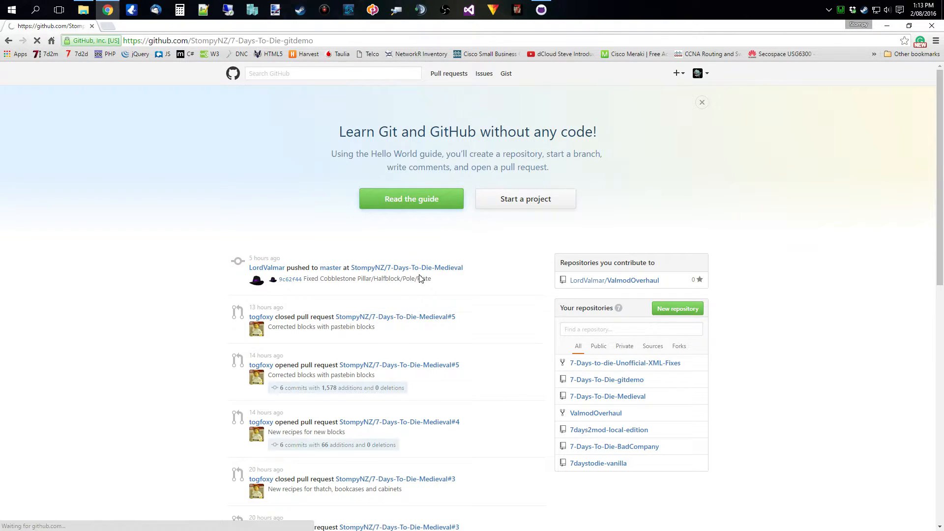
Delete the 7-Days-To-Die-gitdemo repository from GitHub through its settings, confirming with the repository name
left_click(557, 128)
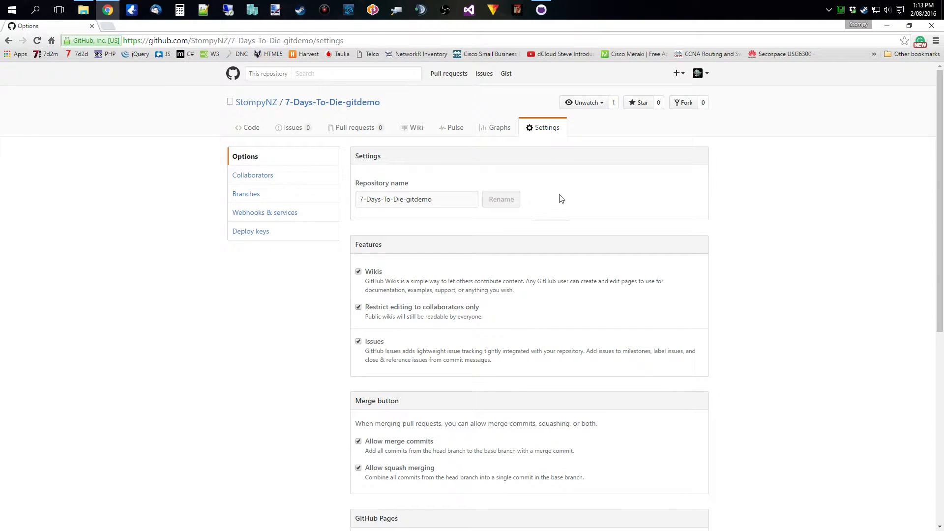
scroll(560, 200, "down", 7)
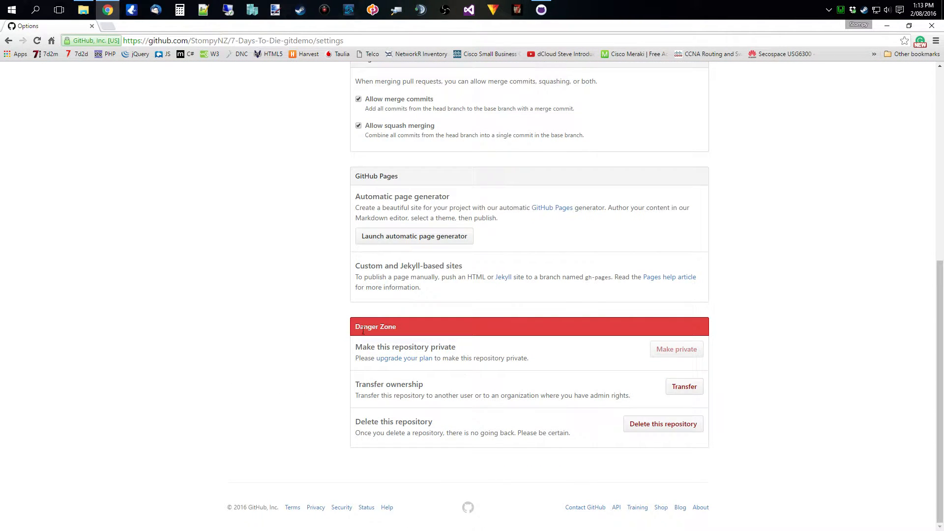
left_click(672, 429)
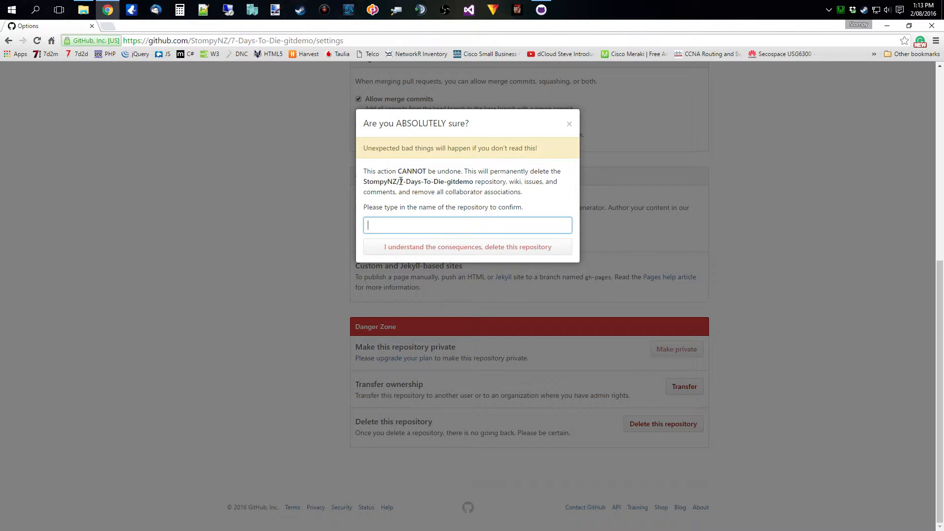
left_click_drag(401, 182, 474, 181)
key("ctrl+c")
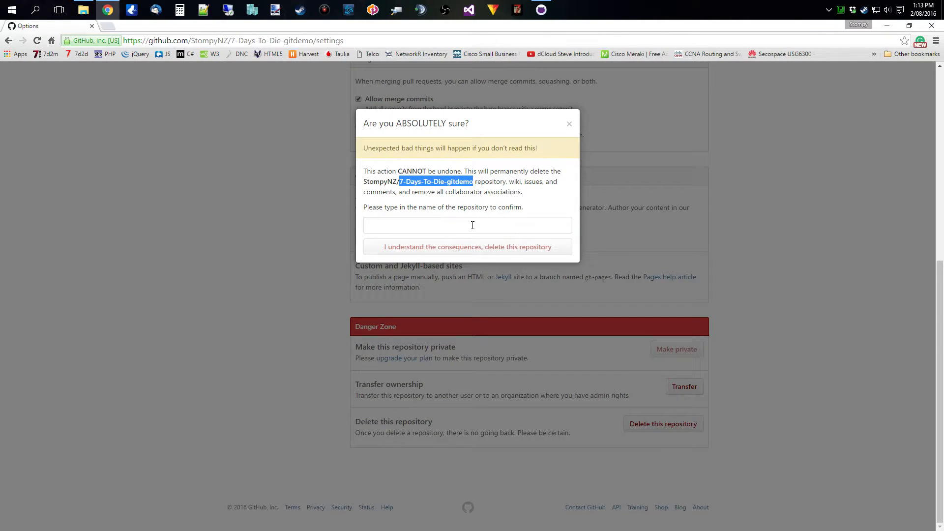
left_click(439, 230)
key("ctrl+v")
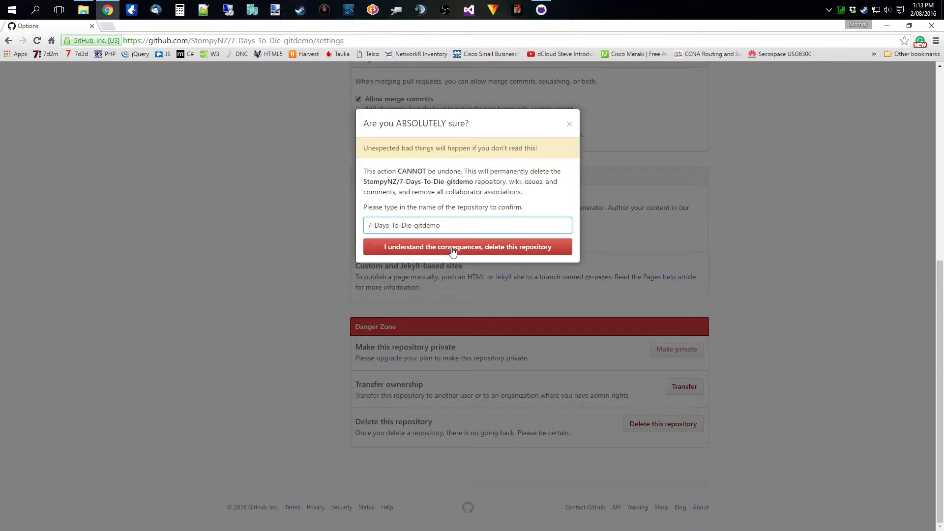
left_click(466, 255)
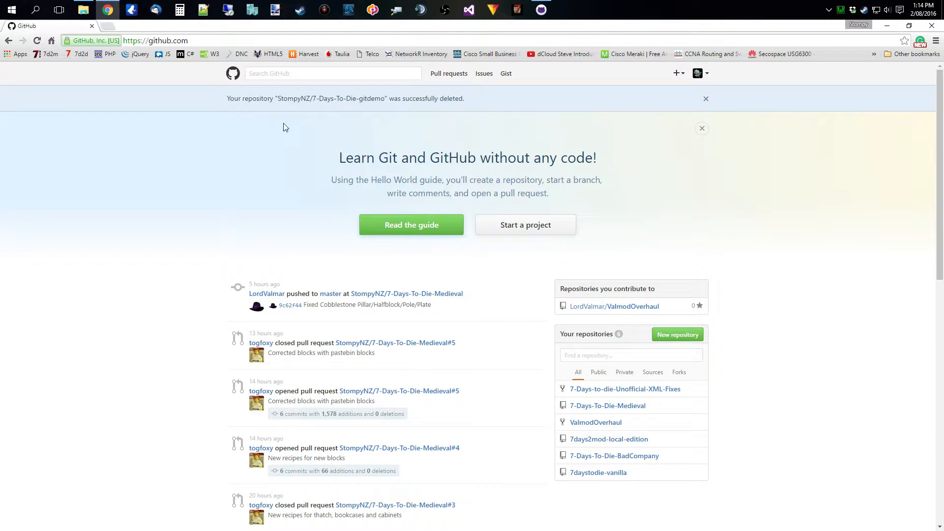
Switch to GitHub Desktop and publish the 7-Days-To-Die-gitdemo repository again without a description
left_click(543, 10)
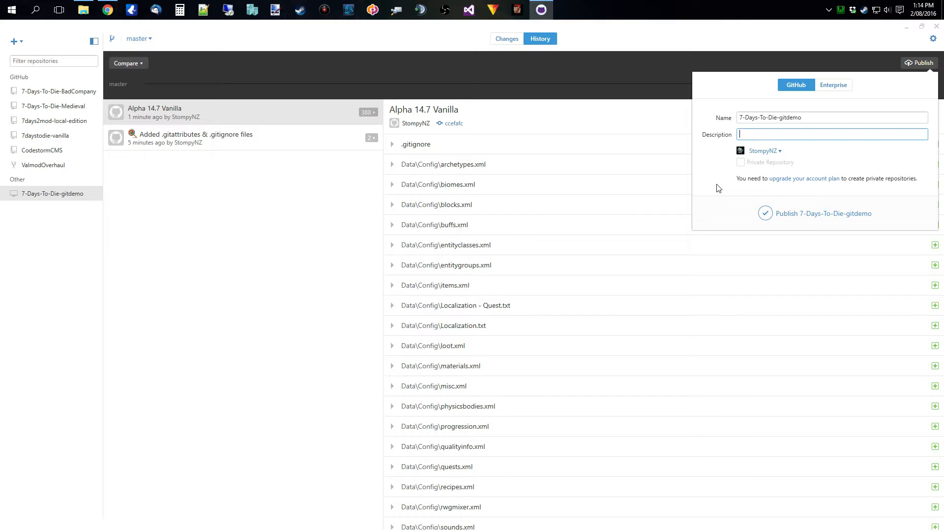
left_click(820, 214)
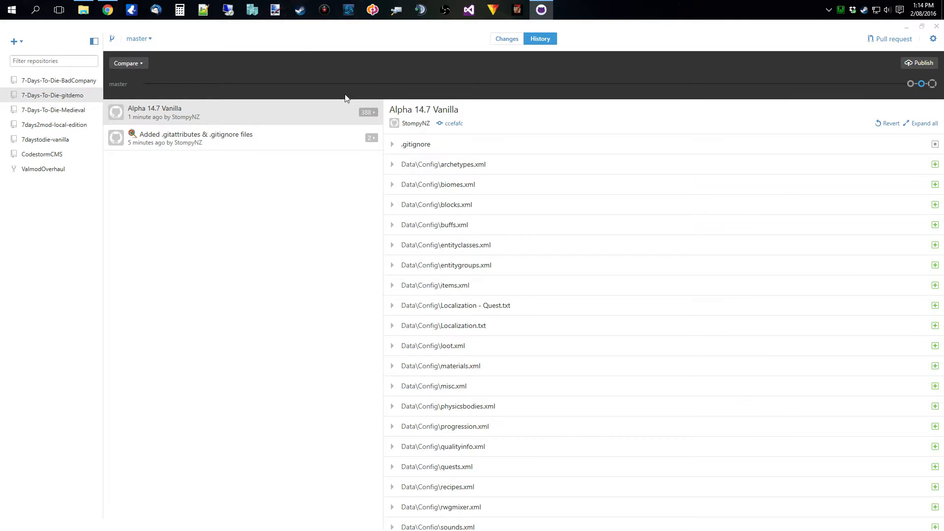
Open the republished 7-Days-To-Die-gitdemo repository on the GitHub website in Chrome and view its clone and download options
left_click(107, 10)
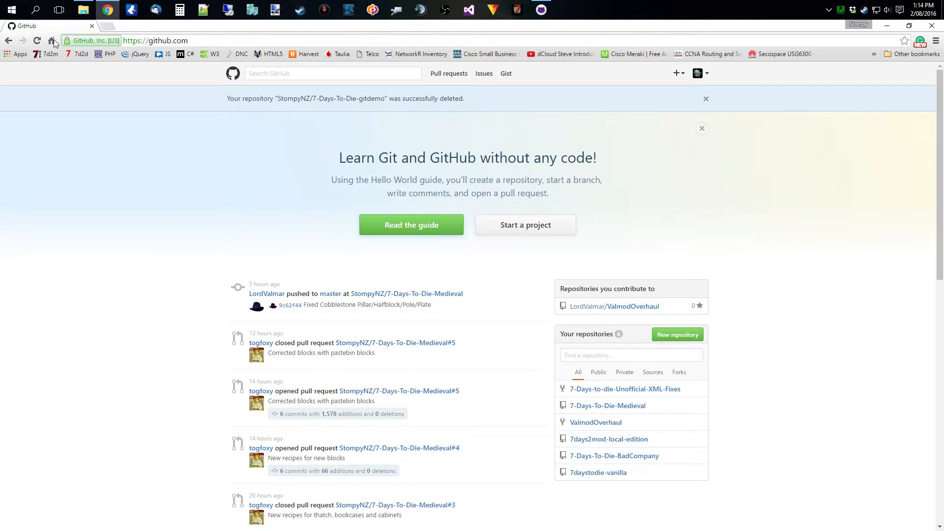
left_click(37, 40)
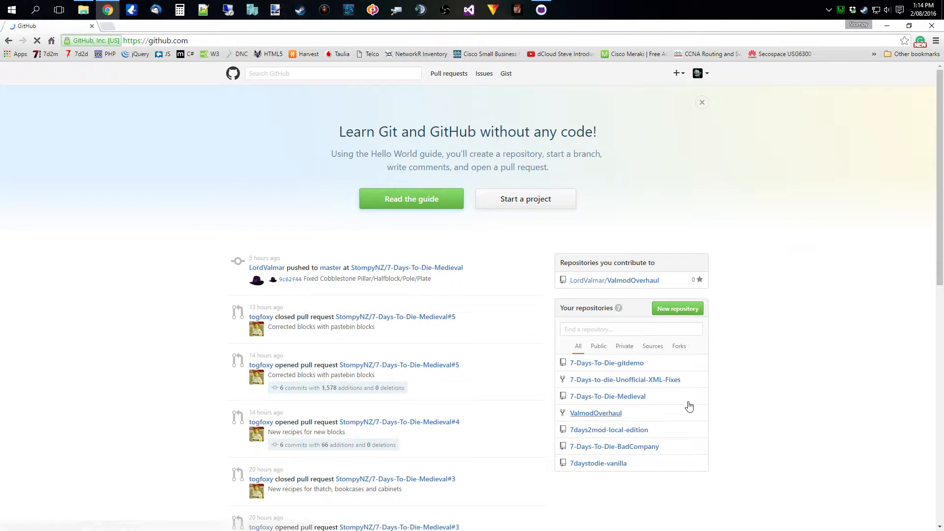
left_click(630, 364)
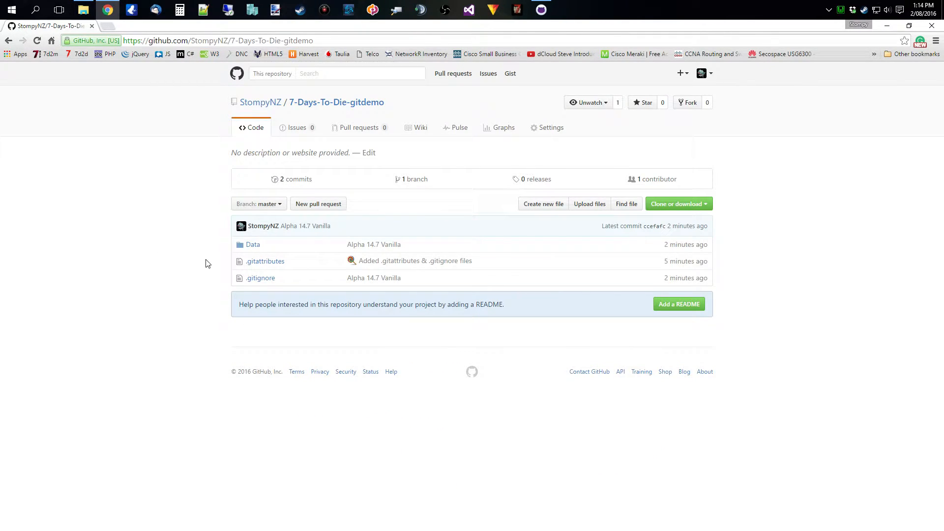
left_click(706, 204)
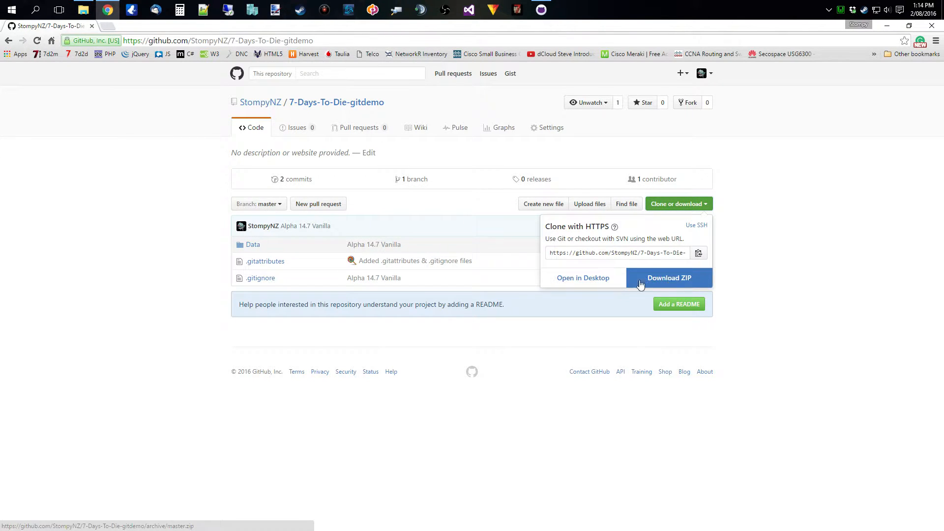
left_click(130, 248)
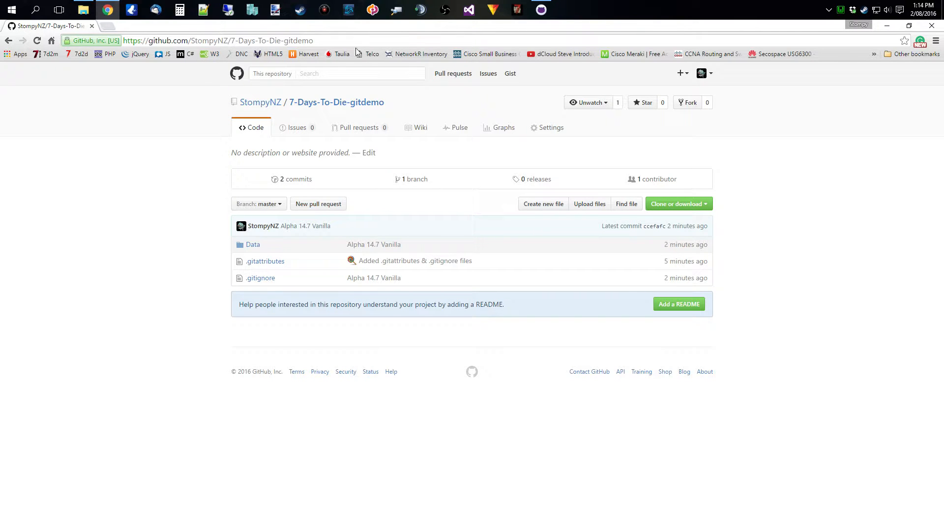
Switch to File Explorer and create a folder named Mods inside the 7 Days To Die-gitdemo folder
left_click(84, 10)
left_click(275, 443)
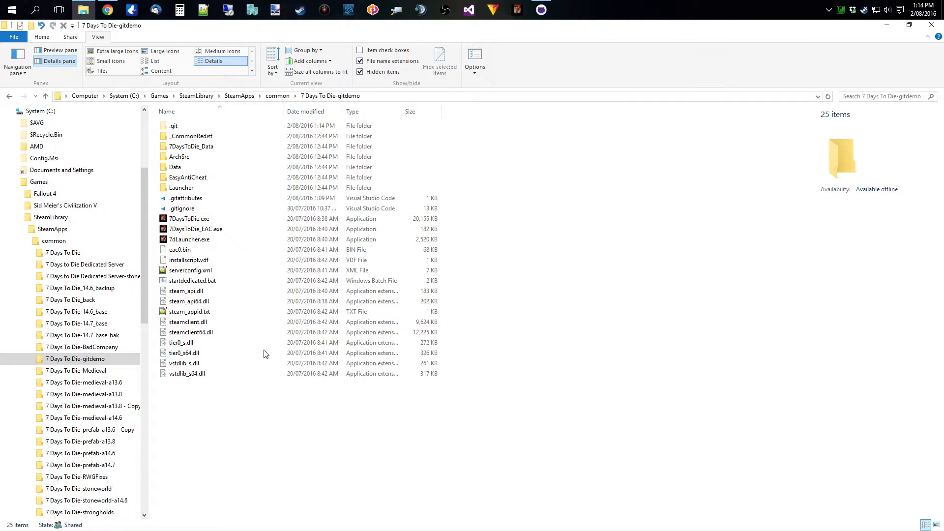
right_click(577, 367)
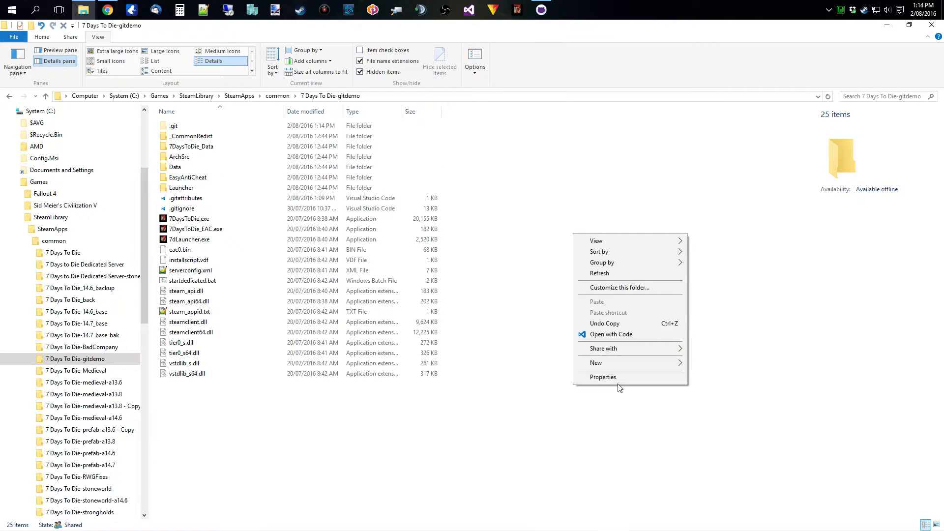
mouse_move(642, 362)
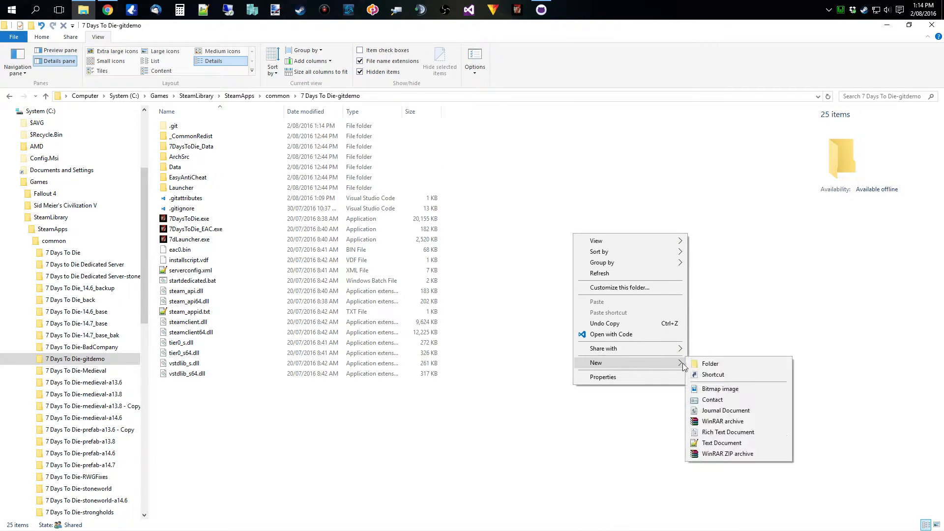
left_click(708, 364)
type("Mods")
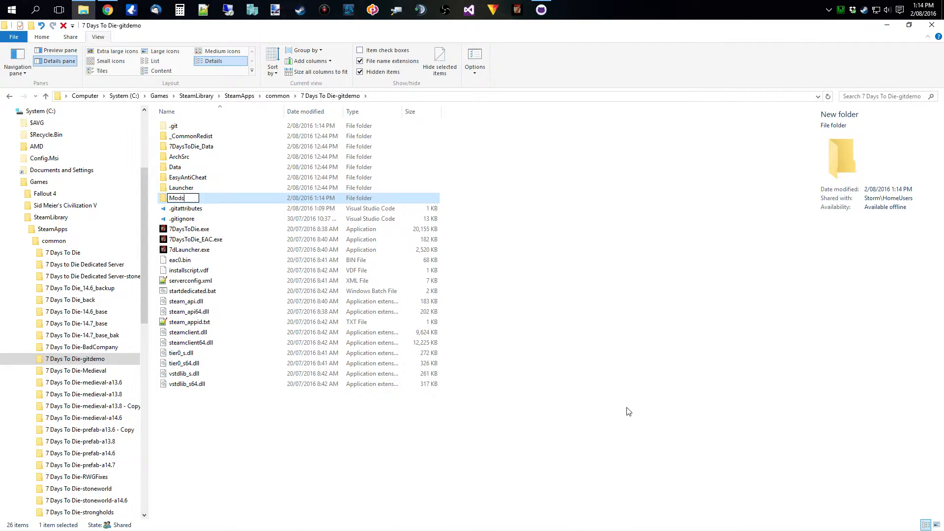
key("Return")
Create a Demo folder inside Mods and check the repository's uncommitted changes in GitHub Desktop
double_click(183, 202)
right_click(268, 312)
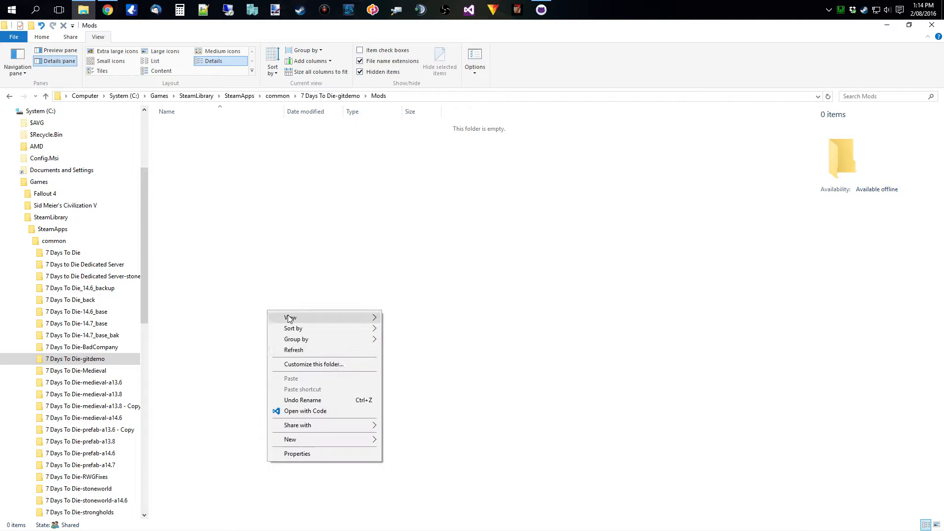
mouse_move(338, 439)
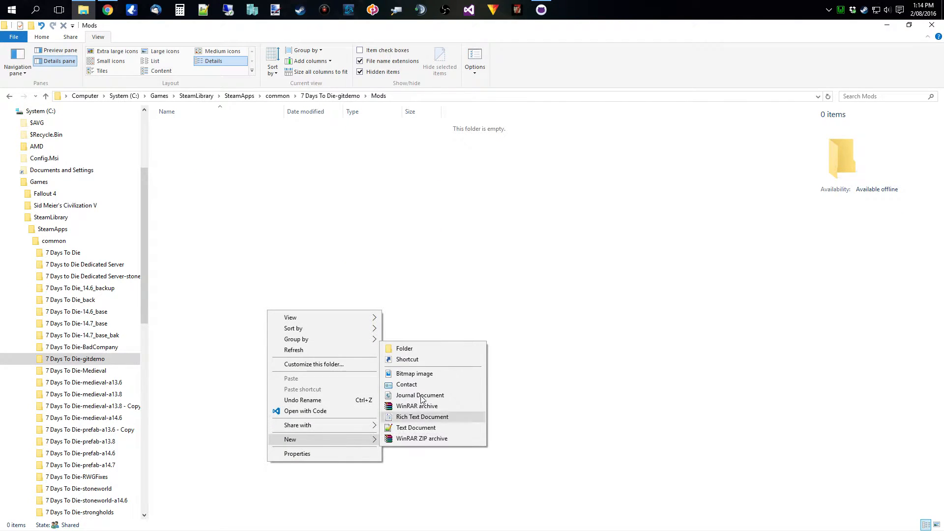
left_click(417, 349)
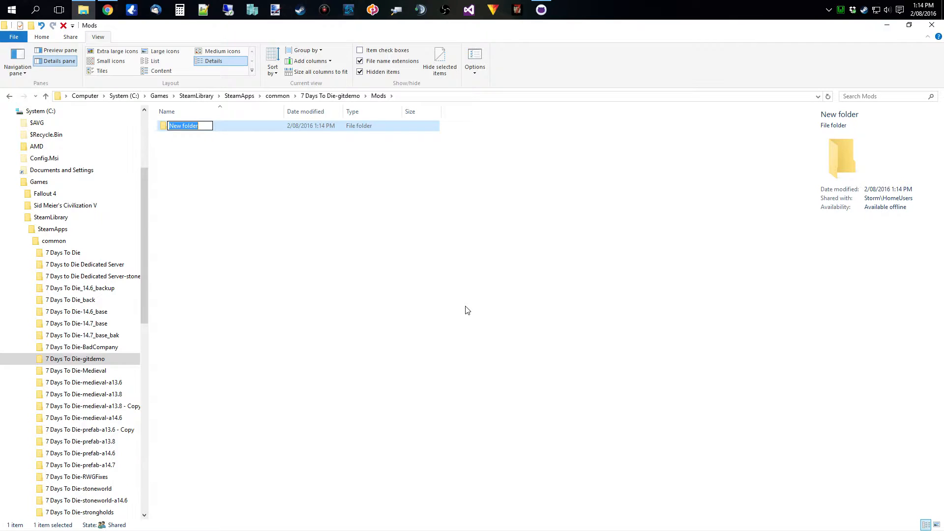
type("Demo")
key("Return")
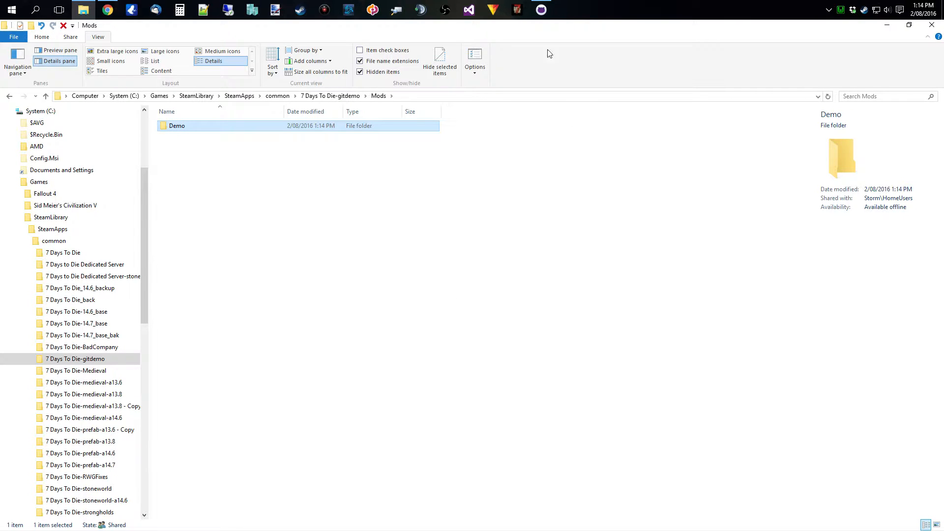
left_click(541, 9)
left_click(507, 39)
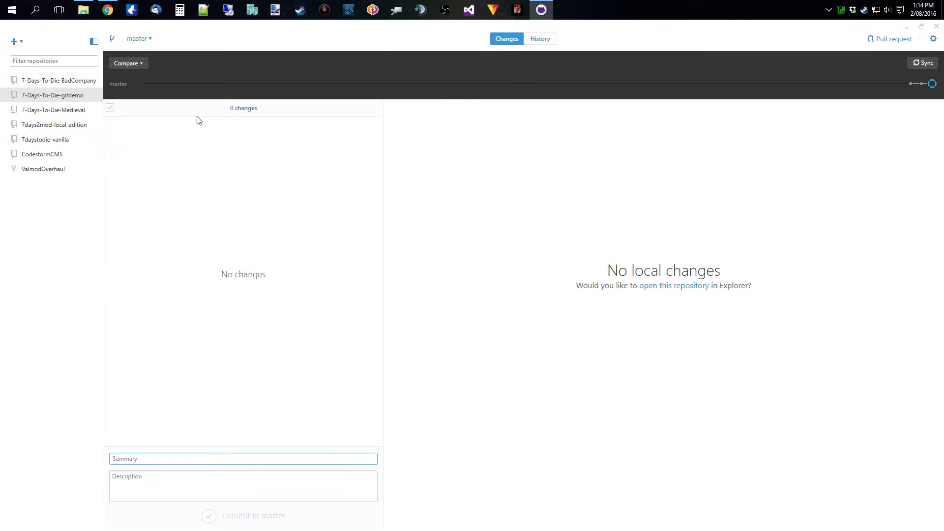
Back in File Explorer, create an empty text file in the Demo folder and name it ModInfo.xml, accepting the extension change
left_click(83, 9)
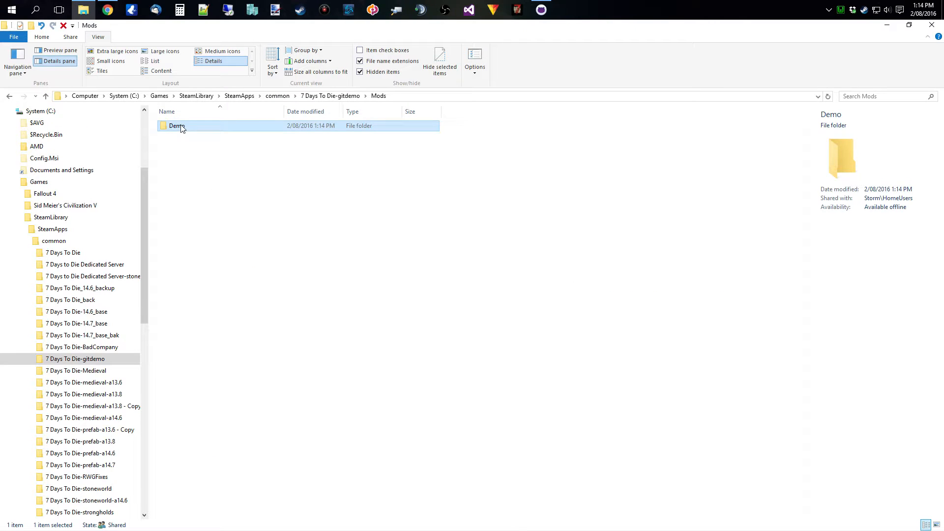
double_click(177, 125)
right_click(300, 215)
mouse_move(354, 345)
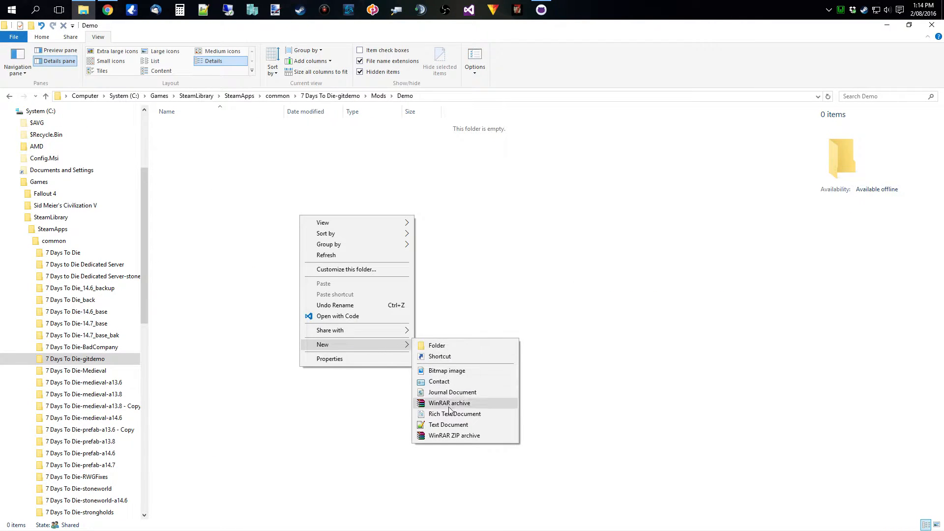
left_click(448, 425)
type("Mod")
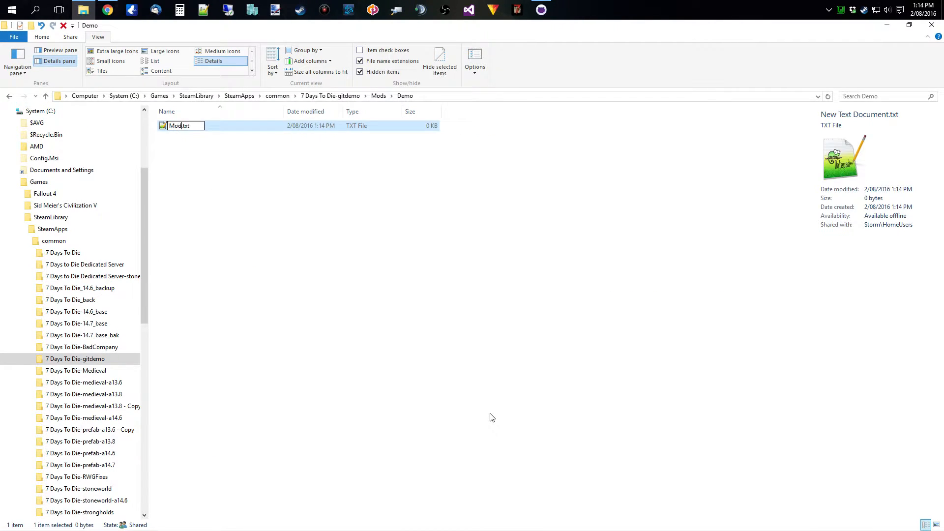
type("Info.xml")
key("Delete")
key("Delete")
key("Delete")
key("Delete")
key("Return")
key("Return")
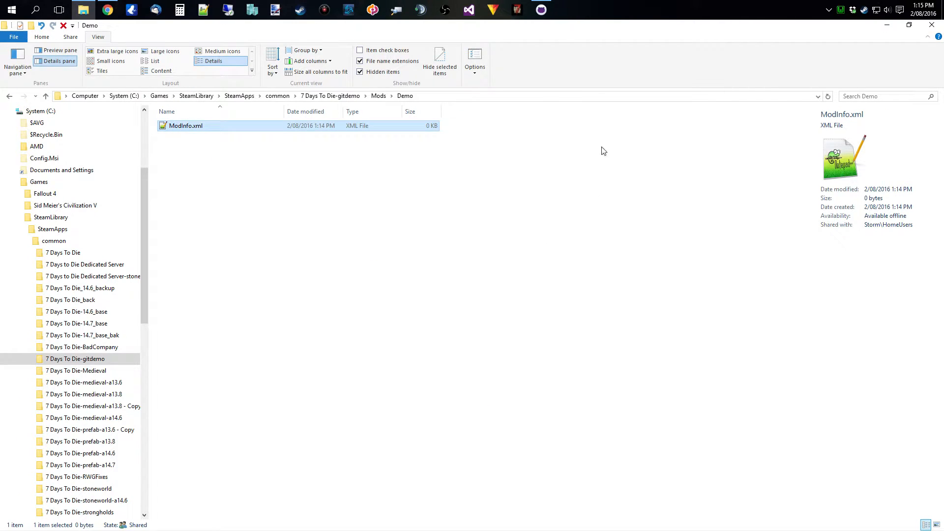
In GitHub Desktop, commit ModInfo.xml to master with the summary "Mods Folder" and view the commit in the history
left_click(541, 10)
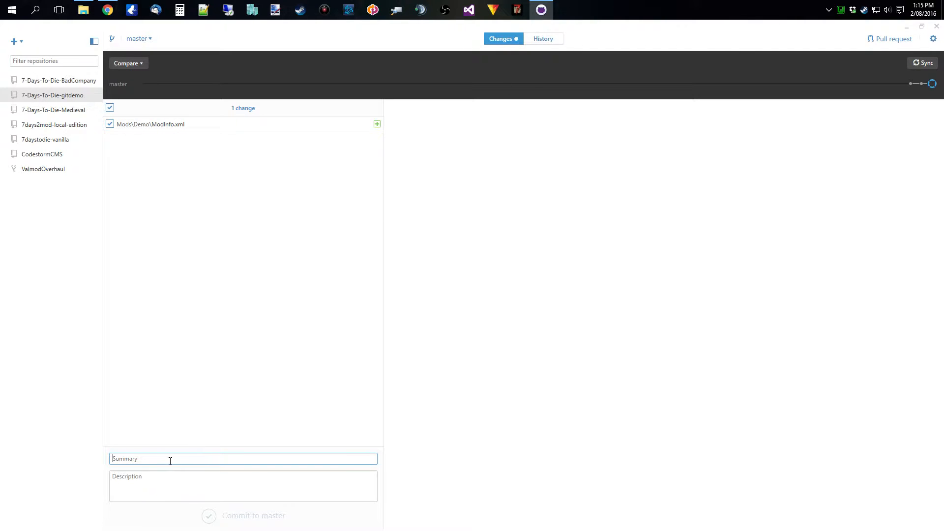
type("Mods Folder")
left_click(254, 517)
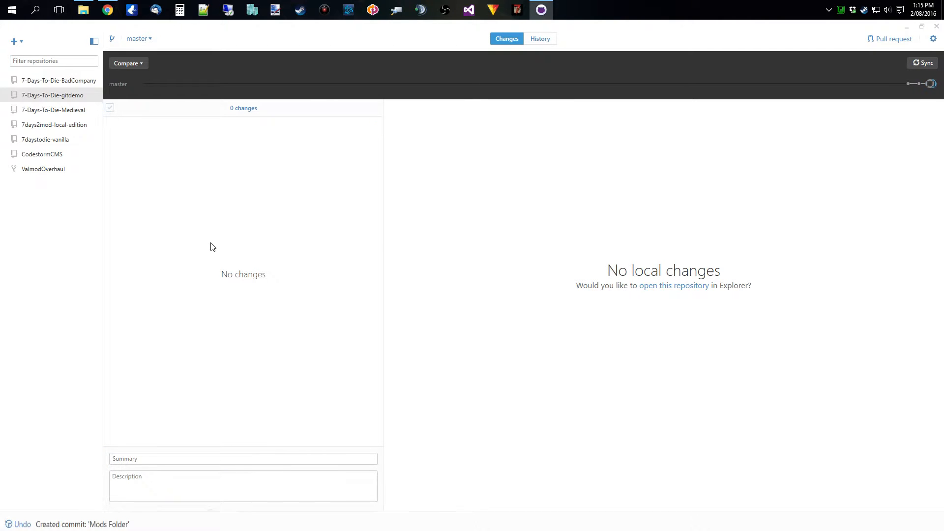
left_click(546, 39)
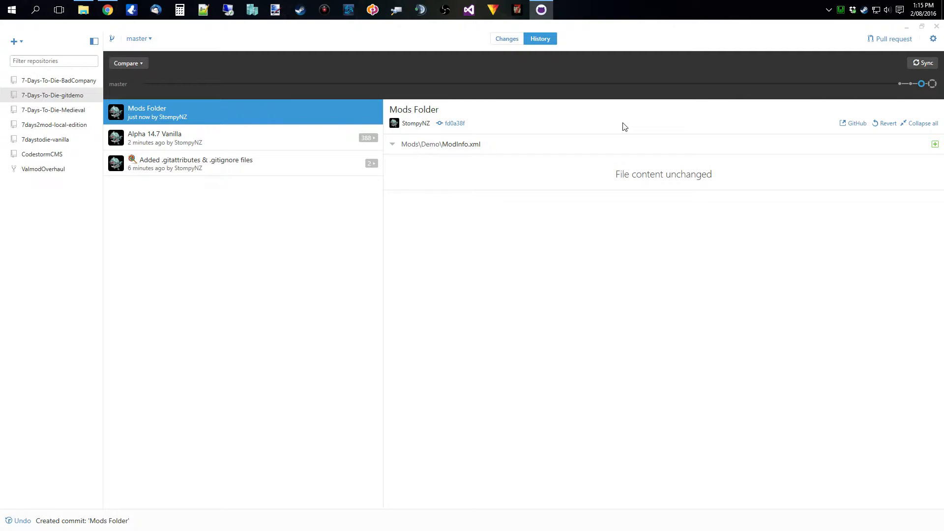
On the GitHub website in Chrome, commit a README.md containing "Hi There" directly to master and open the repository's commit list
left_click(115, 36)
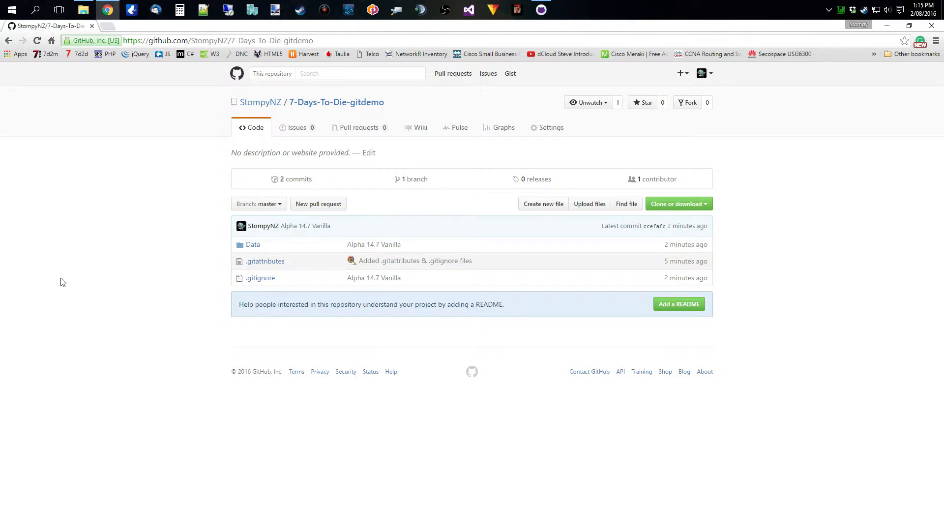
left_click(677, 305)
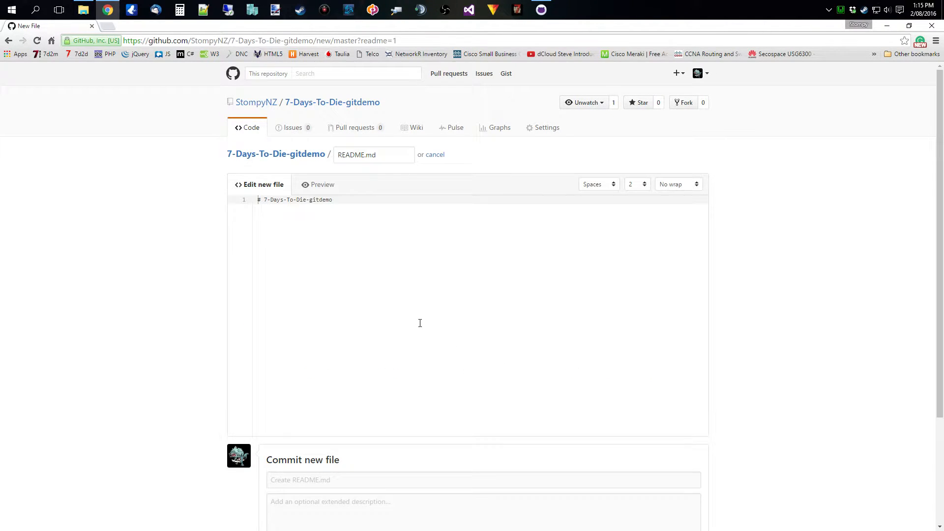
key("Return")
key("Return")
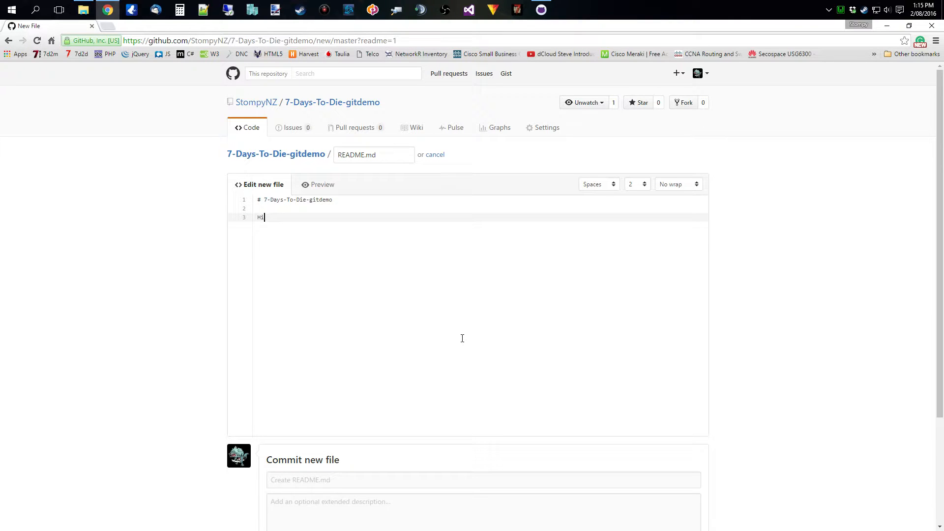
scroll(112, 312, "down", 3)
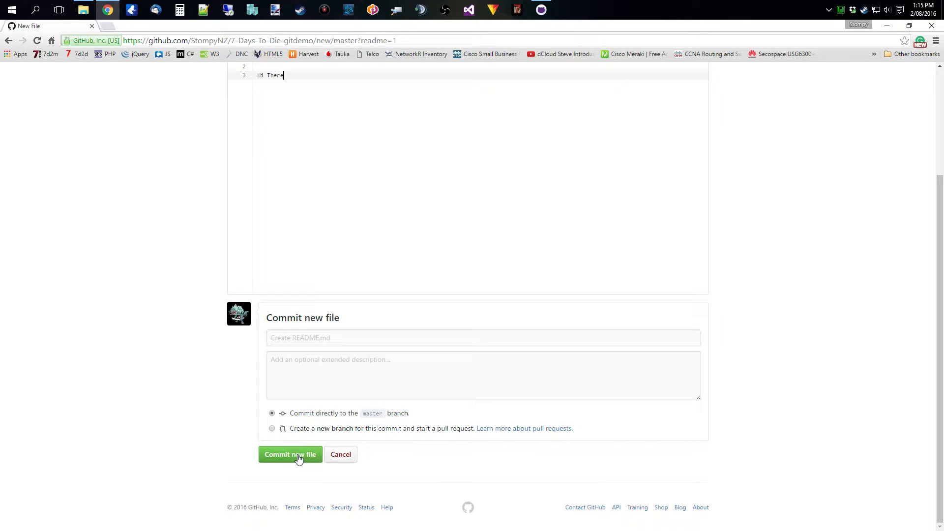
scroll(191, 182, "up", 3)
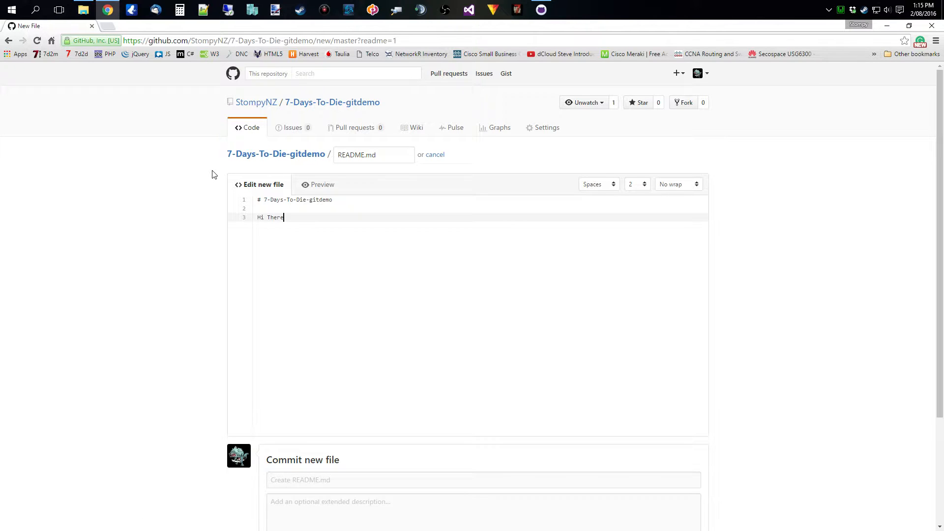
scroll(202, 315, "down", 3)
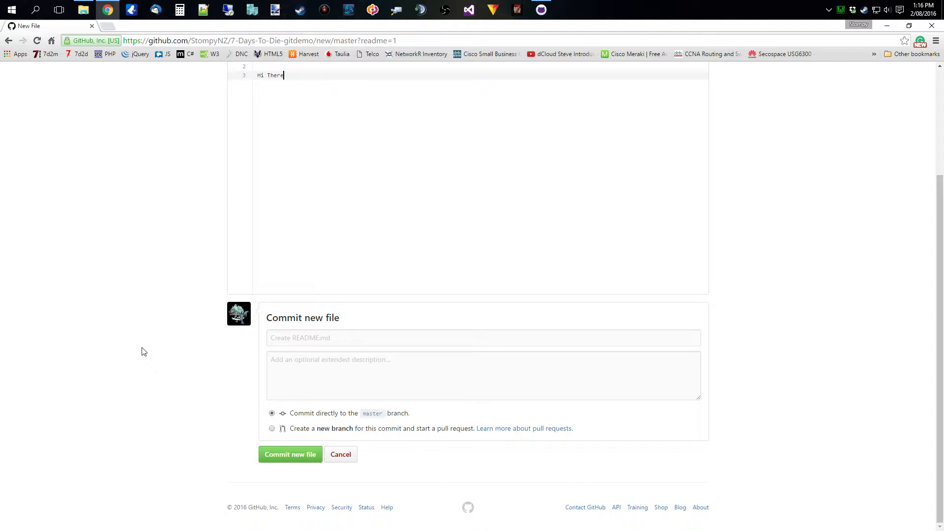
left_click(283, 454)
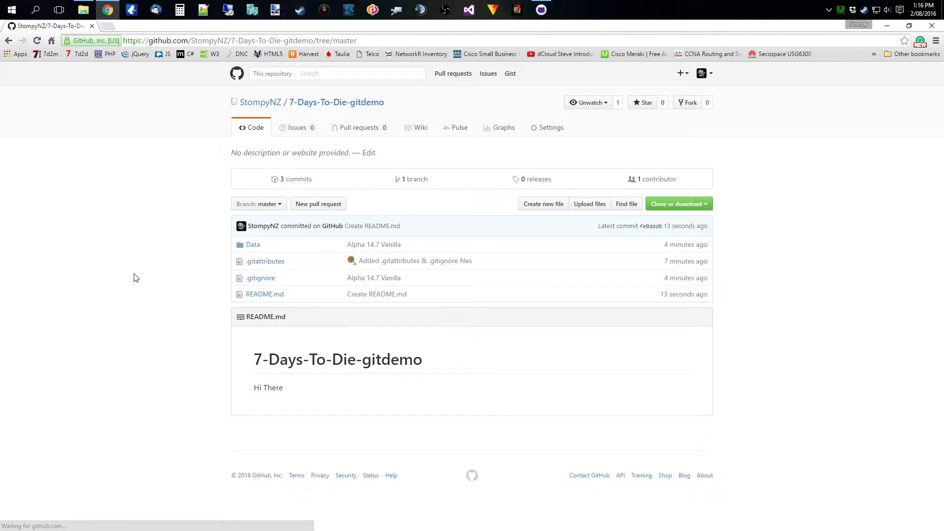
left_click(291, 183)
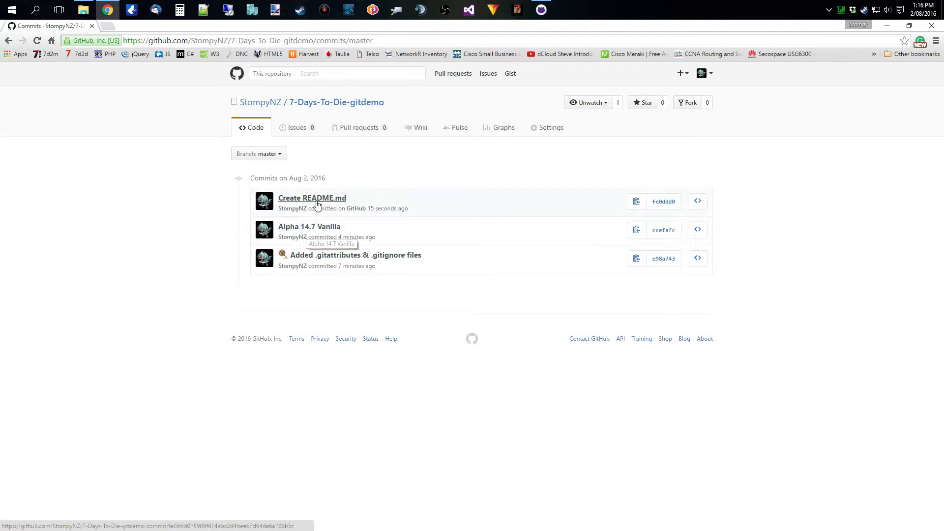
Sync the 7-Days-To-Die-gitdemo repository in GitHub Desktop and return to its commit list in Chrome
left_click(541, 10)
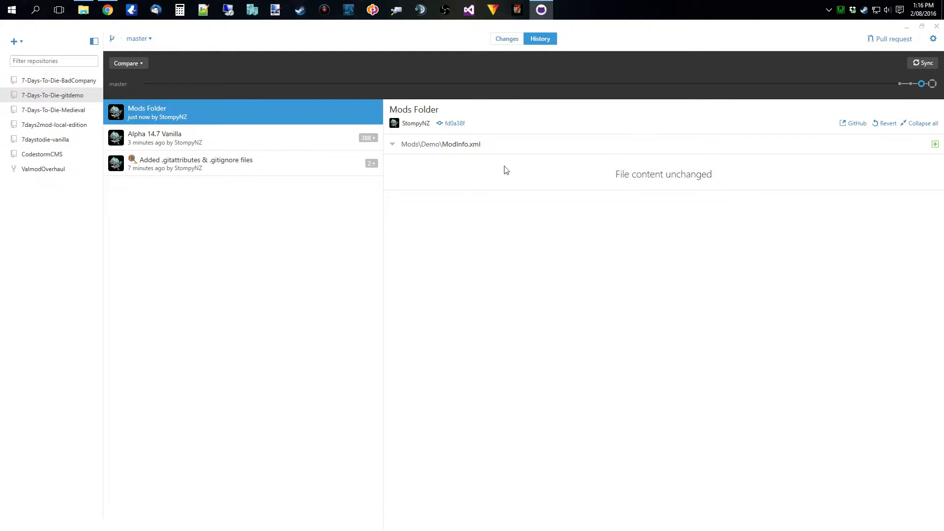
left_click(924, 63)
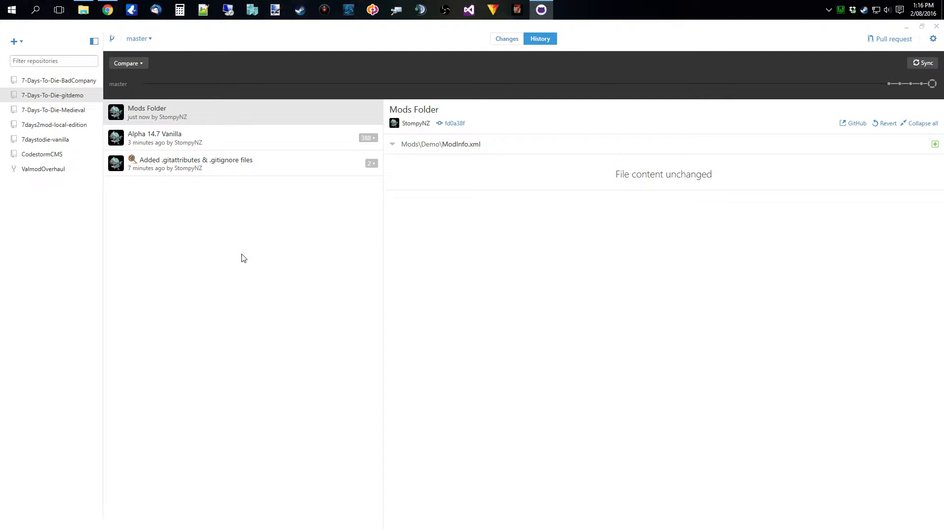
left_click(71, 97)
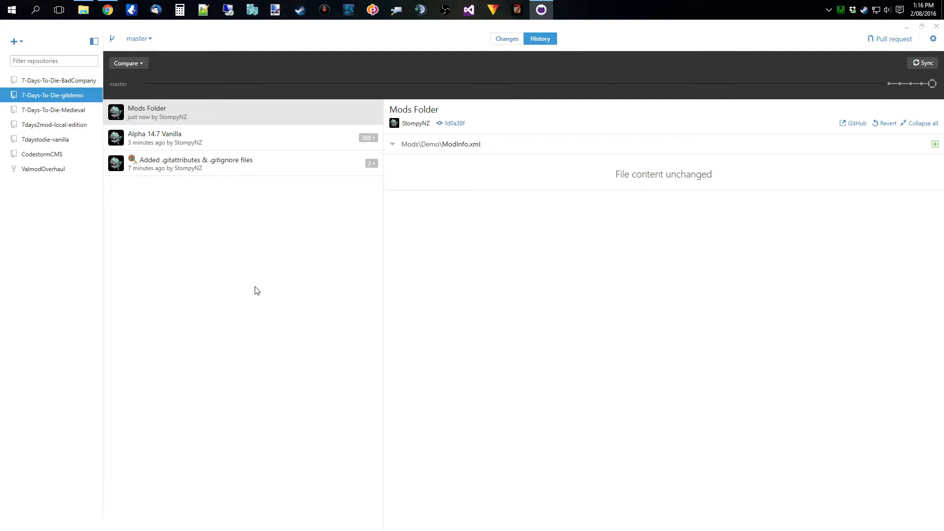
left_click(107, 10)
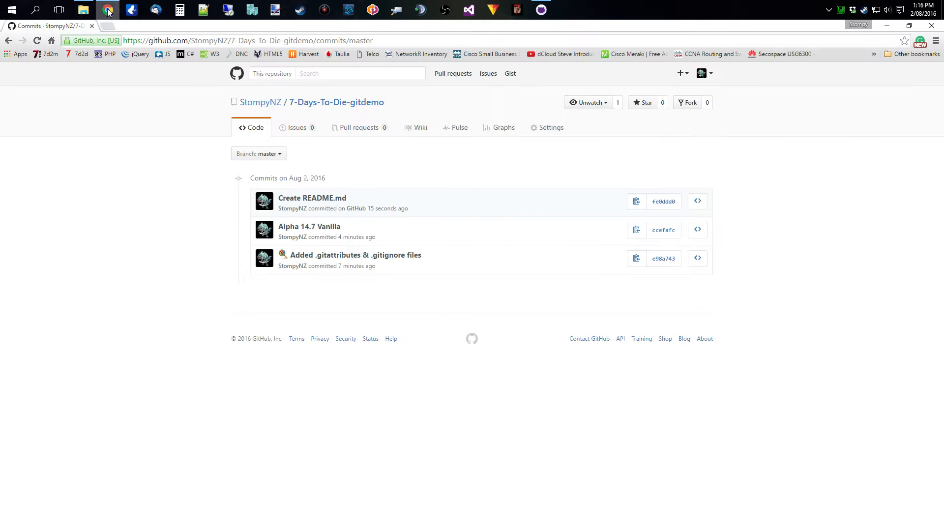
Reload the commit list, switch to GitHub Desktop and inspect the Create README.md and Mods Folder commits of 7-Days-To-Die-gitdemo
left_click(37, 41)
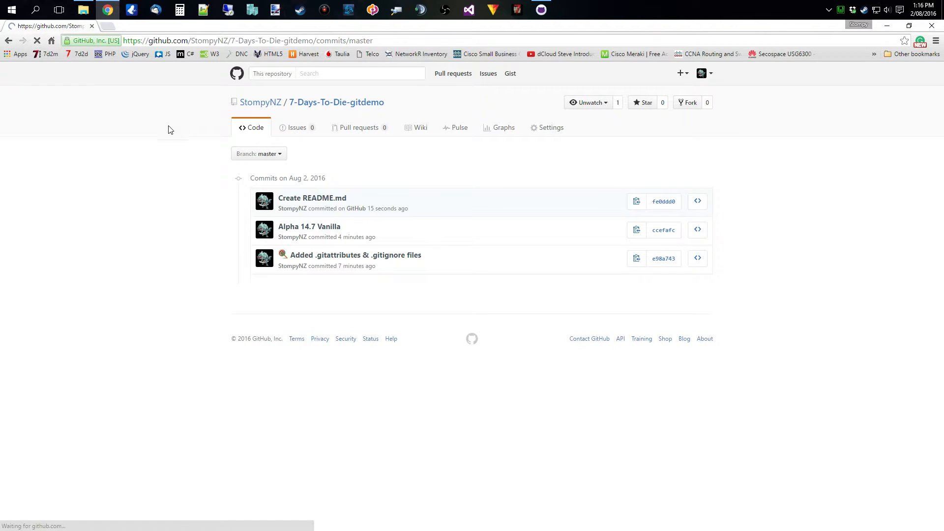
left_click(542, 10)
left_click(60, 95)
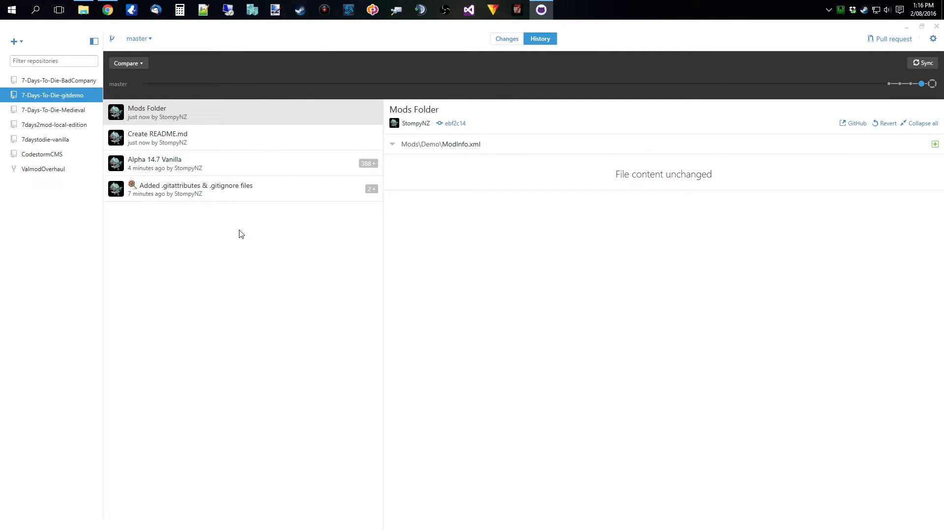
left_click(177, 130)
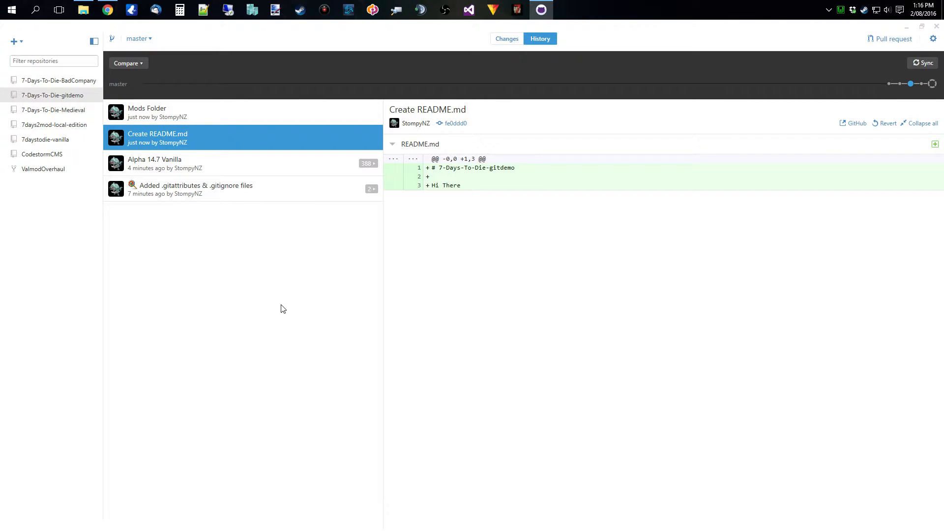
mouse_move(141, 148)
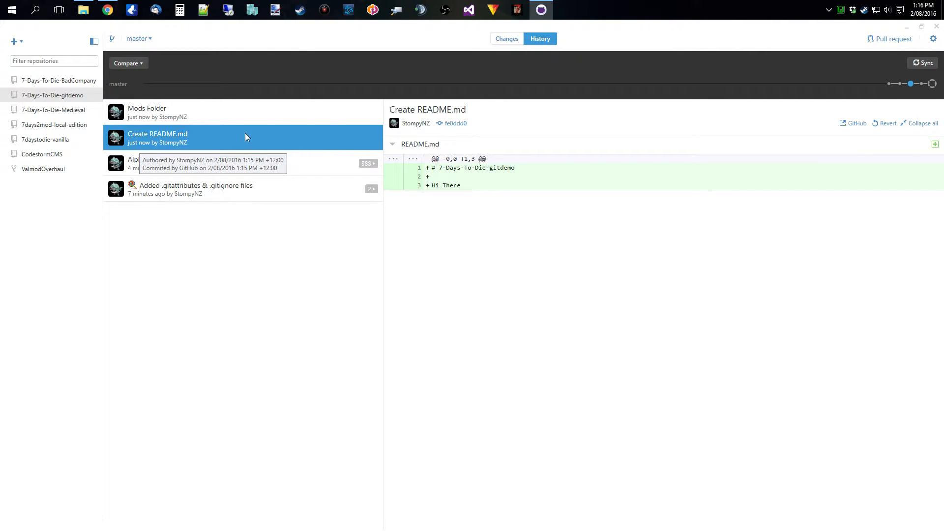
key("Up")
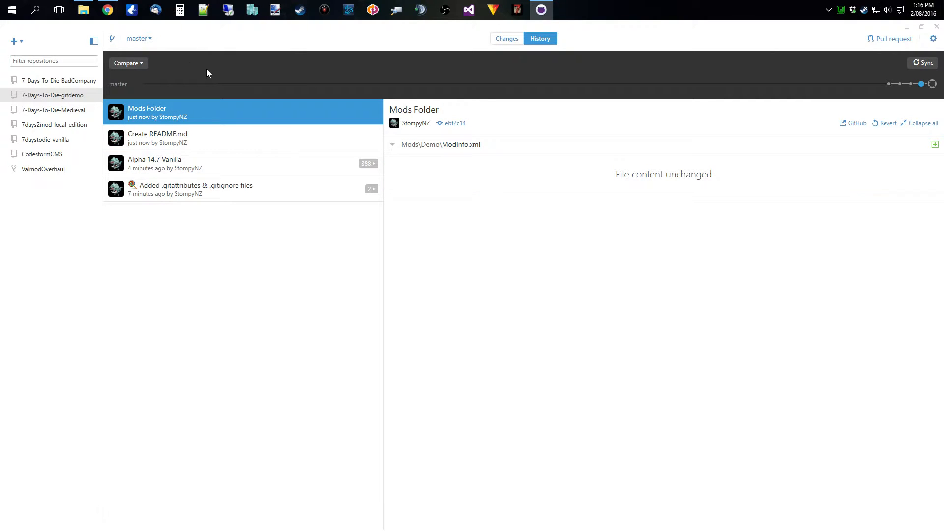
Switch to Chrome, view the repository's Mods/Demo folder on GitHub and return to the main code page
left_click(107, 10)
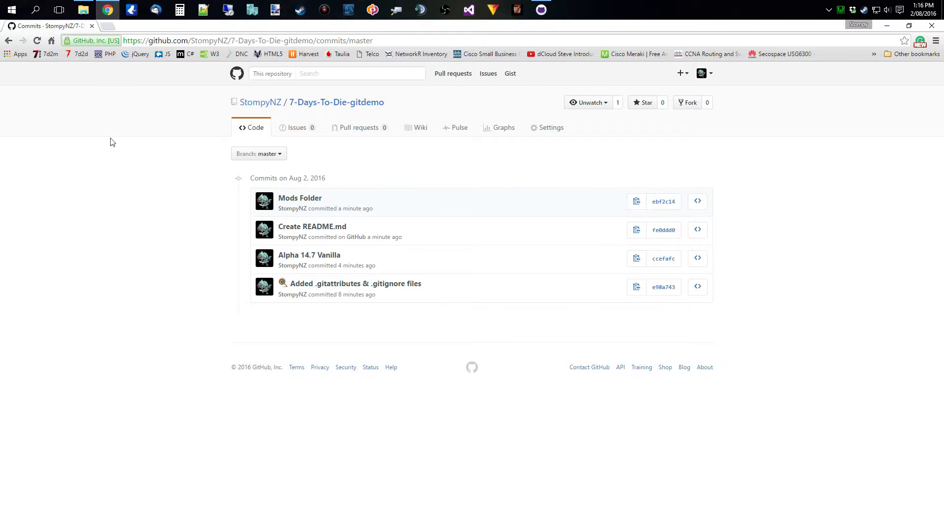
left_click(253, 129)
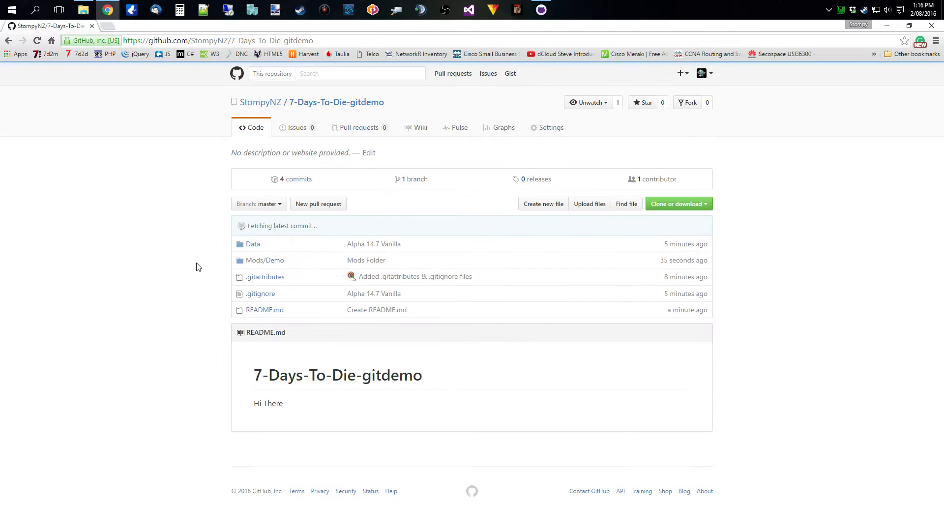
left_click(277, 265)
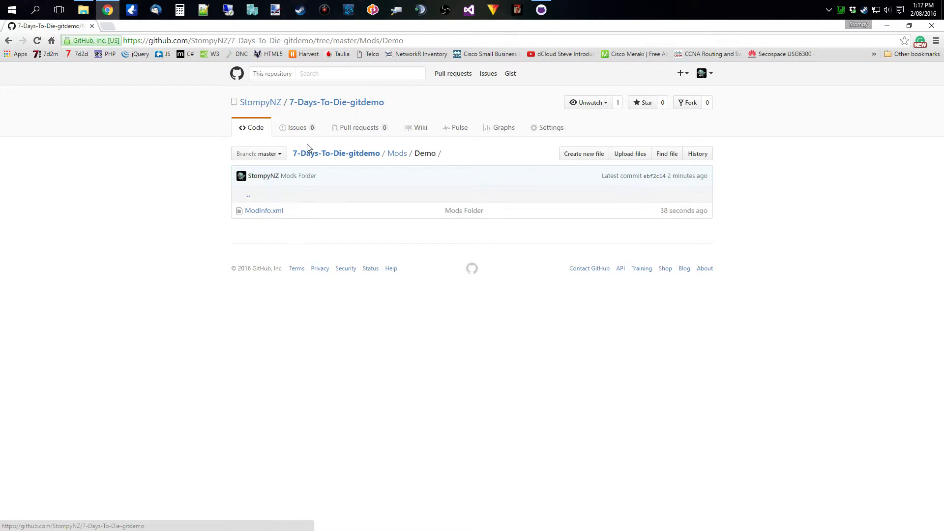
left_click(255, 127)
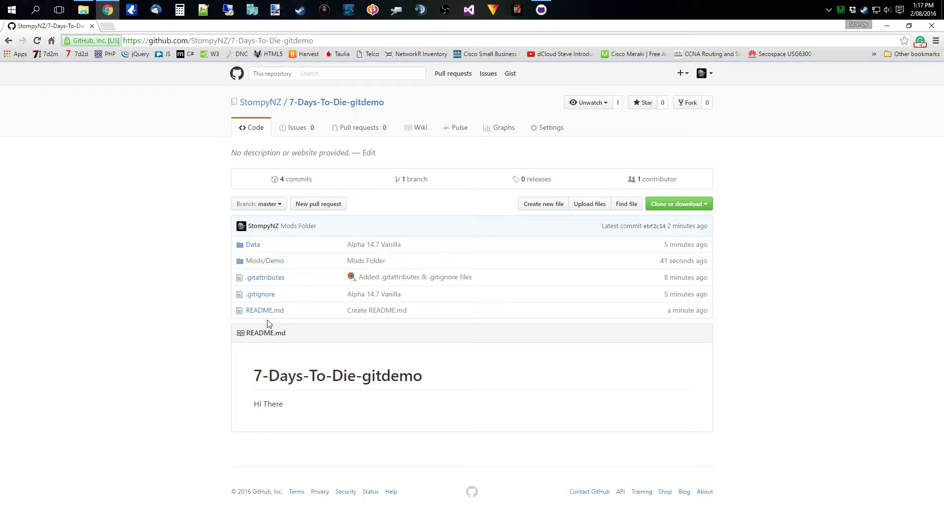
In File Explorer, check README.md in the local 7 Days To Die-gitdemo folder, and return to the repository in Chrome
left_click(83, 11)
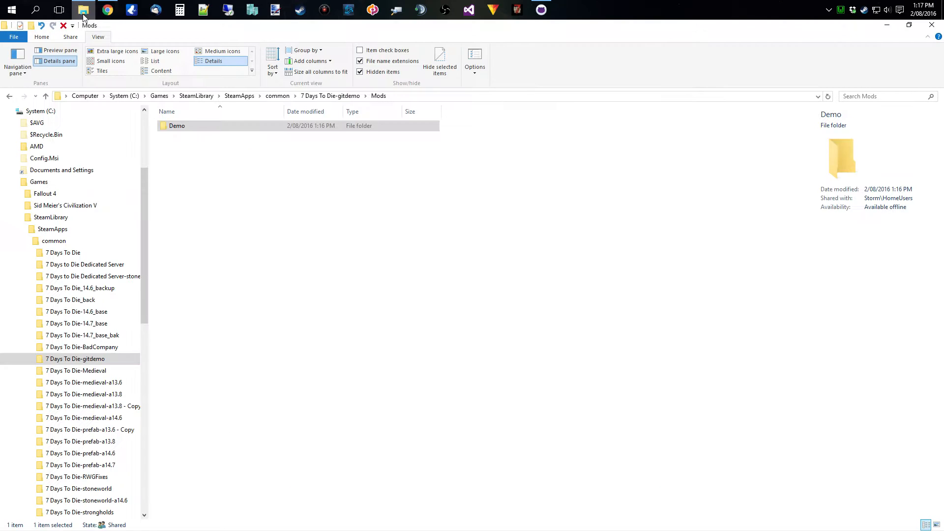
left_click(325, 95)
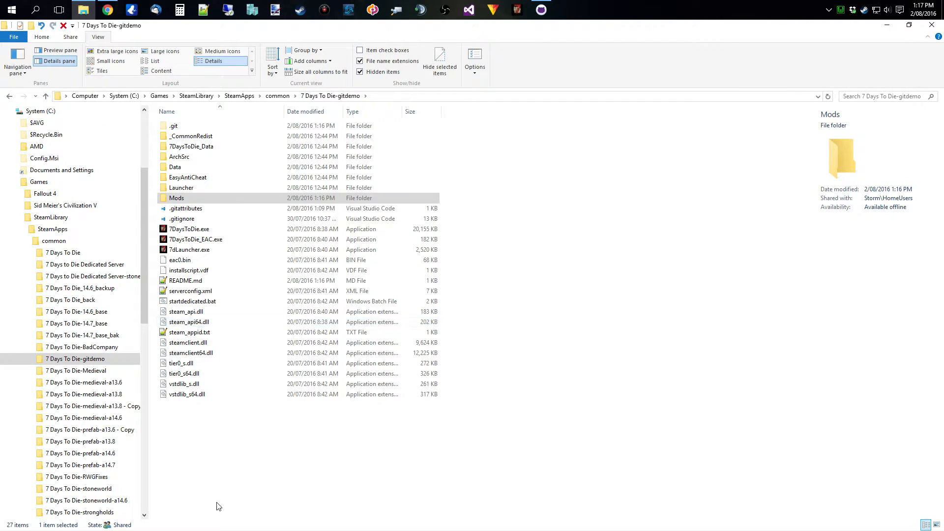
left_click(200, 404)
left_click(194, 281)
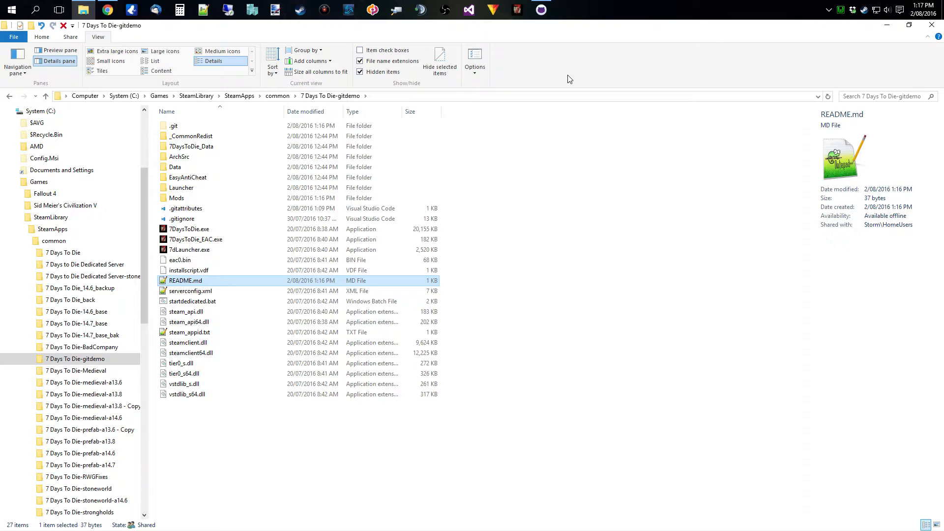
left_click(107, 10)
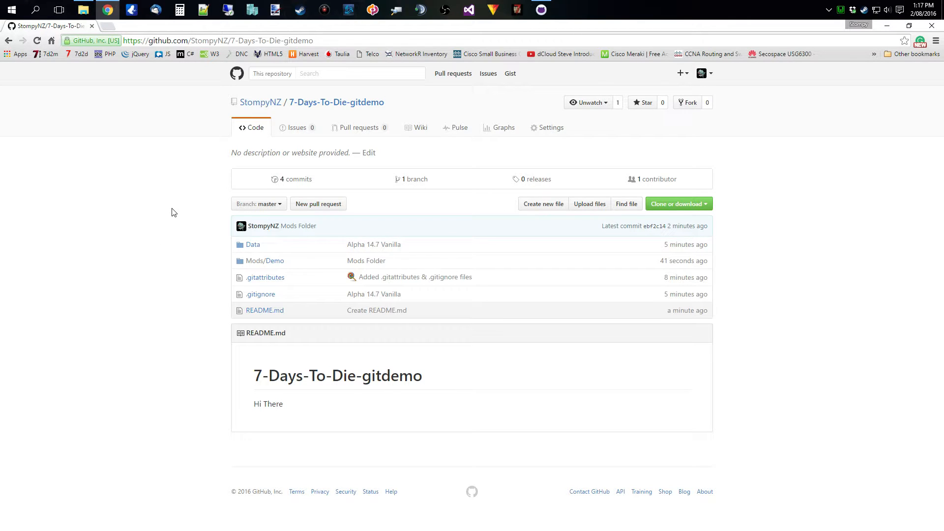
Go through the topic list in Notepad++ up to the Collaborators line and return to Chrome
left_click(203, 11)
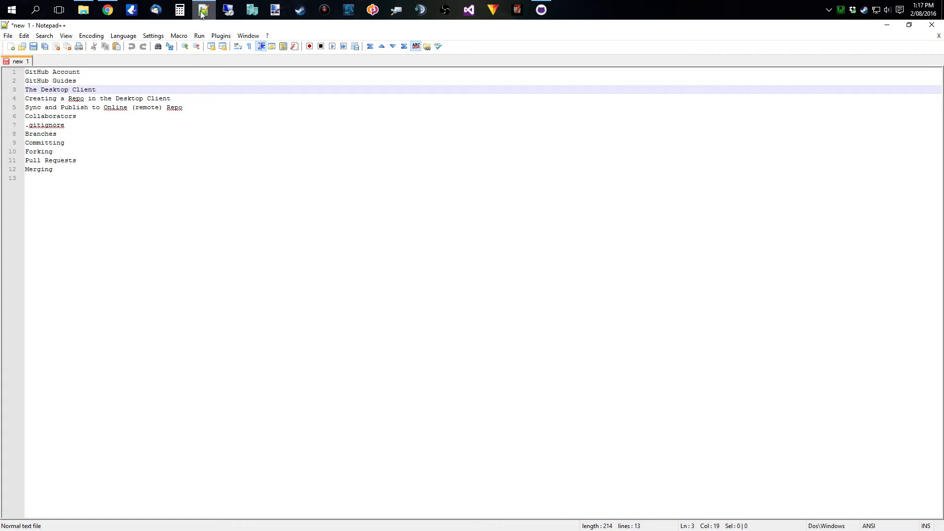
left_click(177, 99)
left_click(197, 110)
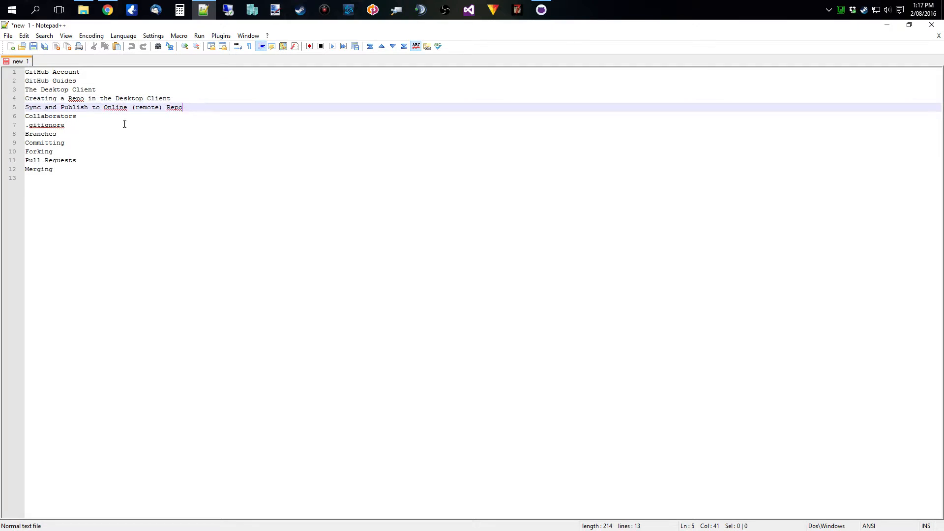
left_click(77, 118)
left_click(109, 12)
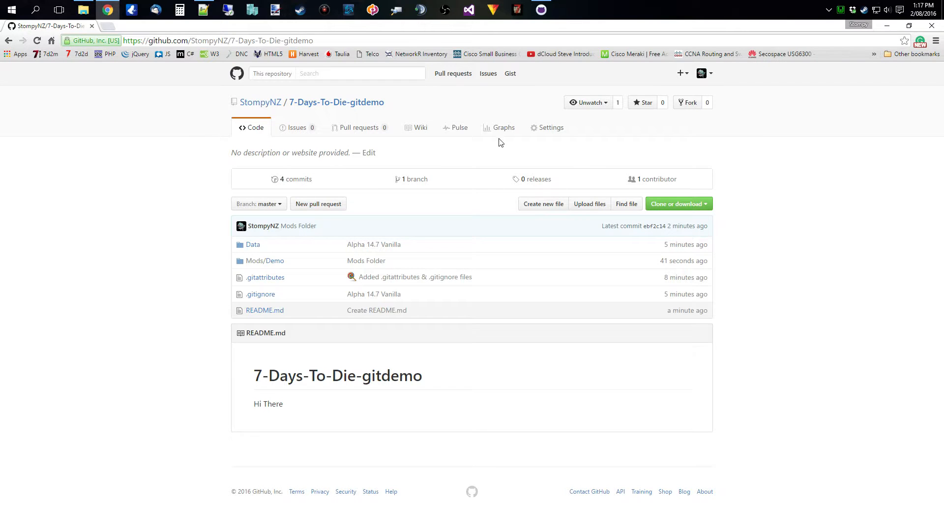
Review the gitdemo repository's settings, from its name and features down to the Danger Zone
left_click(552, 129)
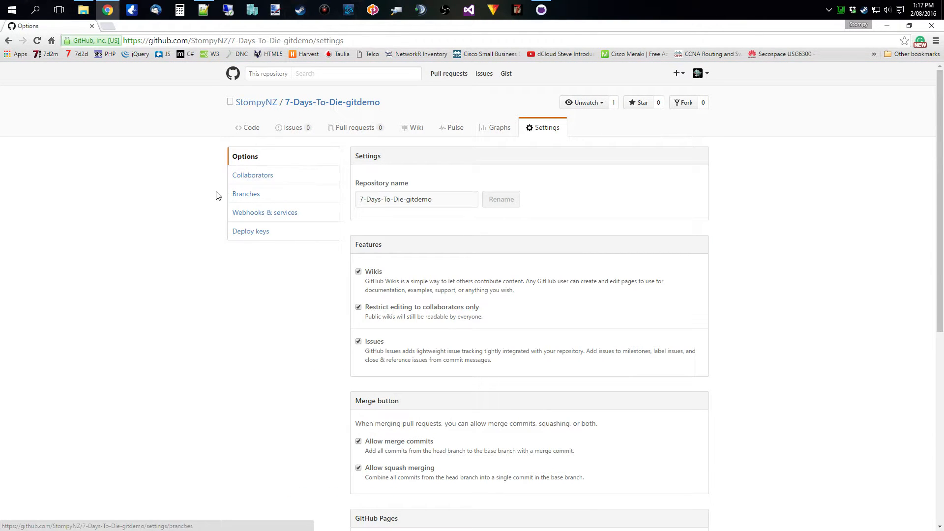
scroll(201, 199, "down", 4)
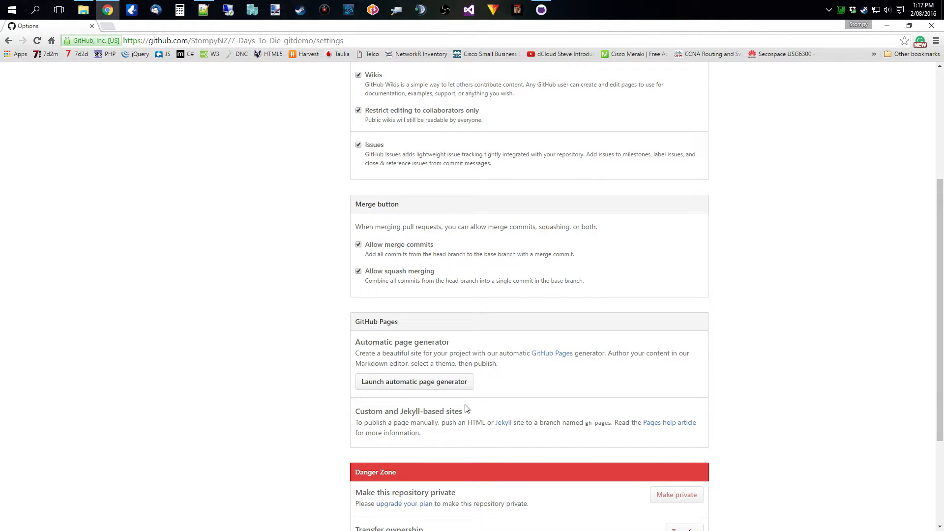
scroll(237, 383, "down", 3)
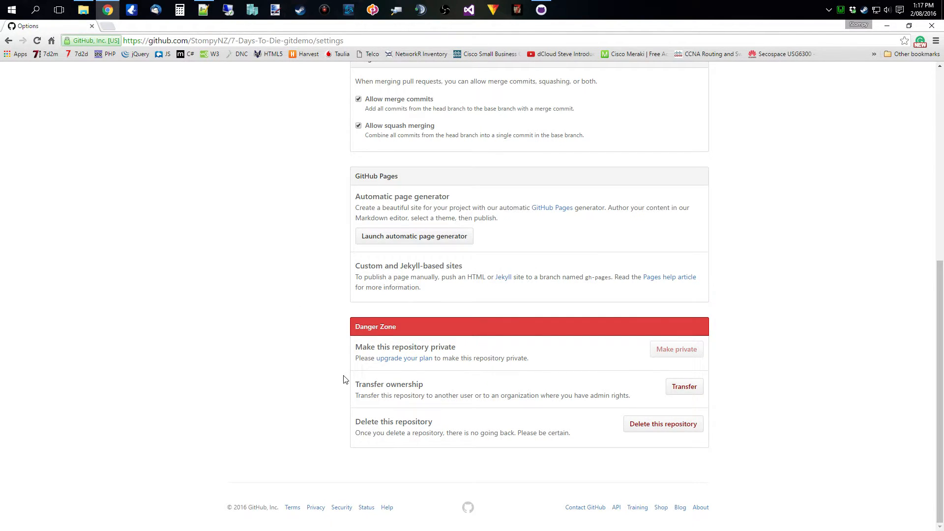
scroll(261, 329, "up", 4)
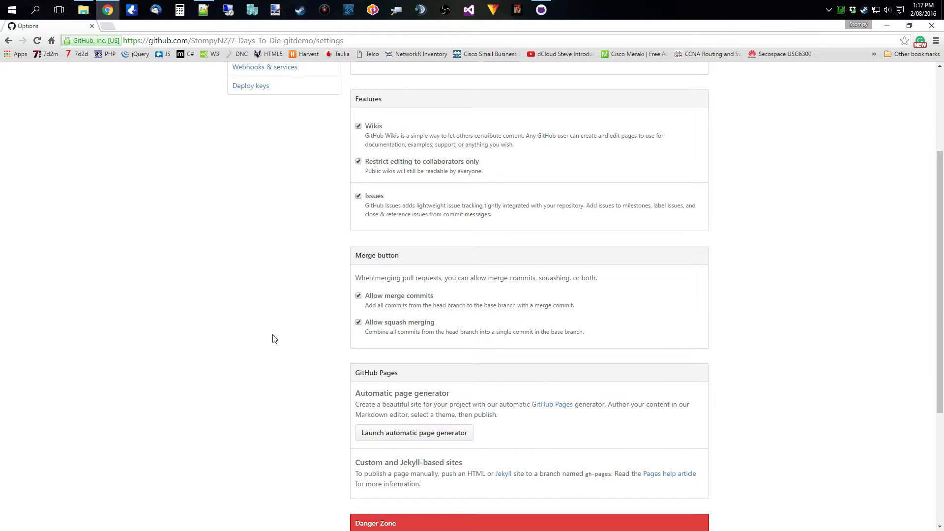
scroll(275, 339, "up", 3)
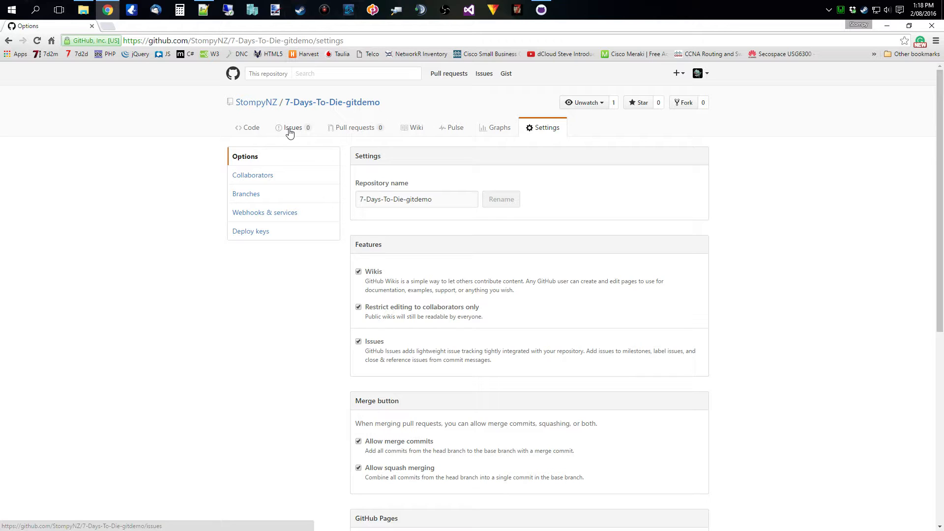
Invite another GitHub user by username as a collaborator on the gitdemo repository and cancel the pending invite
left_click(265, 176)
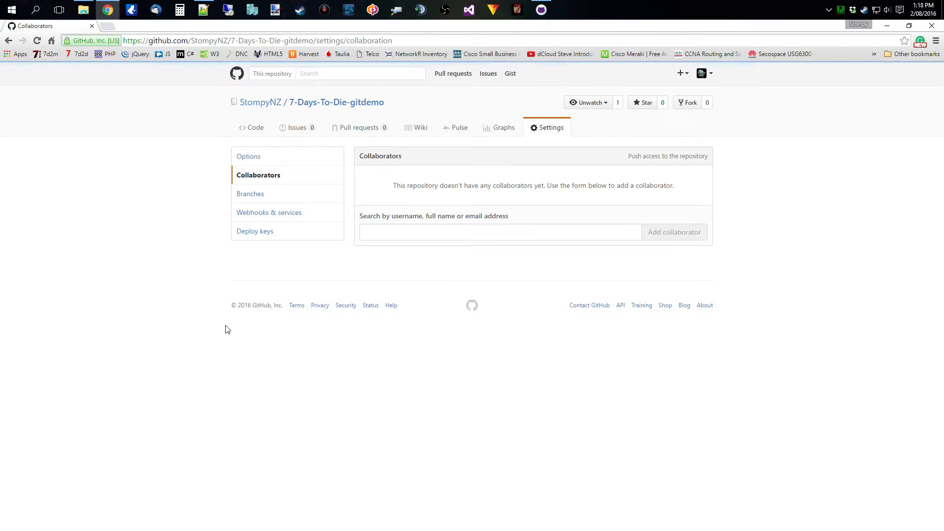
left_click(435, 235)
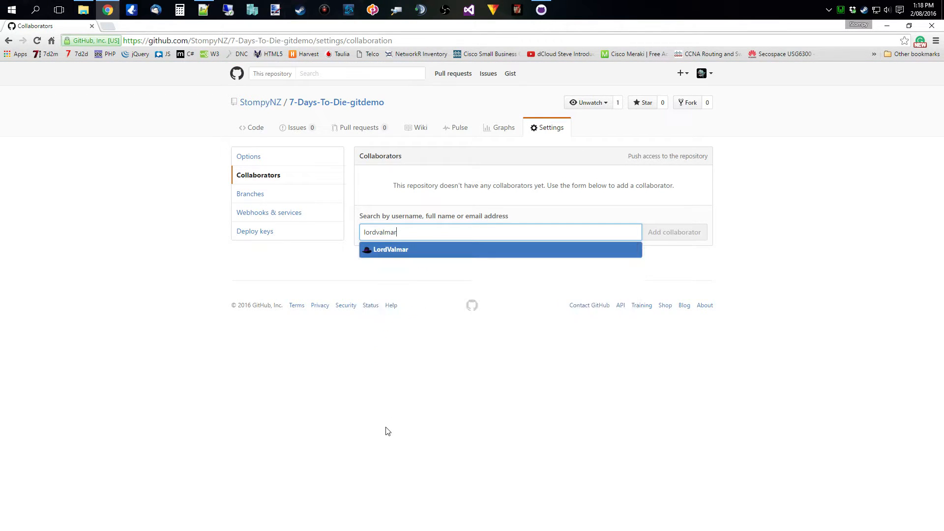
left_click(394, 249)
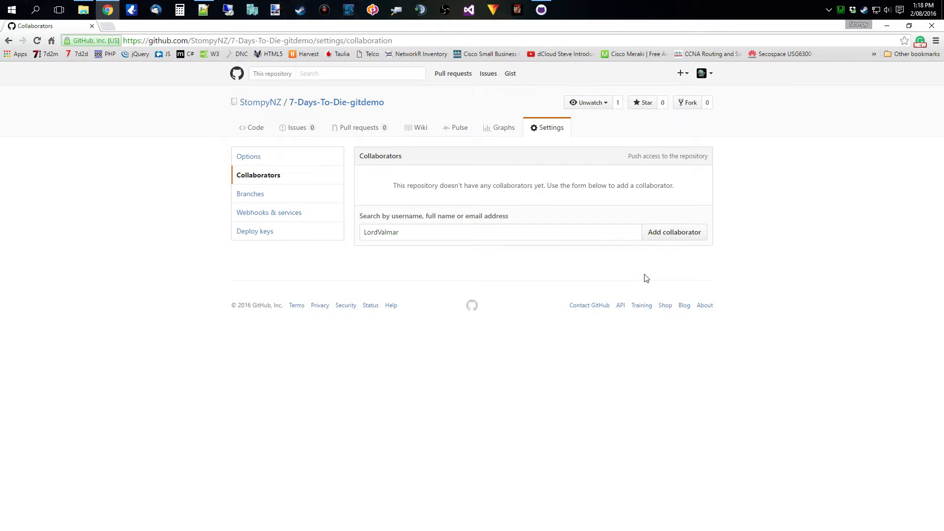
left_click(662, 234)
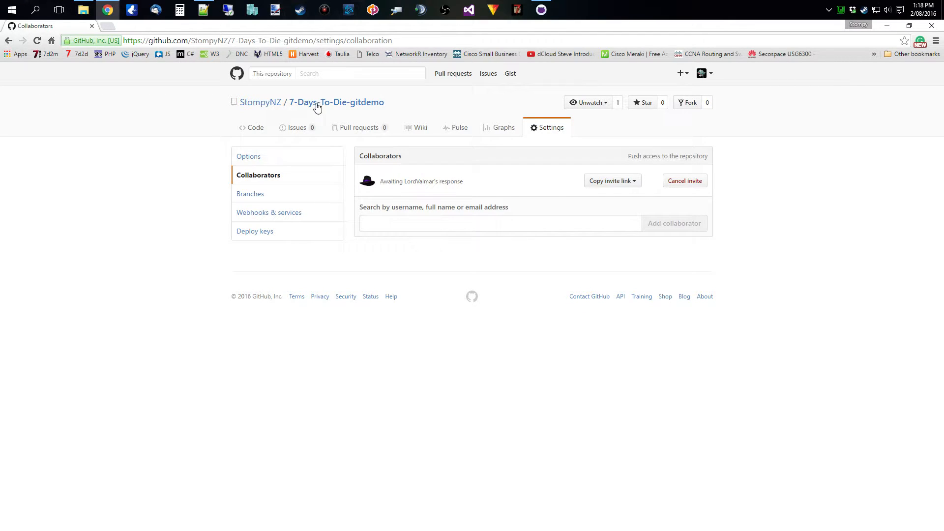
left_click(685, 181)
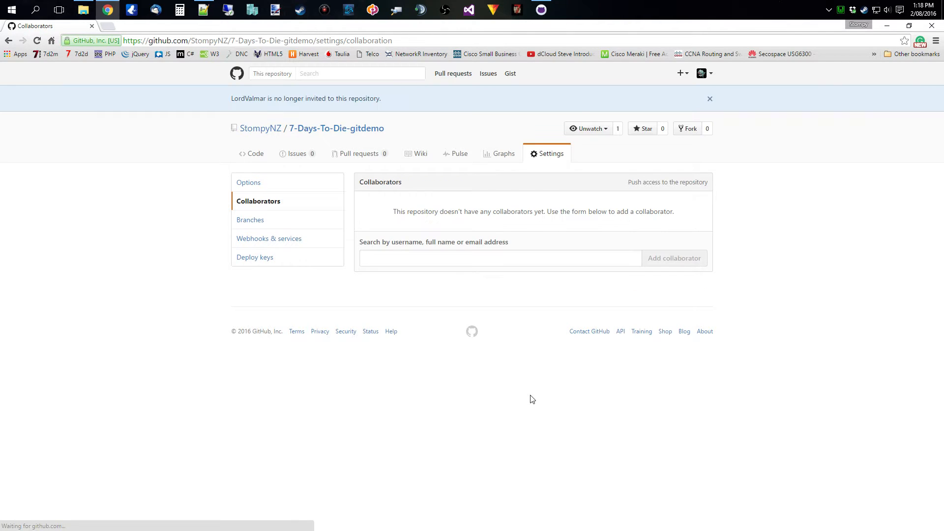
View the gitdemo repository's default and protected branch settings and return to its code page
left_click(252, 221)
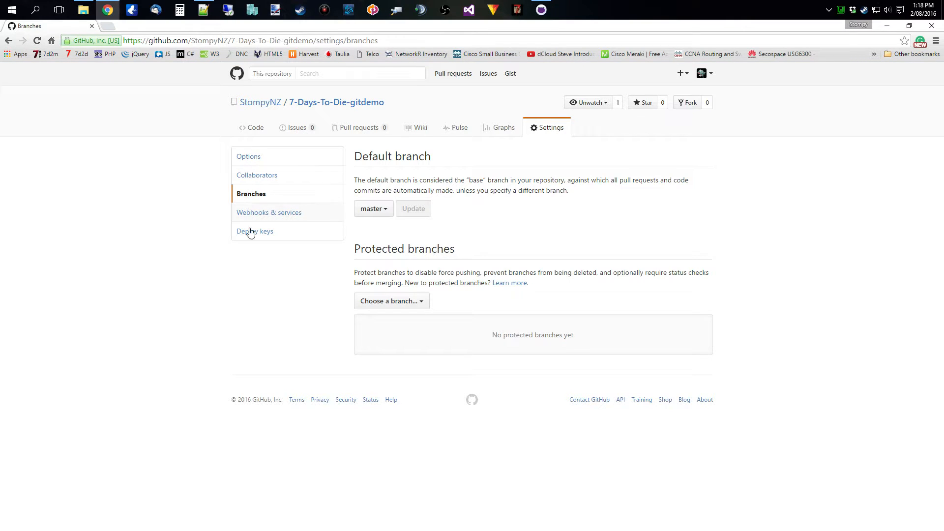
left_click(256, 131)
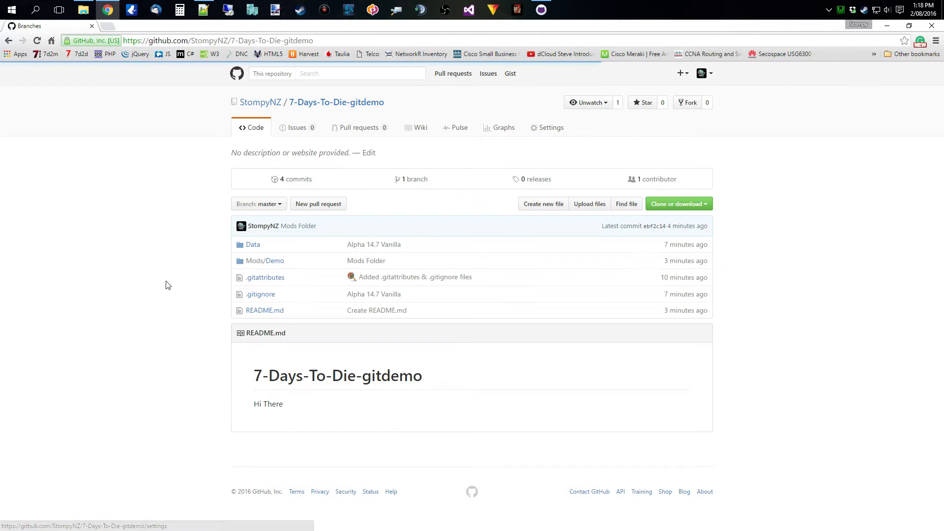
Open the 7-Days-To-Die-Medieval repository from the profile, view its collaborators and return to its code page
left_click(254, 102)
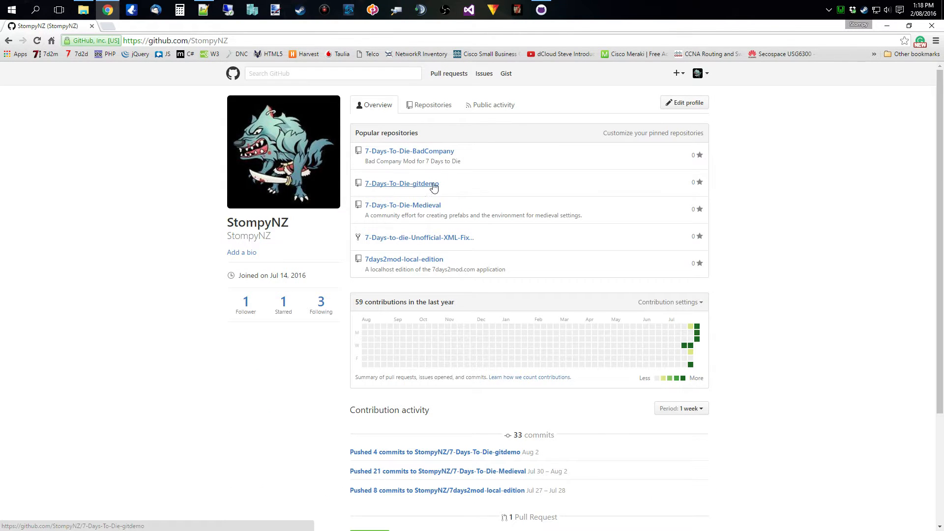
left_click(433, 205)
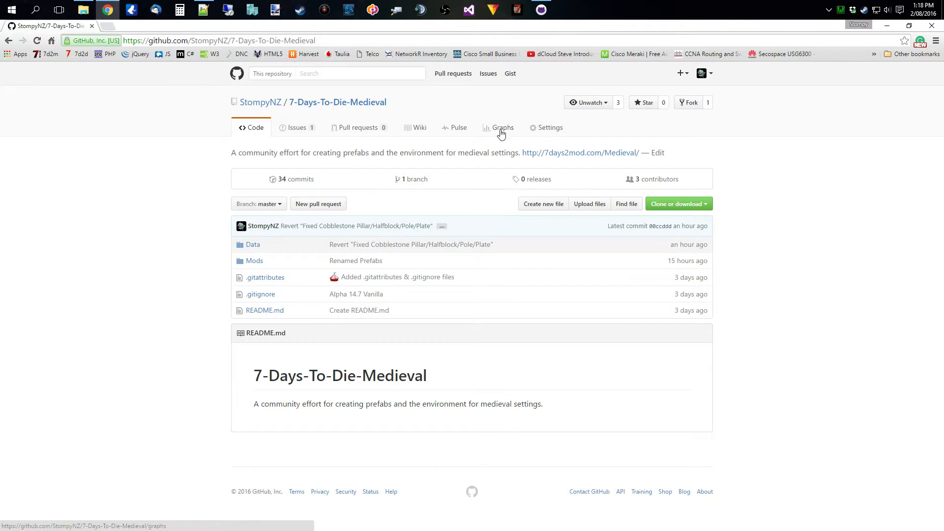
left_click(555, 129)
left_click(266, 176)
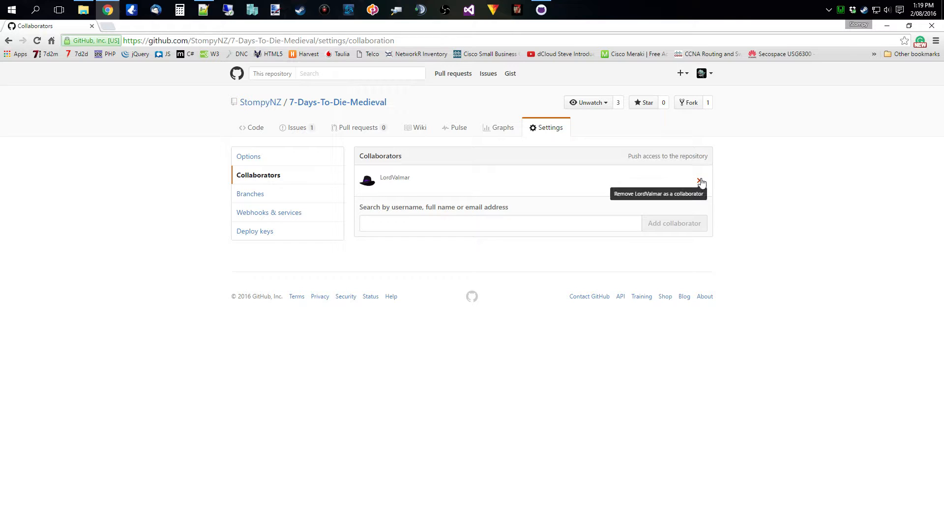
left_click(255, 128)
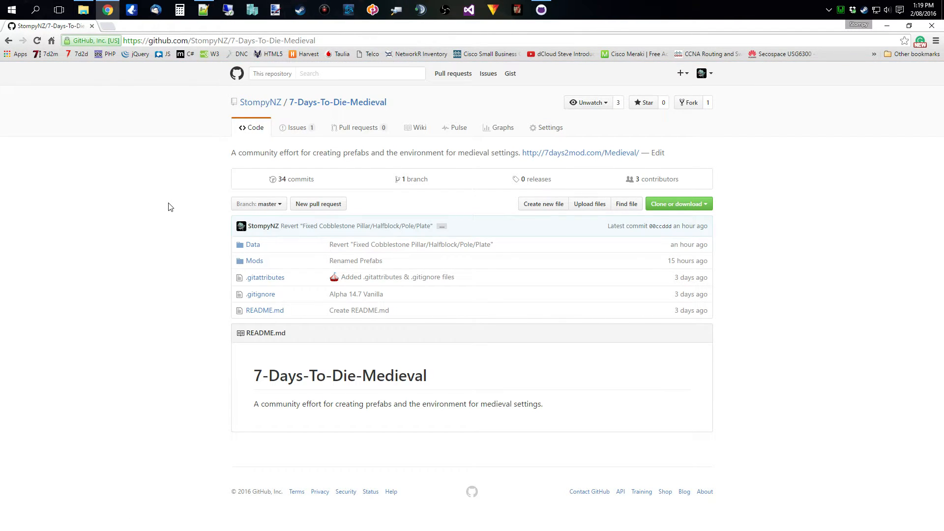
Check the .gitignore and Branches lines of the topic list in Notepad++ and return to the Medieval repository in Chrome
key("alt+Tab")
left_click(71, 126)
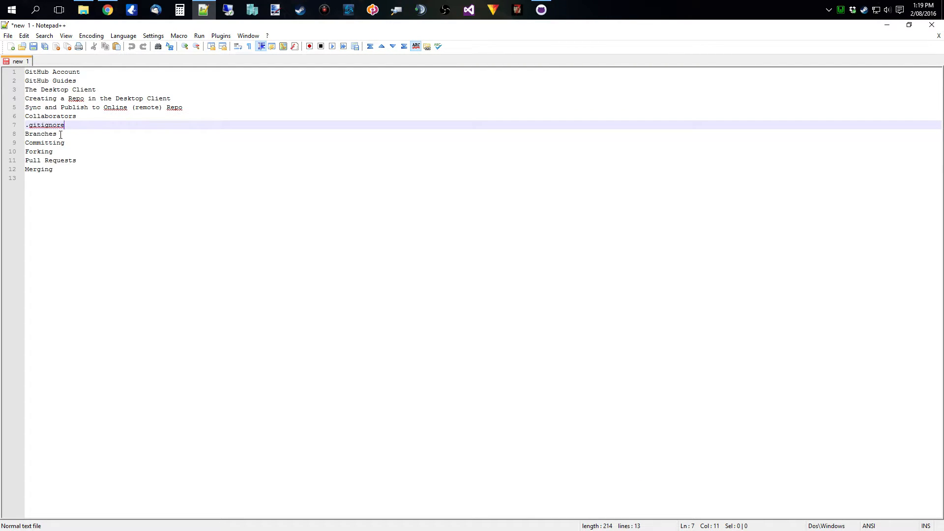
left_click(61, 134)
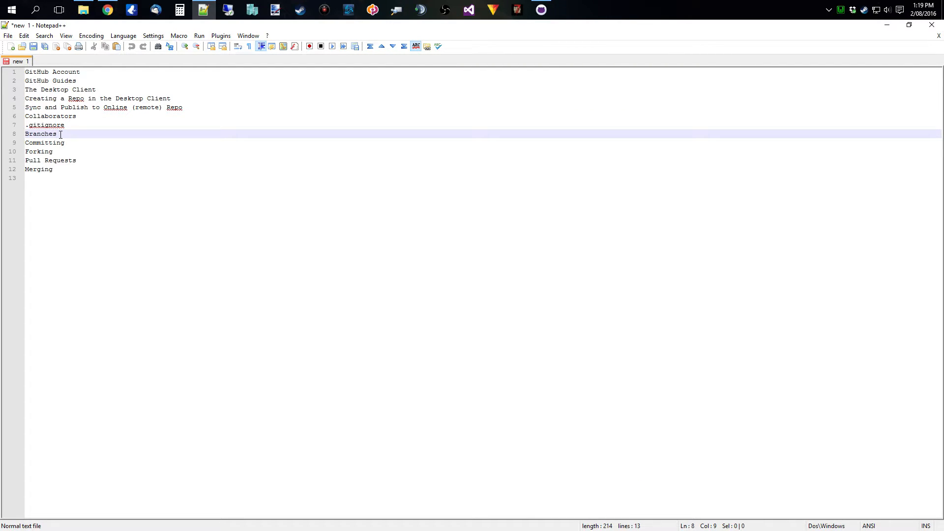
left_click(107, 11)
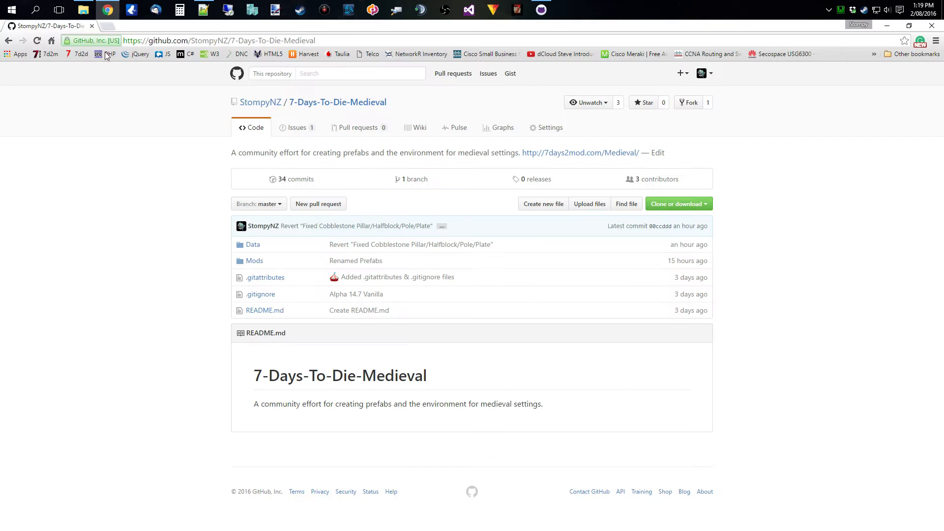
Check the Medieval repository's branch list, then view the ValmodOverhaul fork's commit history and local changes in GitHub Desktop
left_click(278, 206)
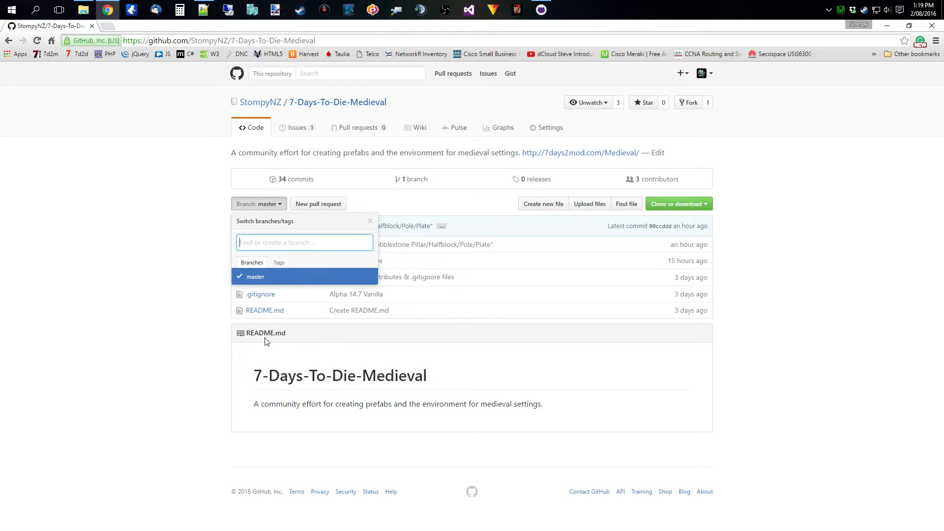
left_click(153, 213)
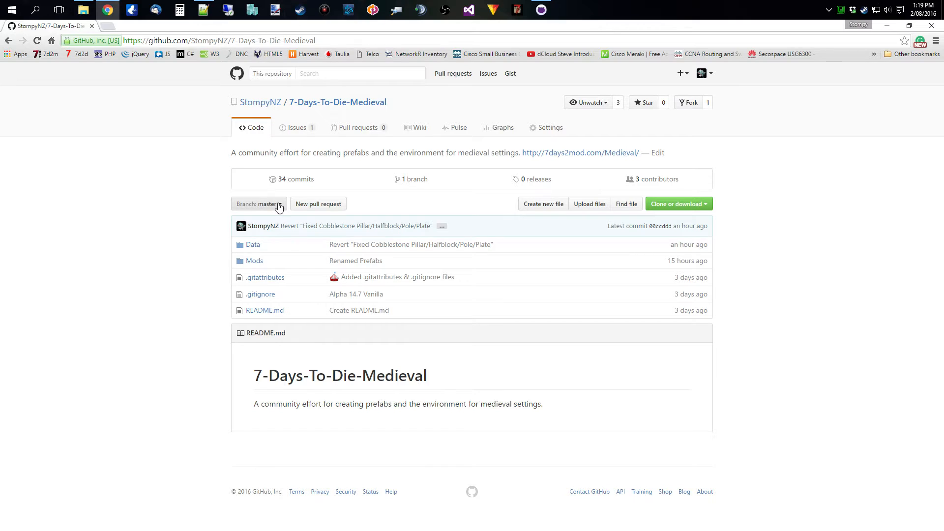
left_click(541, 9)
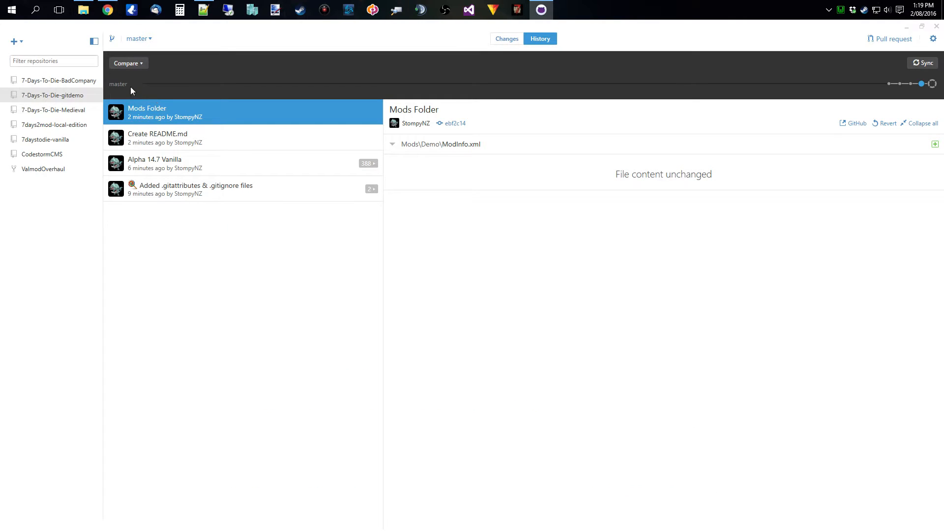
left_click(43, 172)
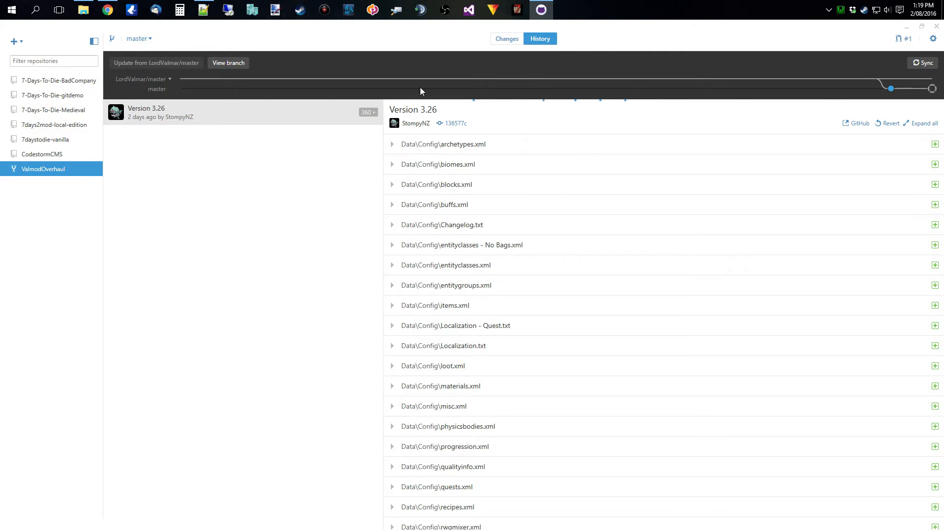
mouse_move(893, 90)
left_click(932, 89)
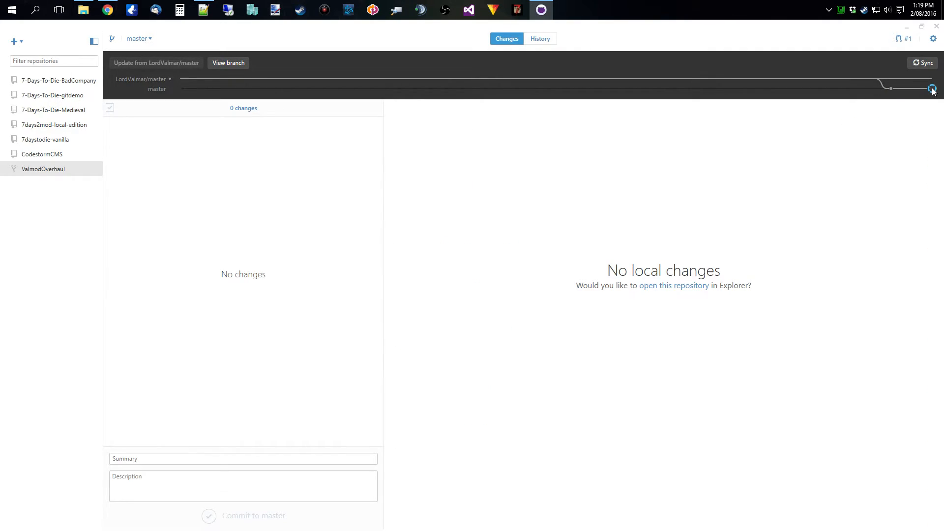
Switch back to Chrome and open the original ValmodOverhaul repository from its owner's profile via the GitHub dashboard
left_click(108, 10)
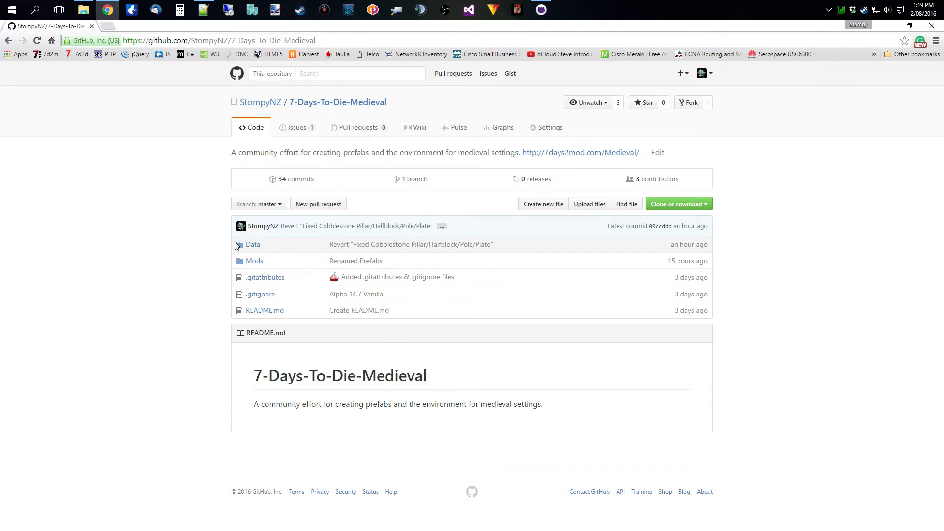
left_click(261, 103)
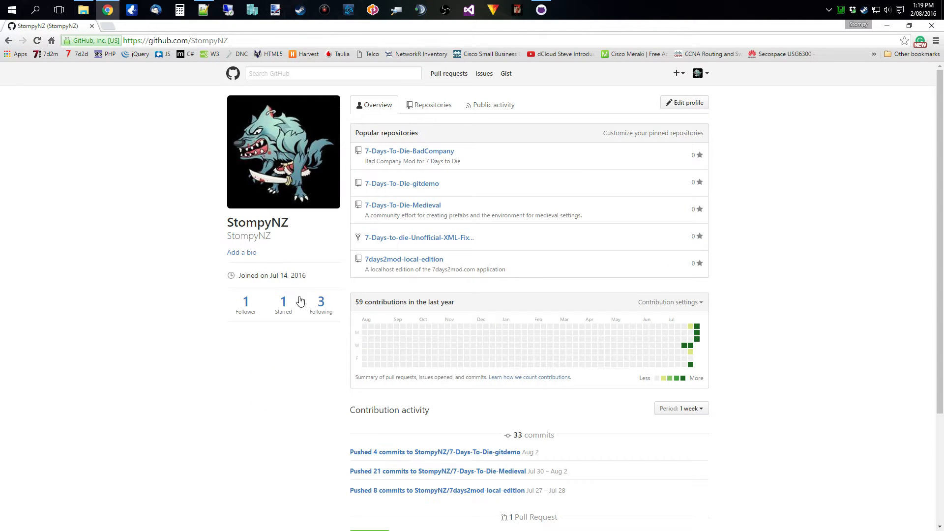
left_click(233, 74)
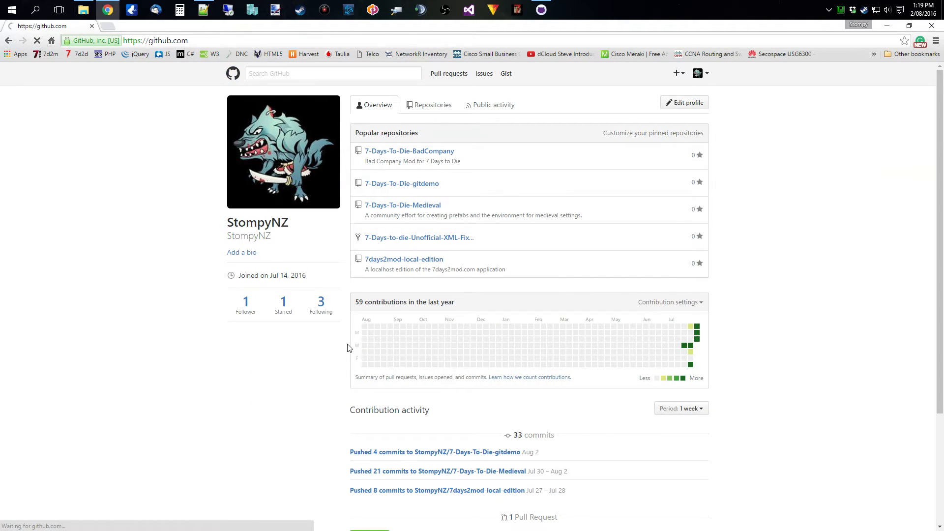
left_click(266, 267)
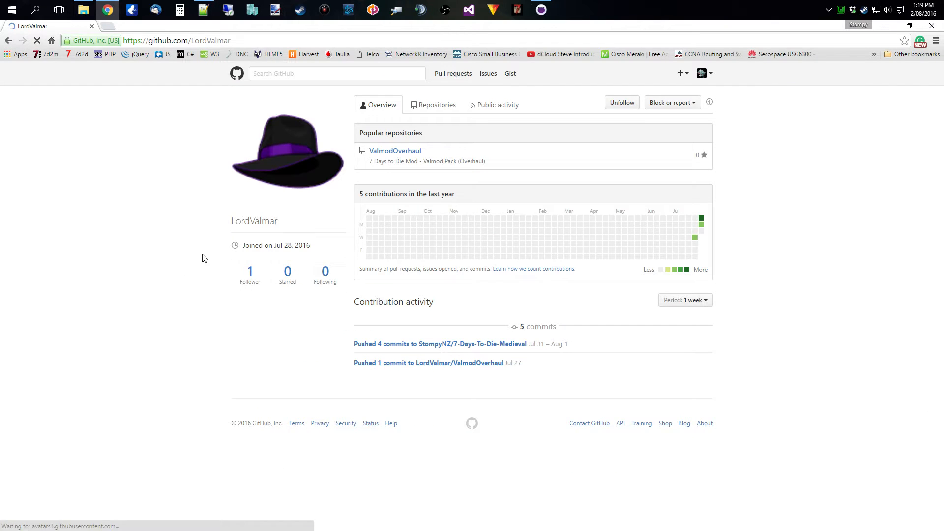
left_click(401, 154)
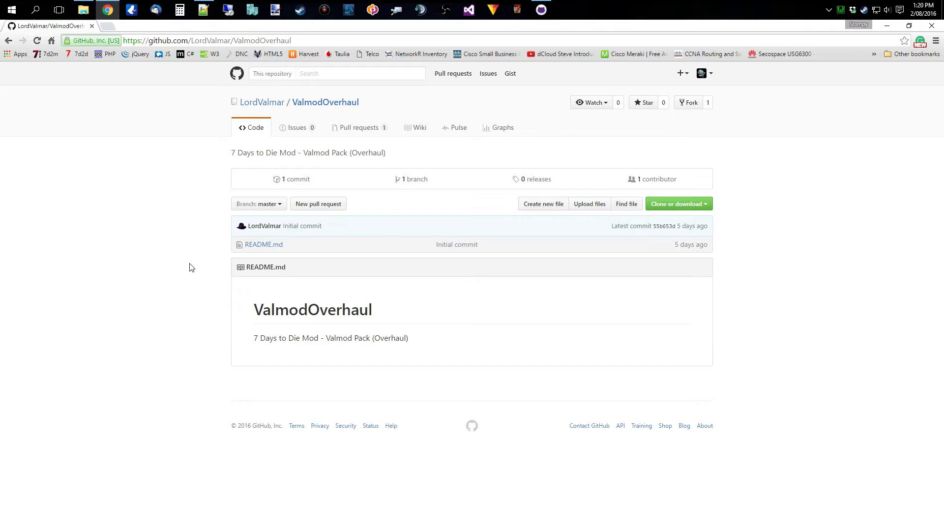
Open the GitHub dashboard in a new browser tab and view the forked ValmodOverhaul repository there
right_click(237, 73)
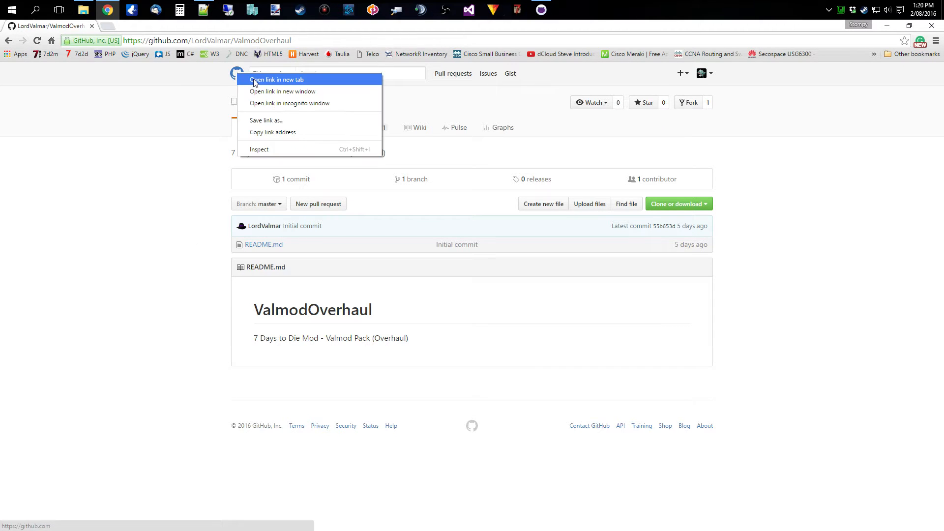
left_click(265, 80)
left_click(134, 25)
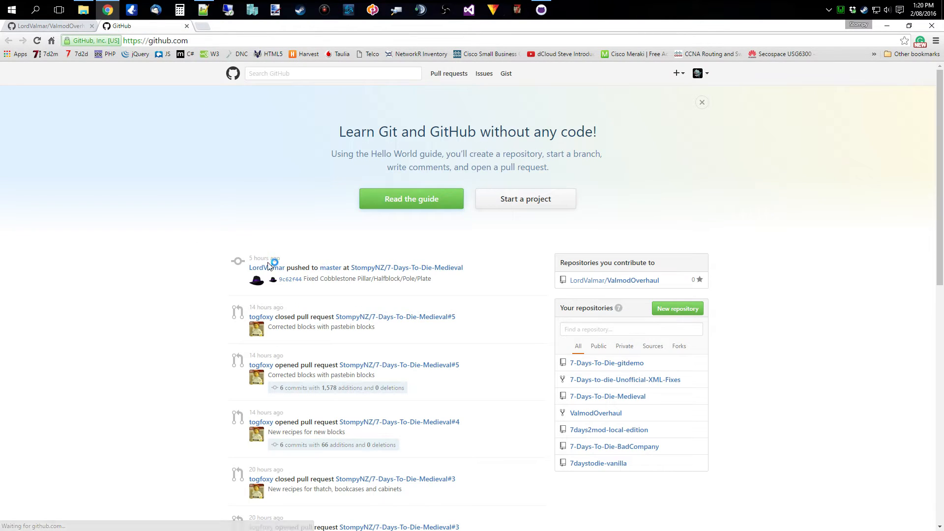
left_click(605, 414)
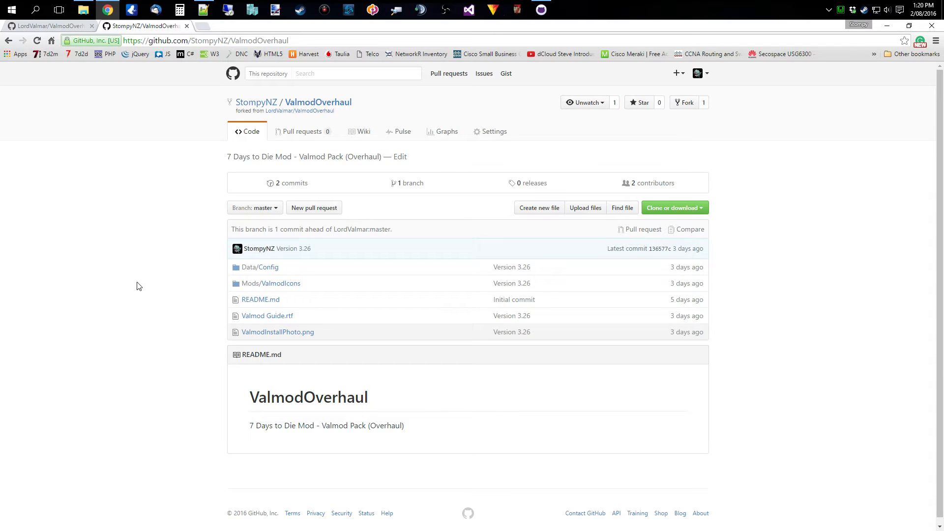
Return to the original ValmodOverhaul repository and review its open pull request, Version 3.26
left_click(49, 27)
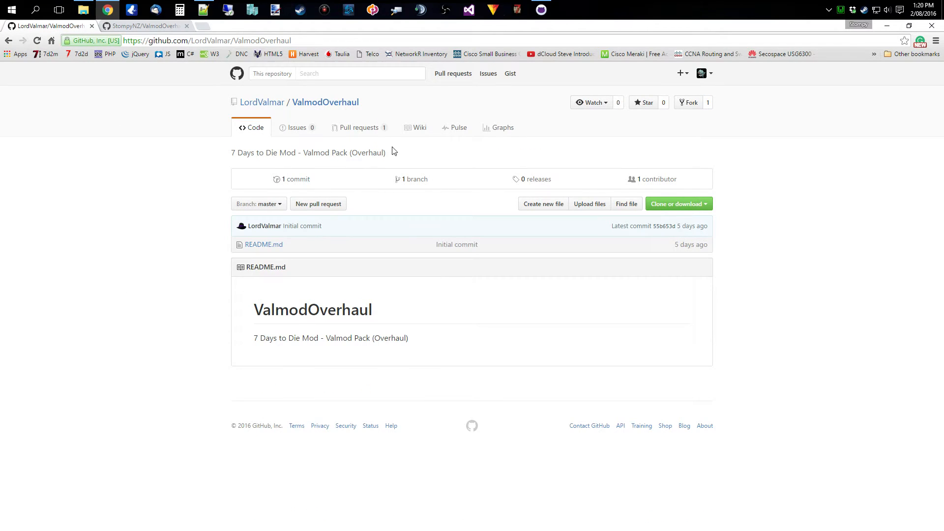
left_click(362, 129)
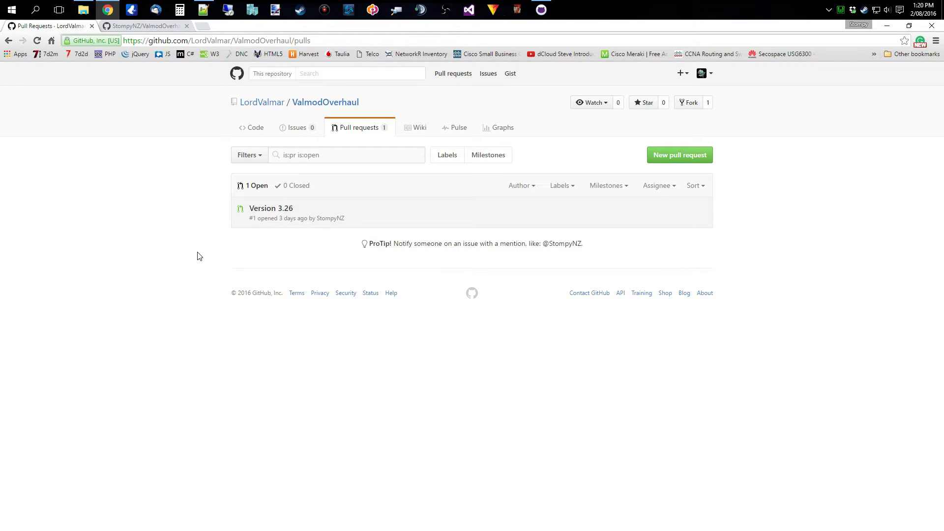
left_click(272, 209)
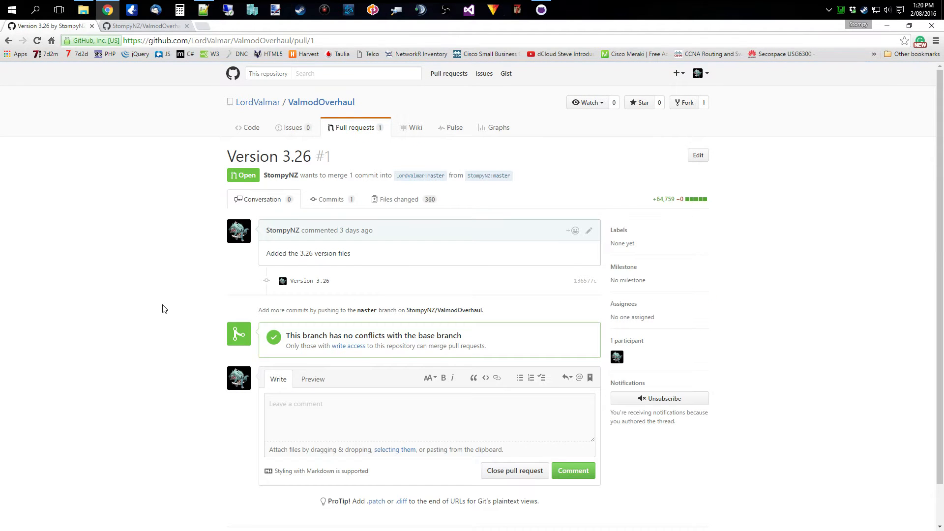
scroll(165, 308, "down", 1)
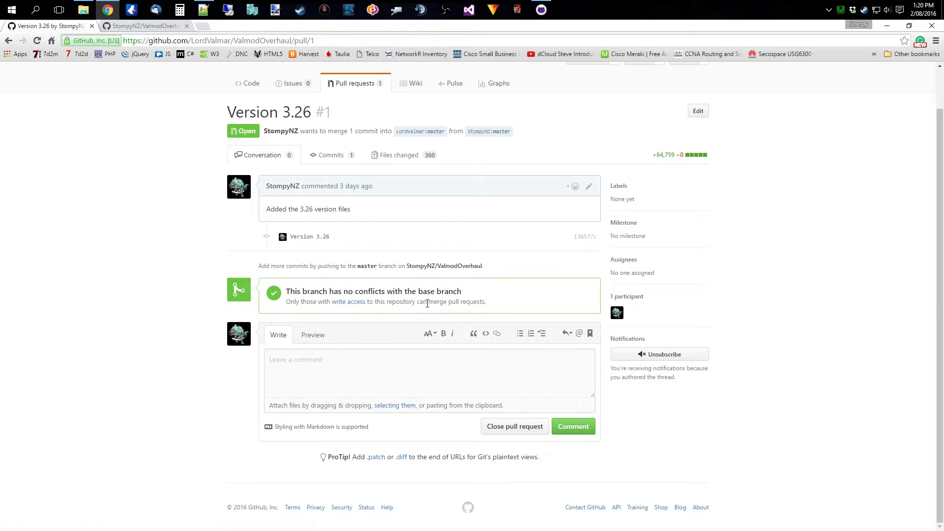
scroll(176, 147, "up", 1)
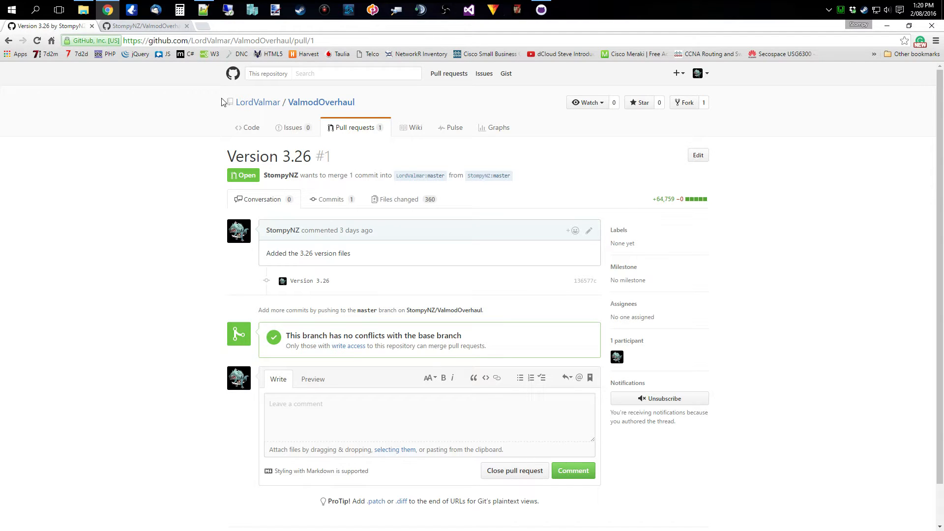
Search GitHub users for the XML fixes author's username and open their 7-Days-to-die-Unofficial-XML-Fixes repository
left_click(339, 72)
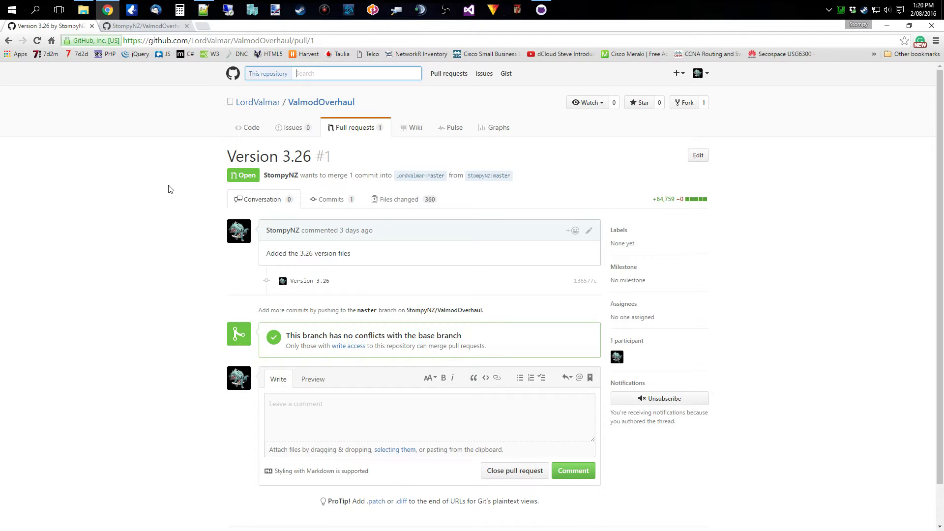
left_click(233, 74)
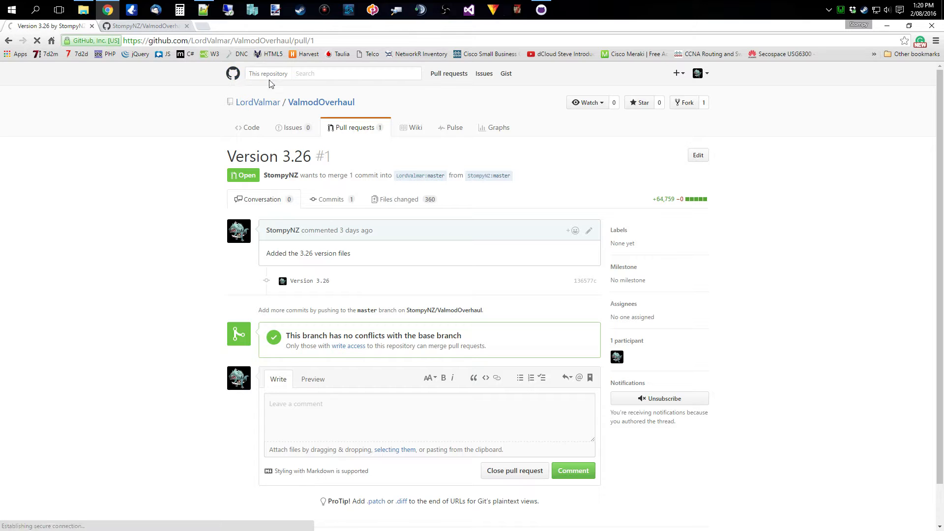
left_click(305, 74)
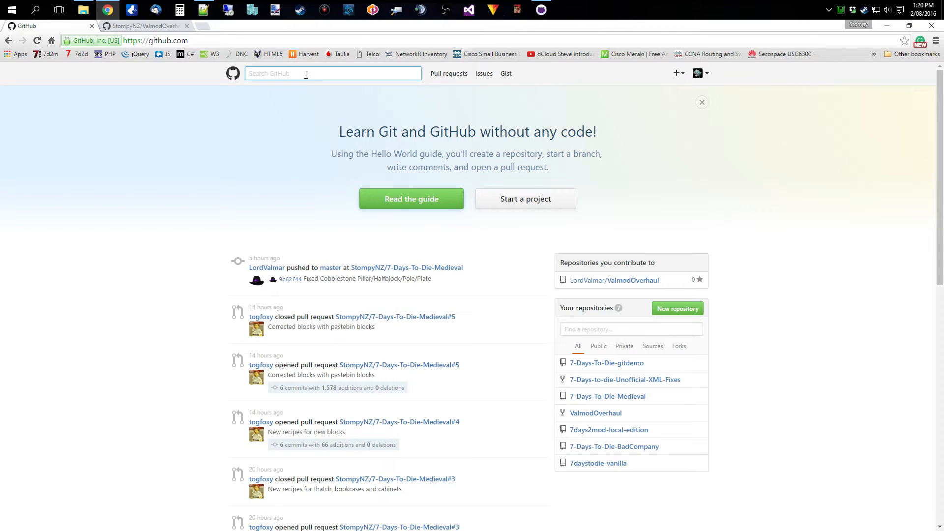
type("clockworkoran")
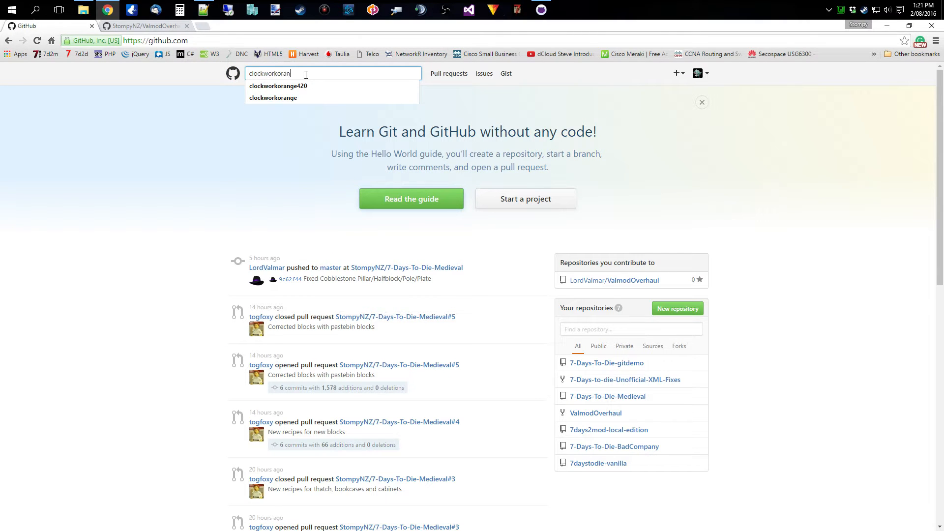
type("ge420")
key("Return")
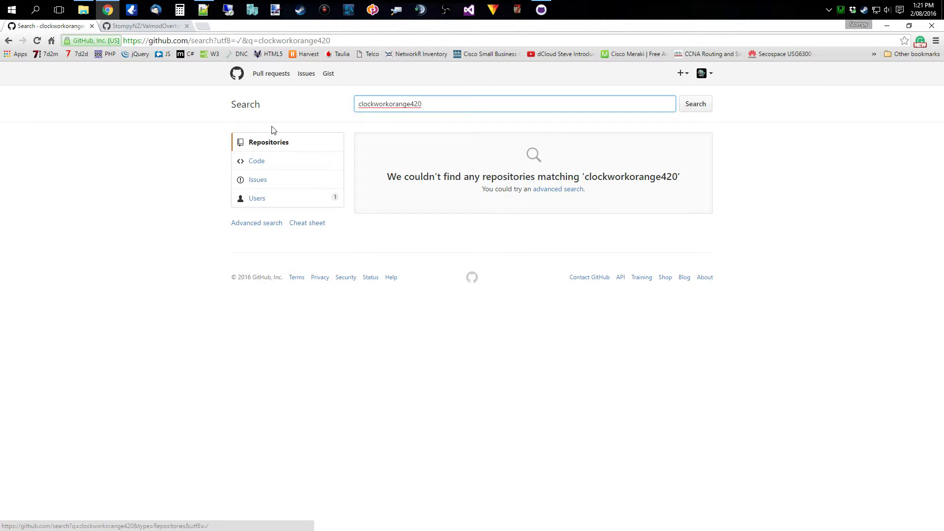
left_click(257, 198)
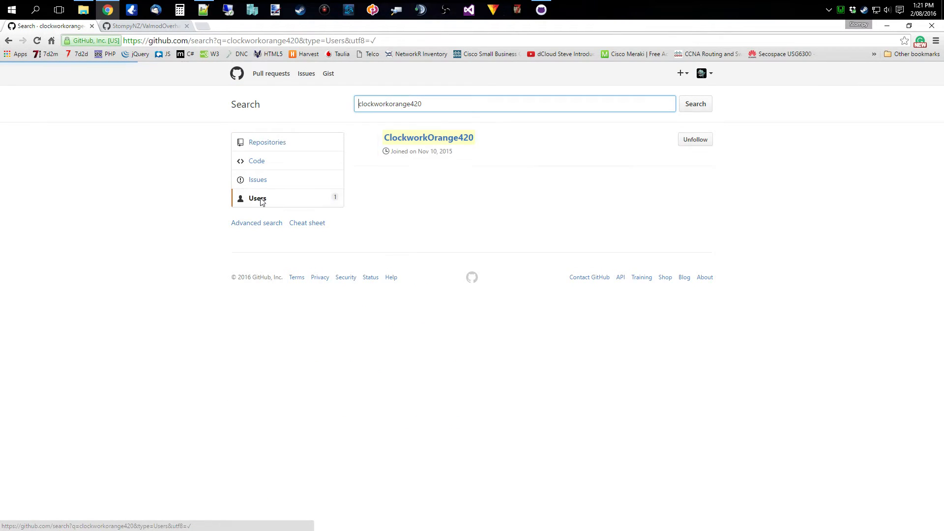
left_click(428, 142)
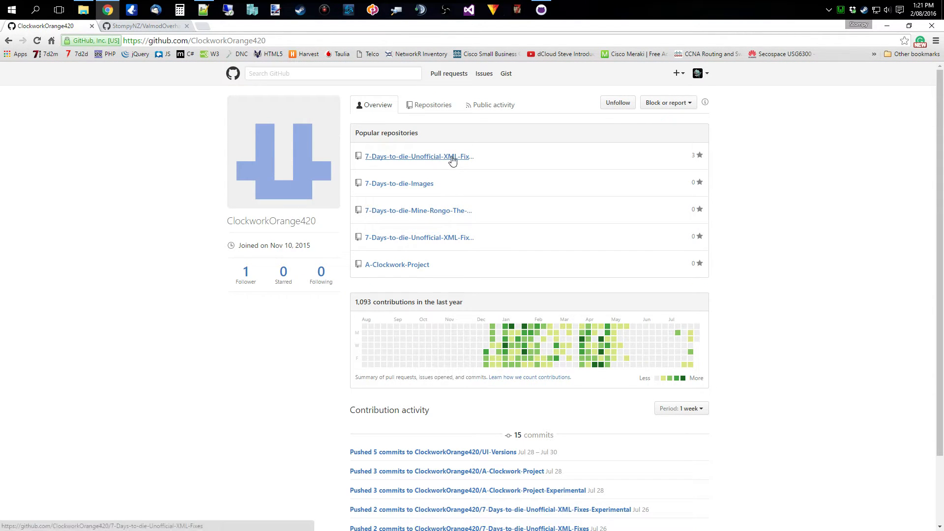
left_click(437, 156)
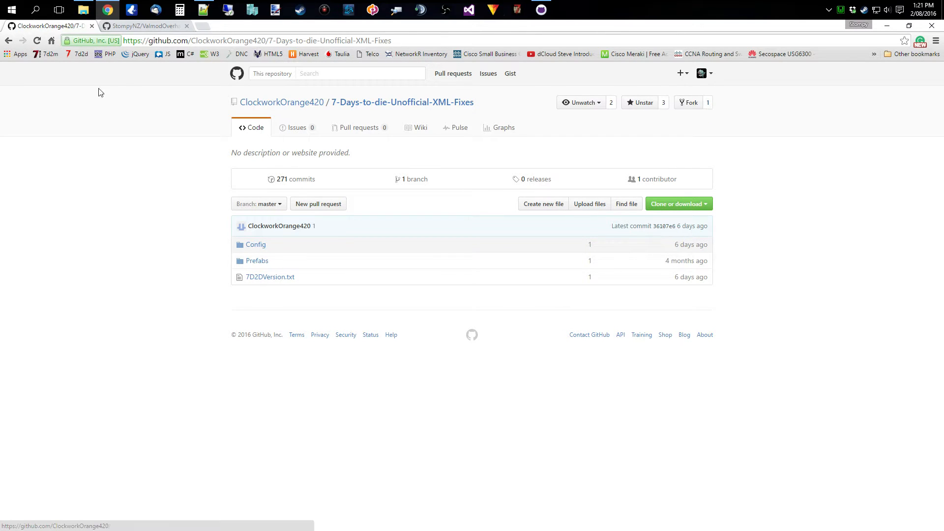
Open the forked 7-Days-to-die-Unofficial-XML-Fixes repository from the own profile in the other browser tab
left_click(148, 27)
left_click(254, 103)
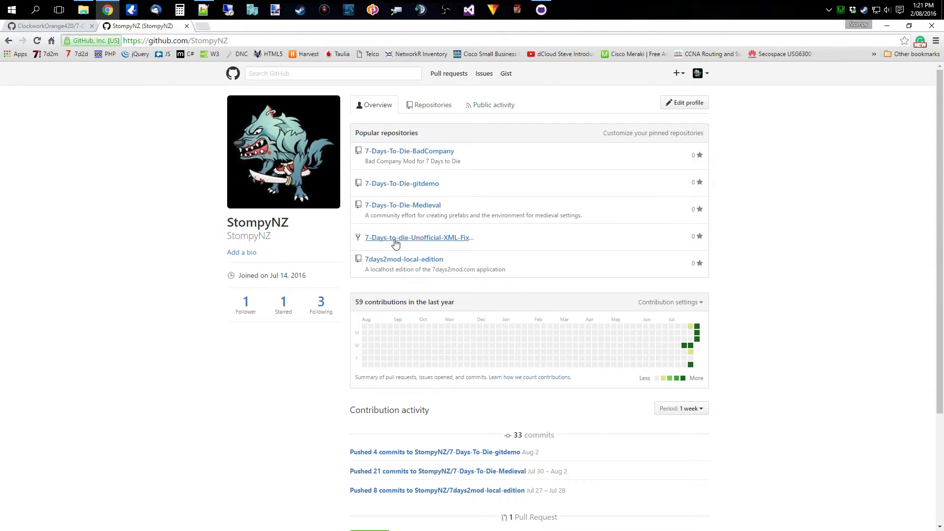
left_click(401, 241)
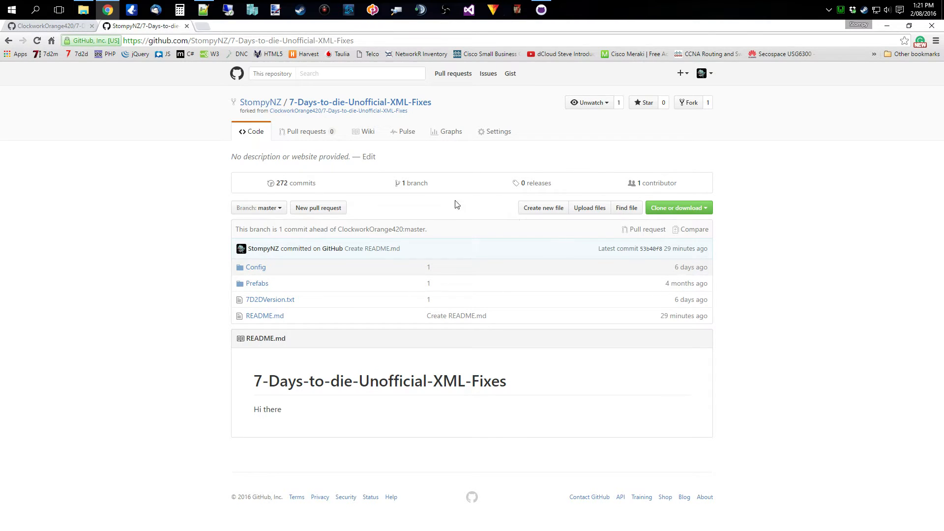
Delete the forked repository from its settings, confirming with the name 7-Days-to-die-Unofficial-XML-Fixes
left_click(497, 132)
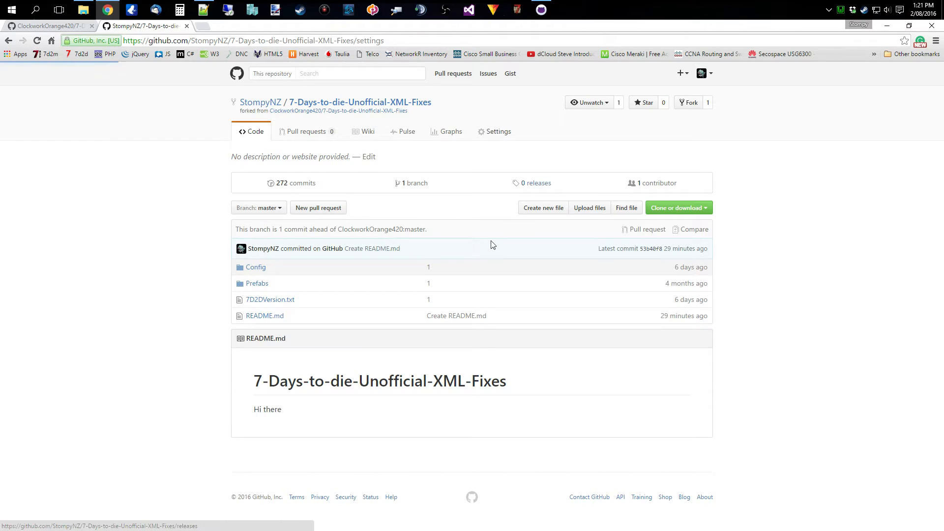
scroll(536, 415, "down", 7)
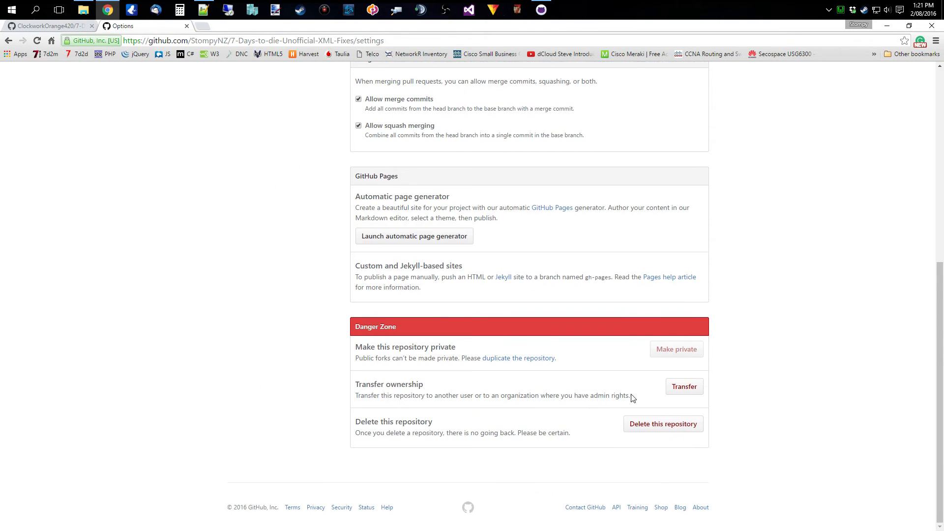
left_click(671, 422)
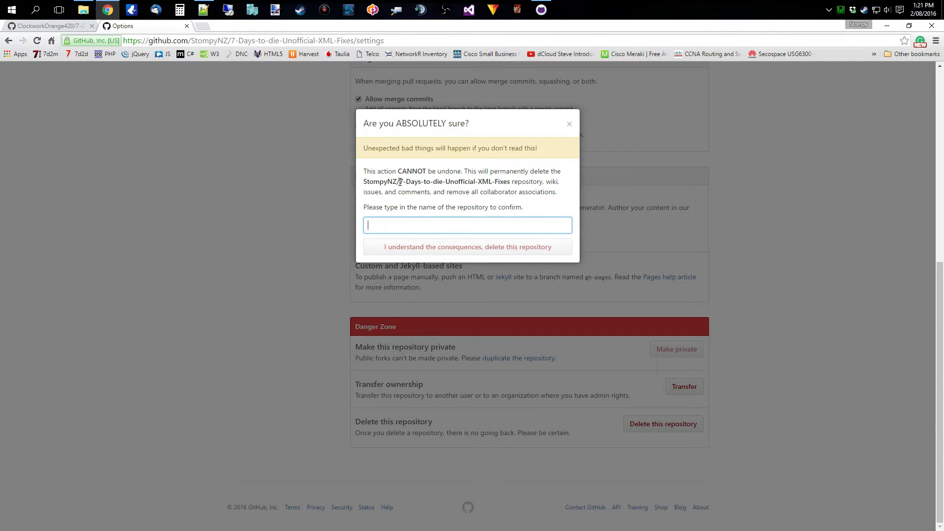
left_click_drag(400, 182, 510, 180)
key("ctrl+c")
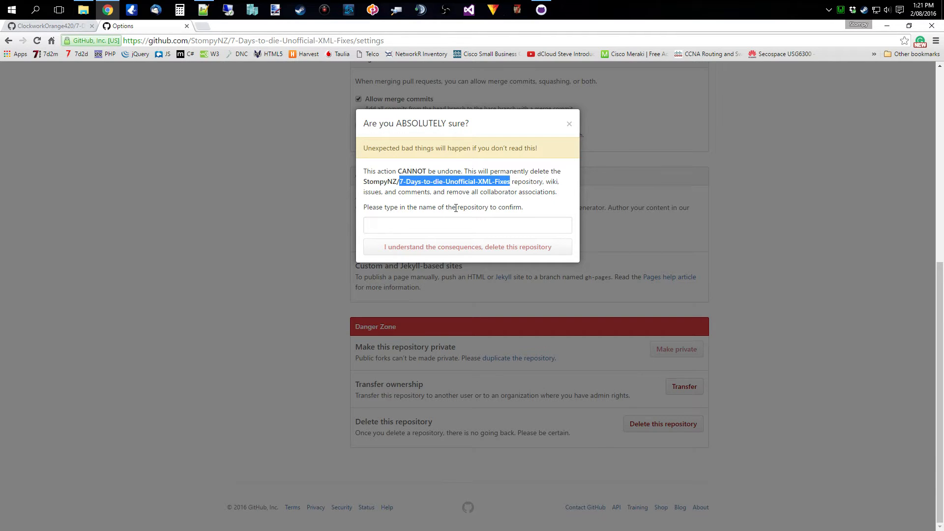
left_click(453, 225)
key("ctrl+v")
left_click(448, 247)
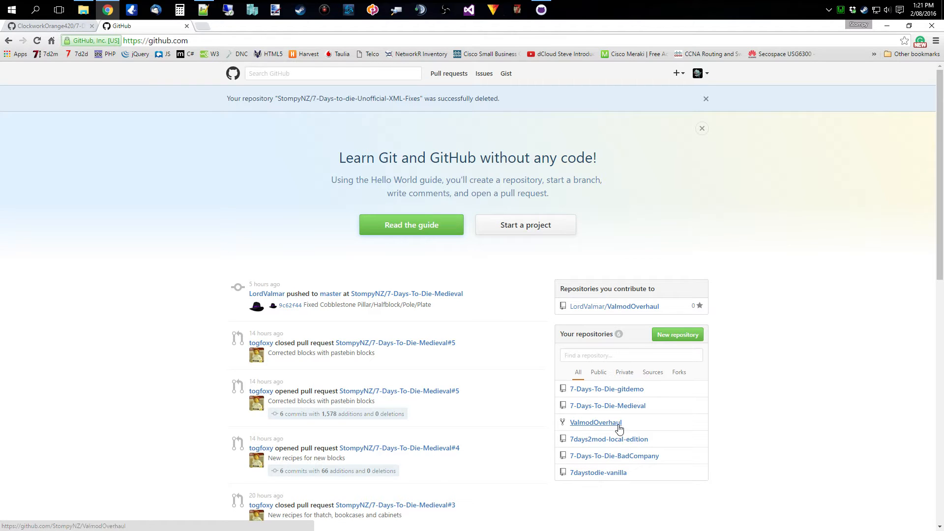
Return to the original 7-Days-to-die-Unofficial-XML-Fixes repository and reload its page to refresh the fork count
left_click(52, 26)
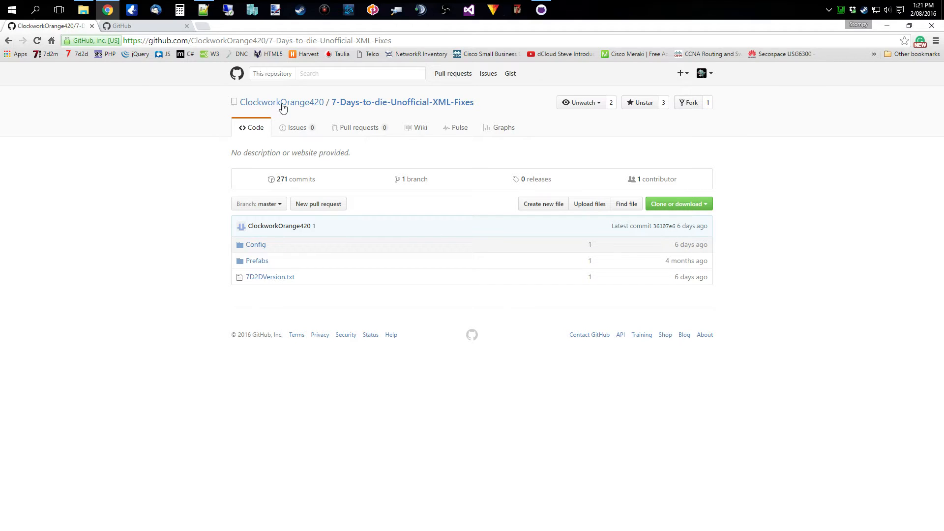
left_click(37, 40)
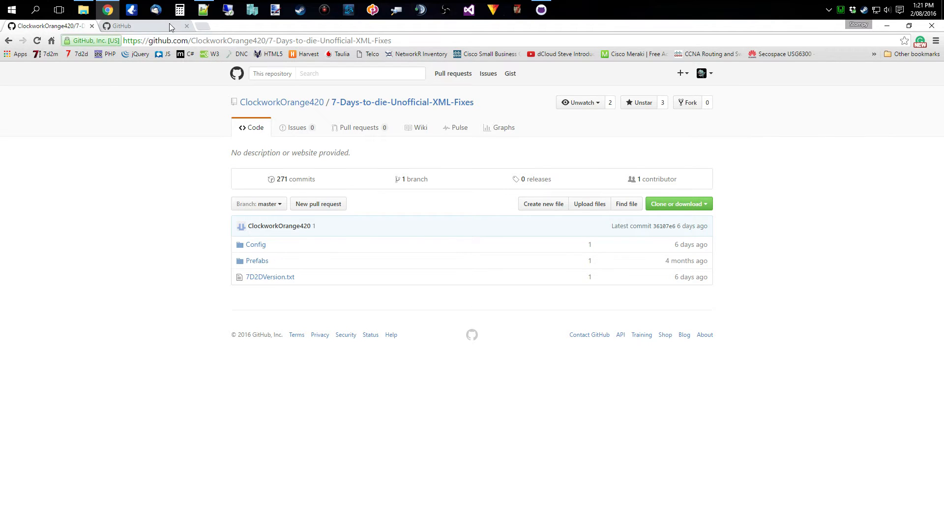
Check the clone and download options of the original 7-Days-to-die-Unofficial-XML-Fixes repository and fork it to the own account
left_click(708, 204)
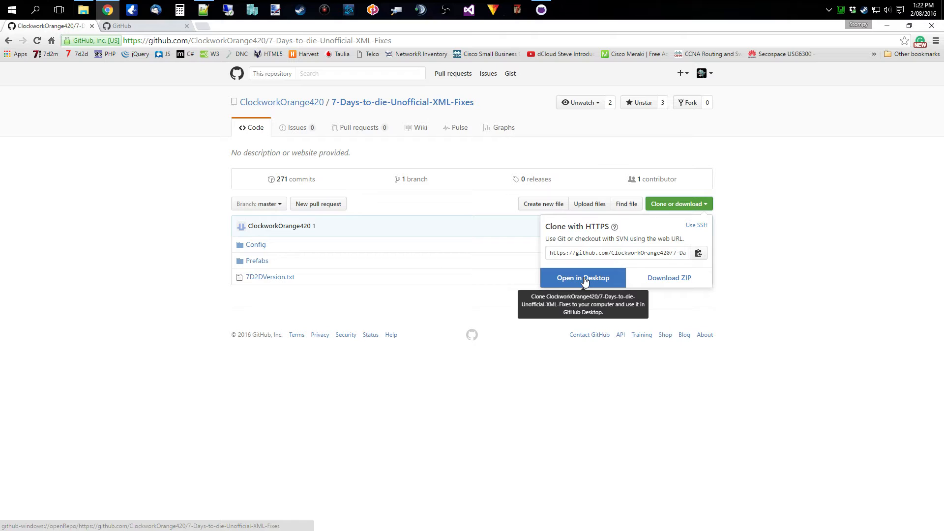
left_click(703, 143)
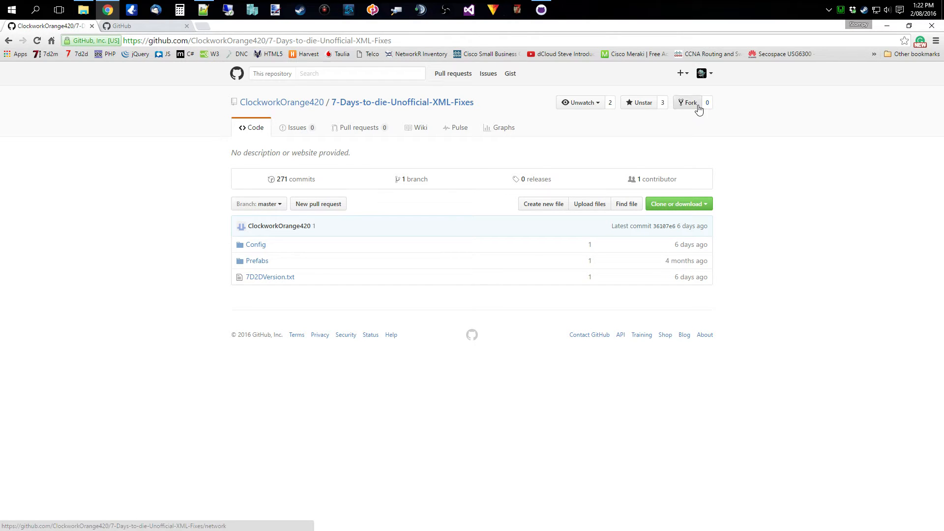
left_click(697, 105)
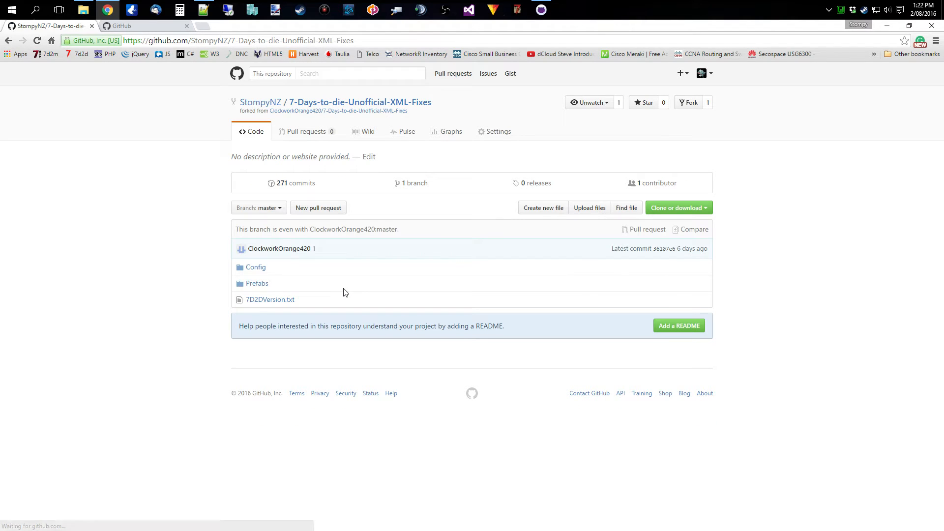
Start a README.md in the fork and add two new lines below its heading
left_click(663, 329)
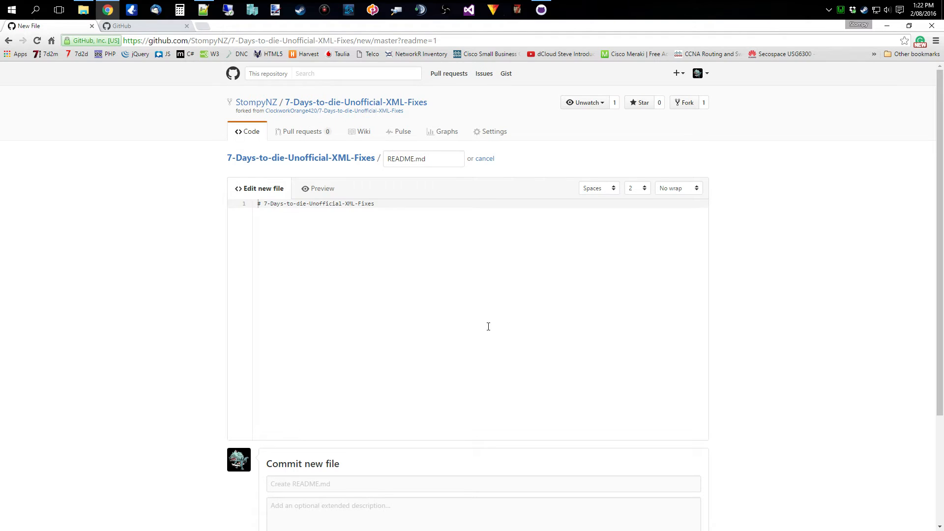
key("Return")
key("Return")
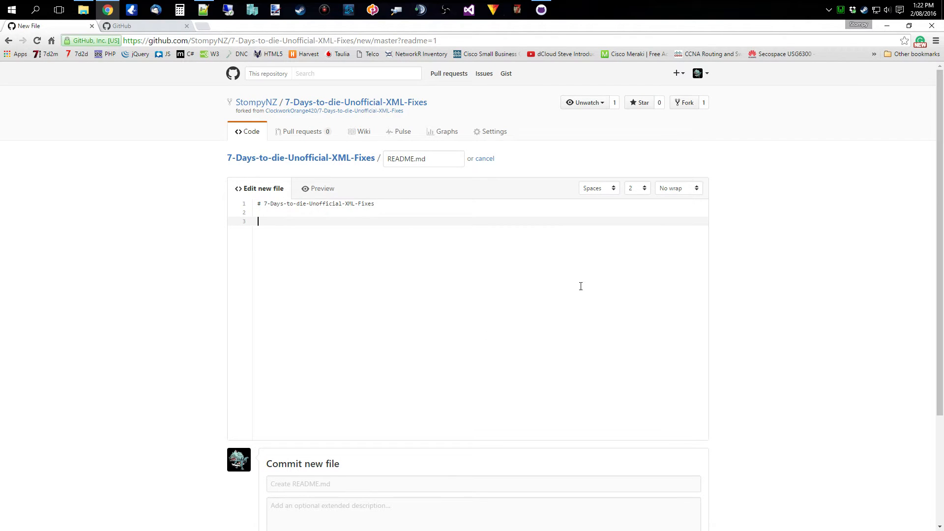
left_click(156, 27)
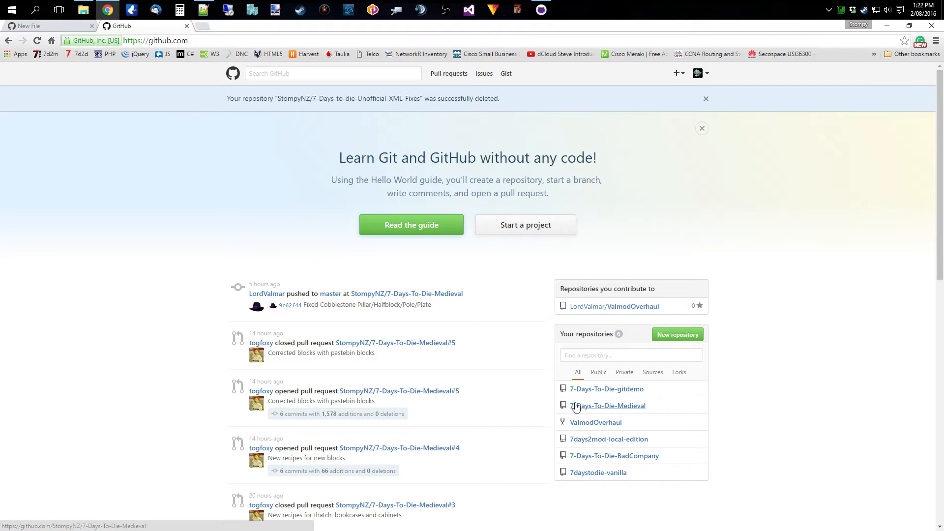
left_click(61, 27)
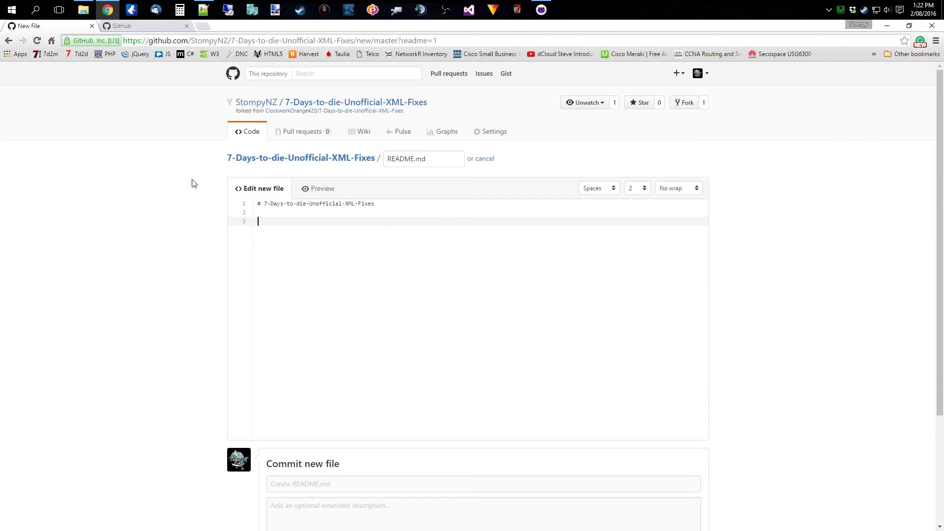
Open the original repository in a separate browser tab and copy the version number from 7D2DVersion.txt
middle_click(292, 112)
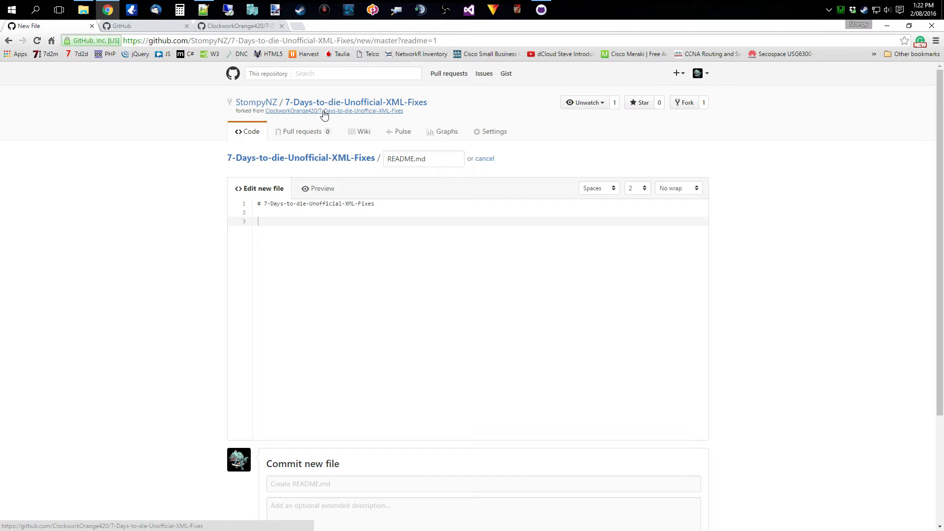
left_click(209, 25)
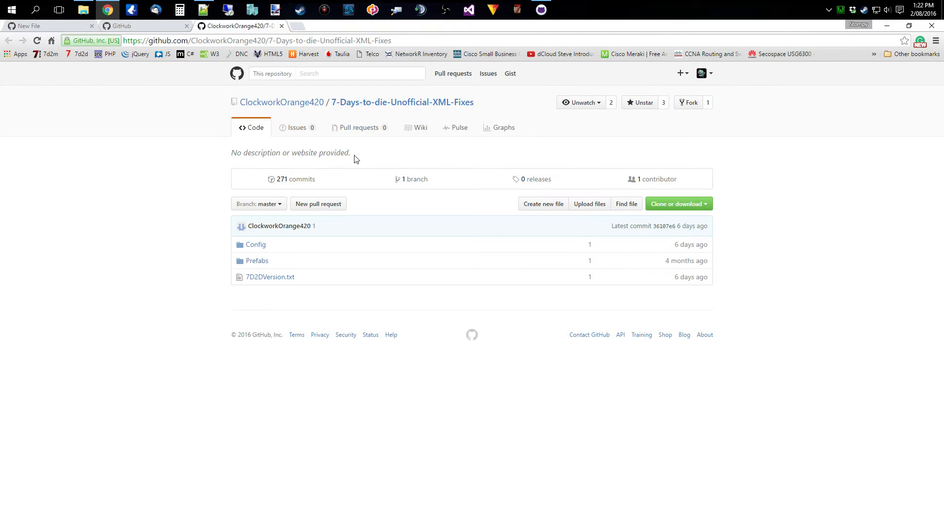
left_click(288, 277)
left_click_drag(278, 257, 260, 259)
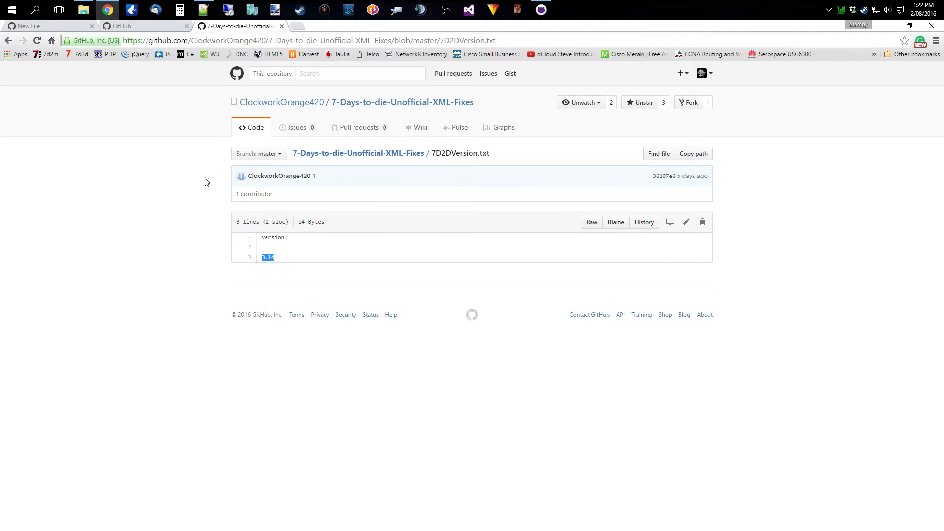
Add the line "Version 3.14" below the heading in the fork's new README.md
left_click(60, 27)
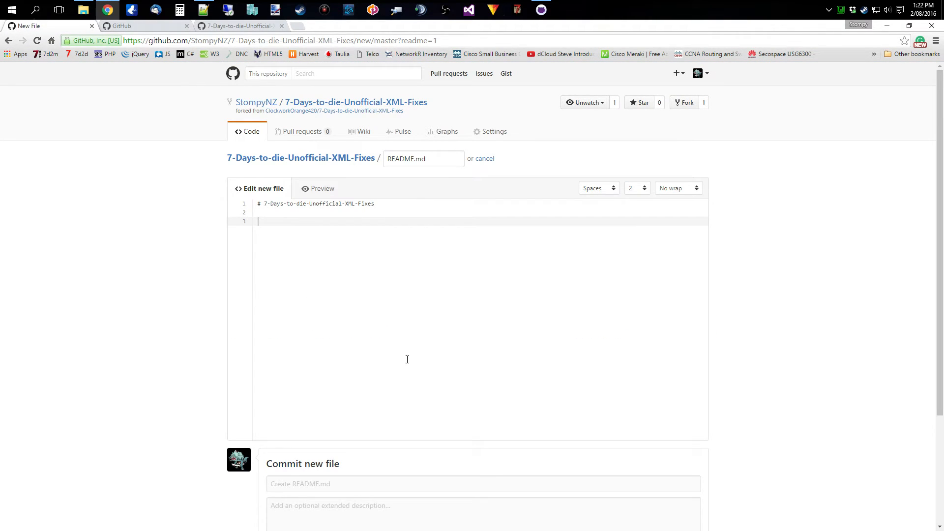
right_click(294, 224)
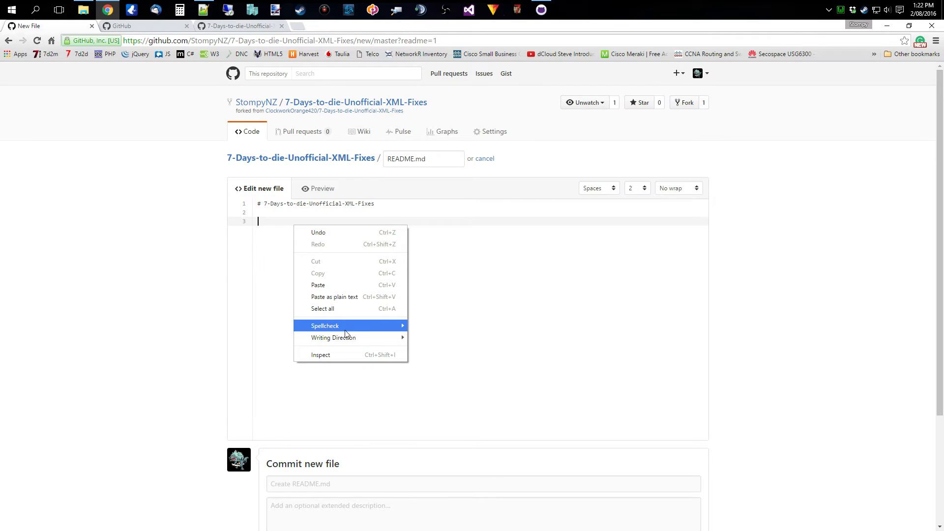
left_click(278, 268)
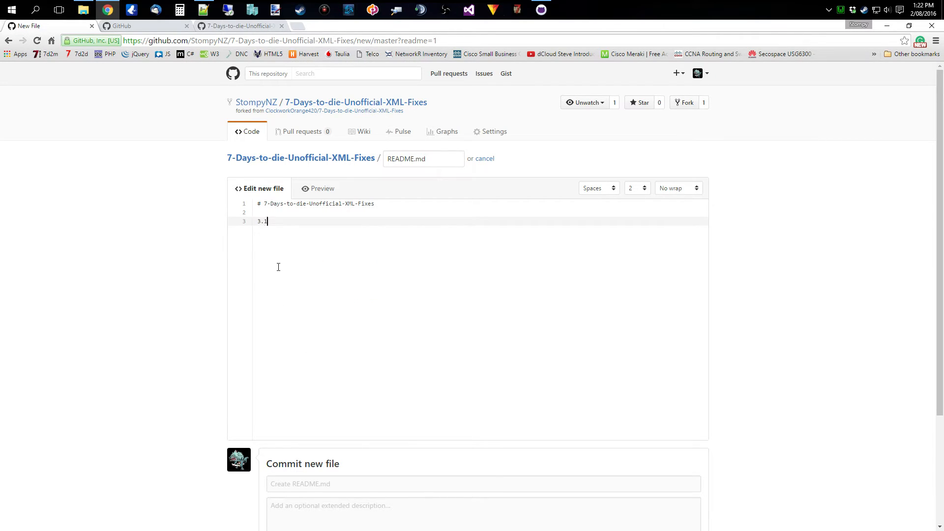
key("Home")
type("Version")
Commit the new README.md directly to the fork's master branch with the default commit message
scroll(205, 381, "down", 3)
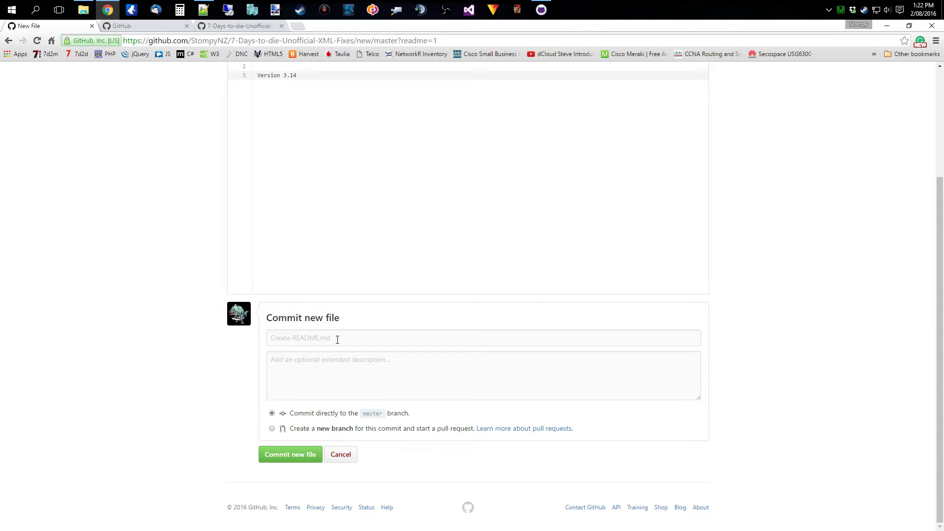
scroll(195, 408, "up", 3)
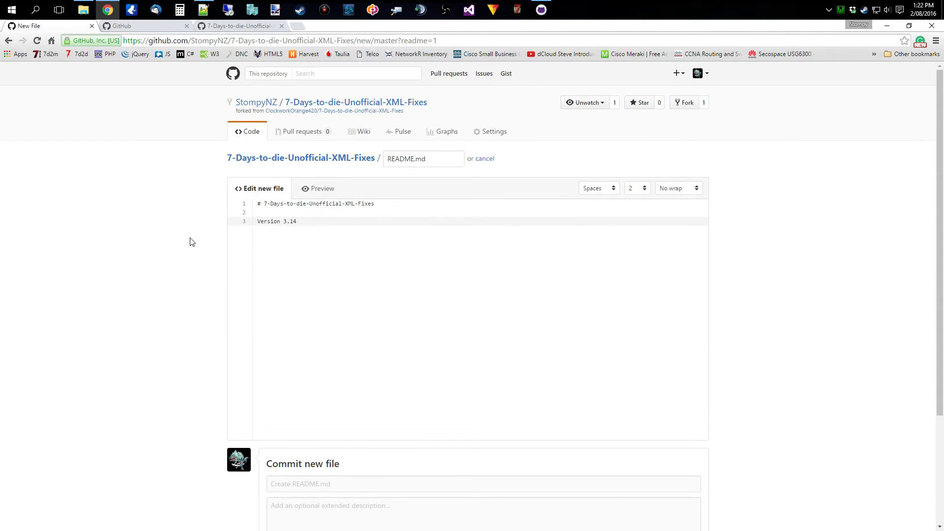
scroll(194, 246, "down", 3)
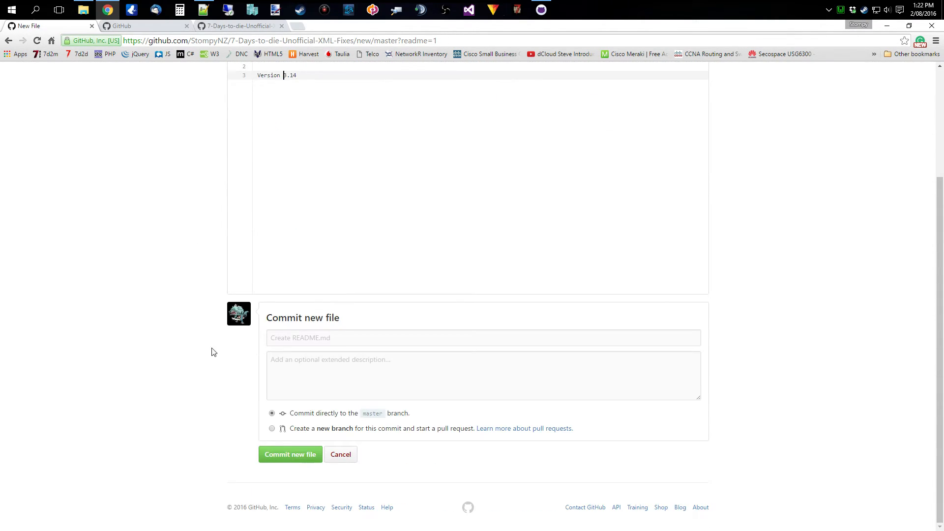
left_click(297, 455)
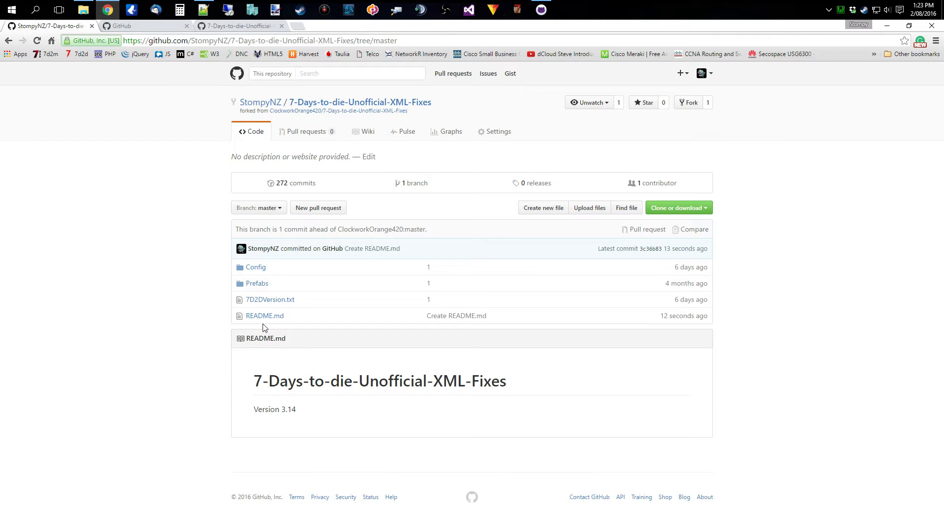
Compare the original repository's file list with that of the fork
left_click(230, 26)
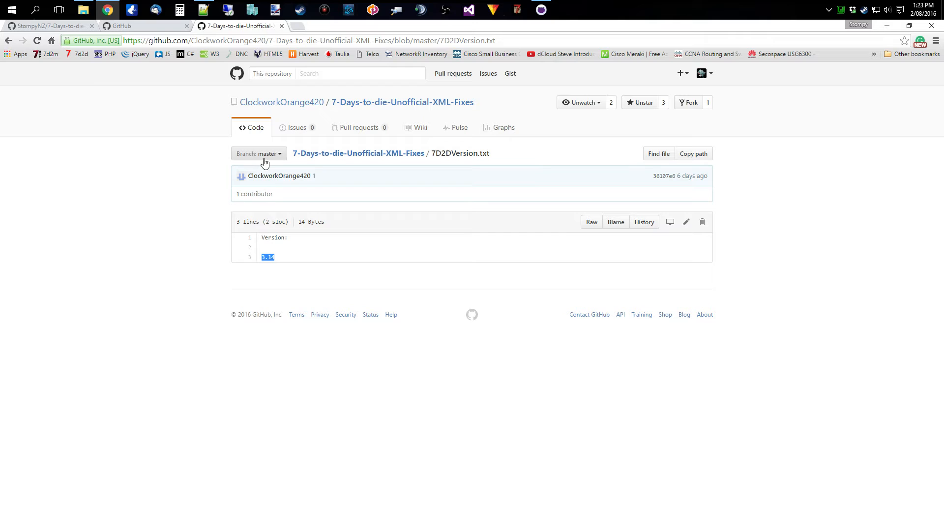
left_click(255, 129)
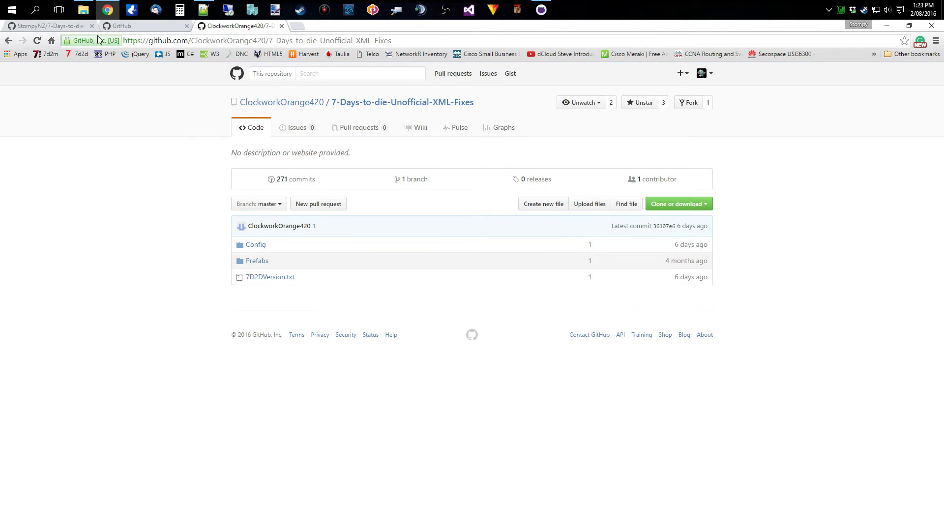
left_click(63, 28)
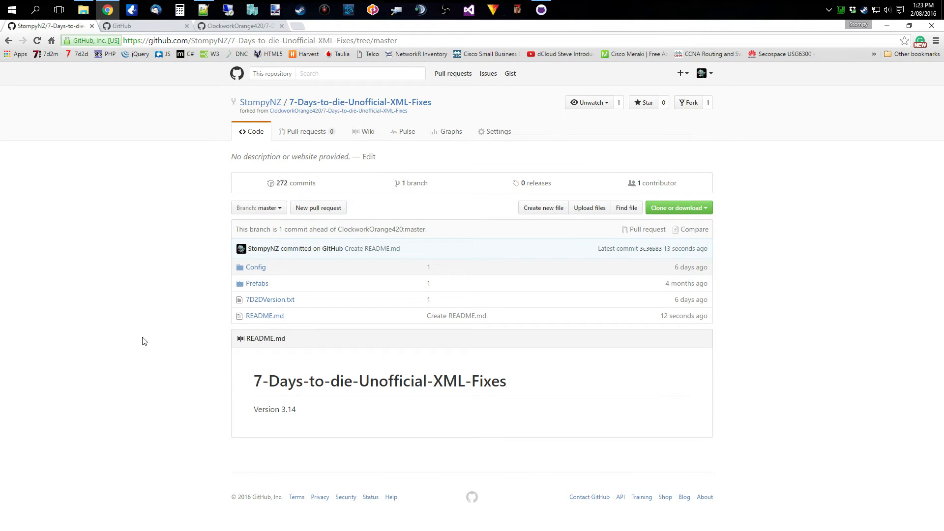
Begin a pull request from the fork's master to the original repository's master and review the README.md changes in it
left_click(317, 208)
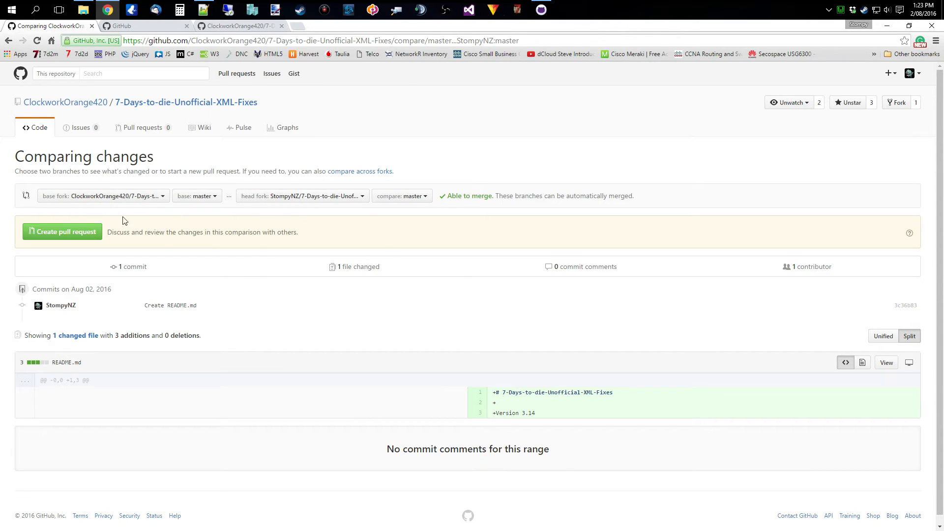
left_click_drag(452, 196, 490, 198)
left_click(303, 453)
left_click(82, 234)
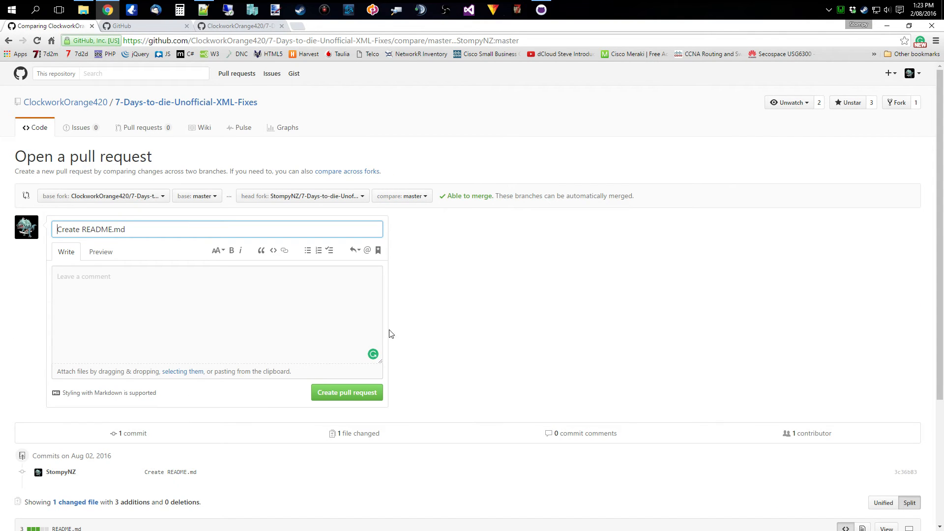
scroll(465, 320, "down", 3)
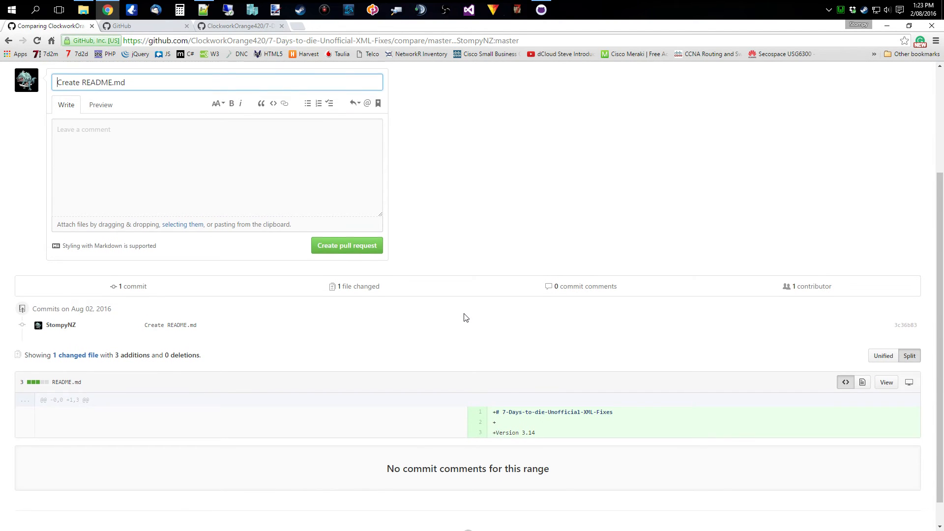
scroll(466, 319, "up", 3)
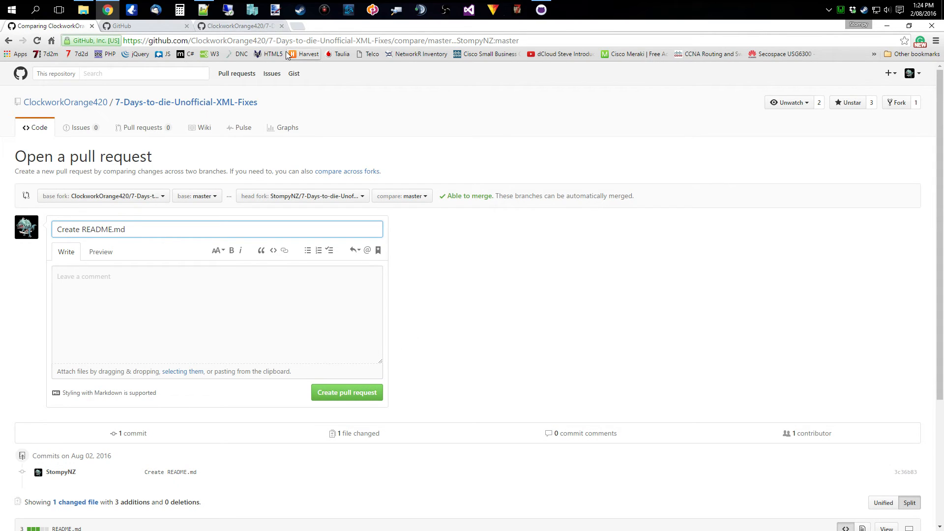
left_click(223, 27)
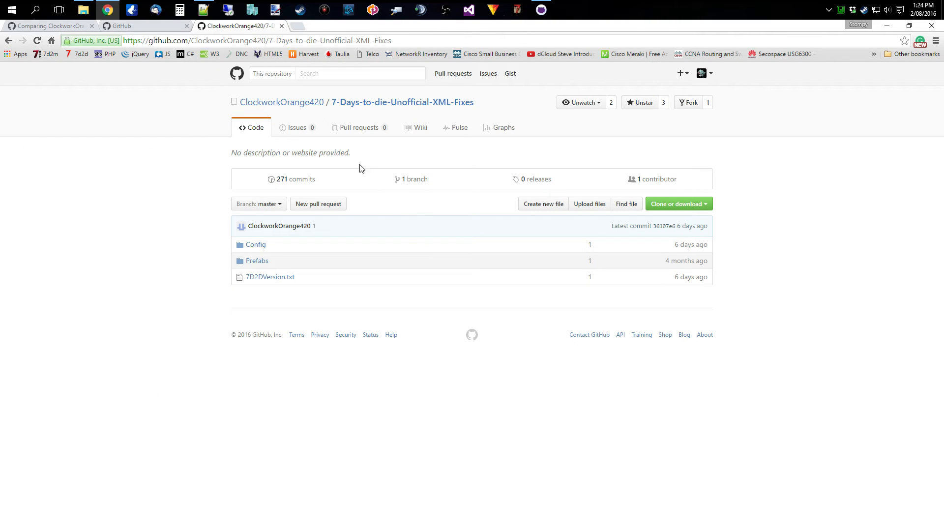
left_click(75, 27)
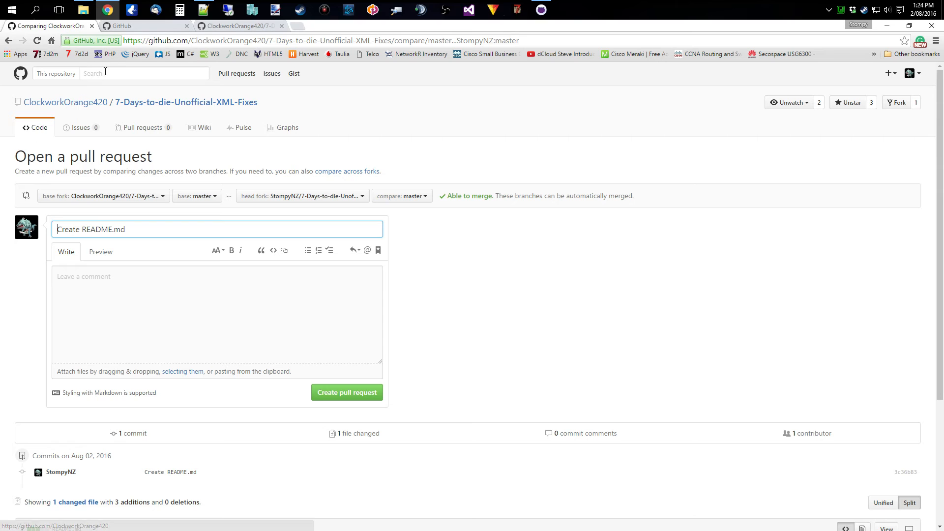
Refresh the GitHub home page in the other browser tab and open the 7-Days-To-Die-Medieval repository
left_click(150, 28)
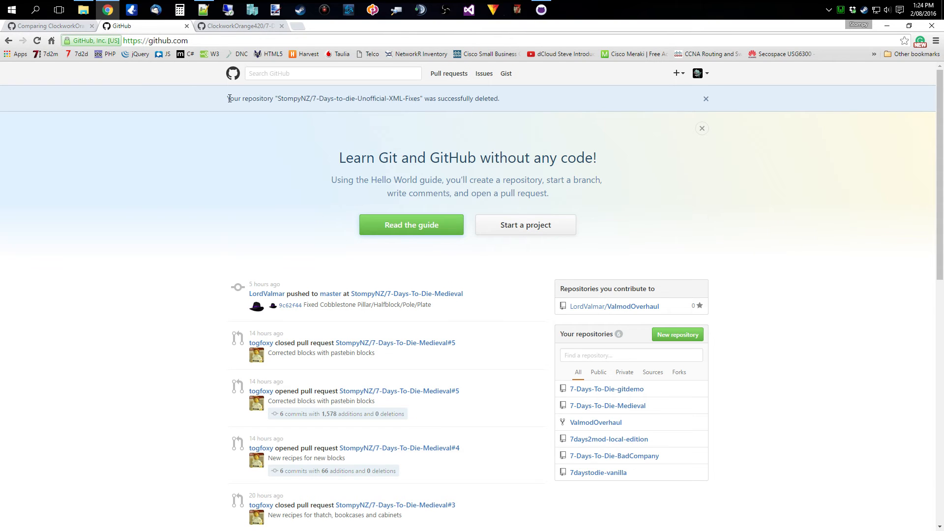
left_click(234, 75)
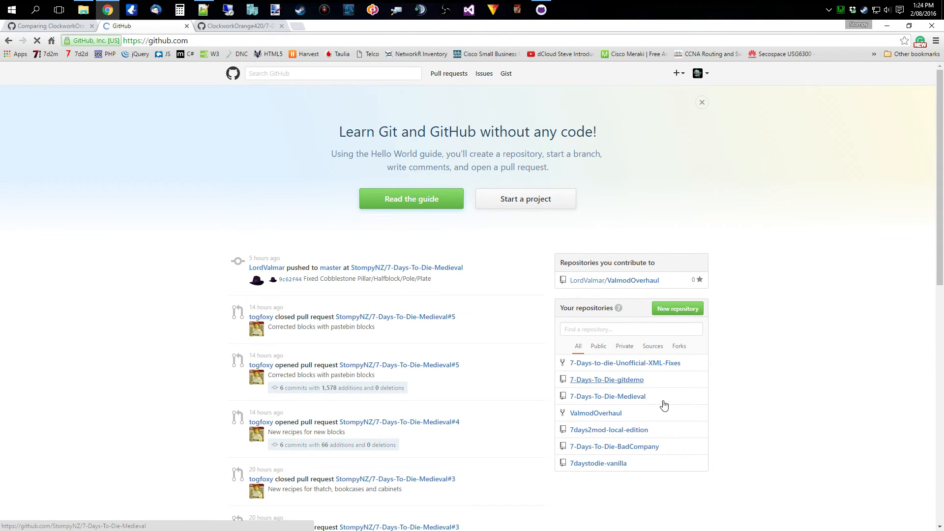
left_click(637, 397)
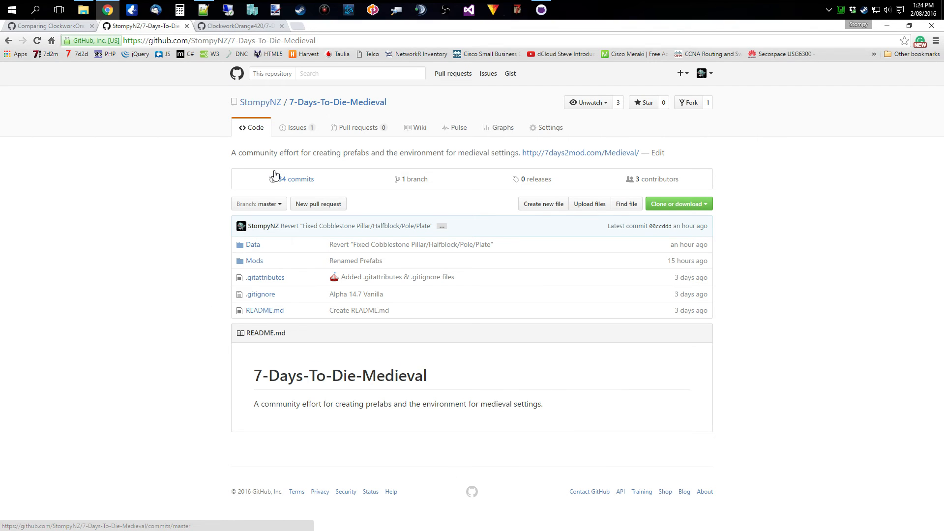
Review the contributors graph of the 7-Days-To-Die-Medieval repository and return to its main page
left_click(670, 179)
scroll(201, 373, "down", 2)
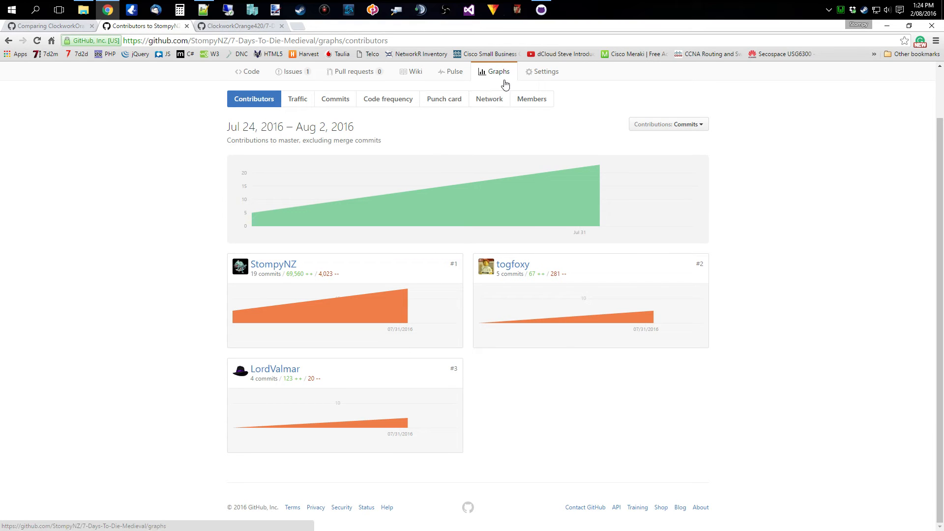
scroll(231, 325, "up", 2)
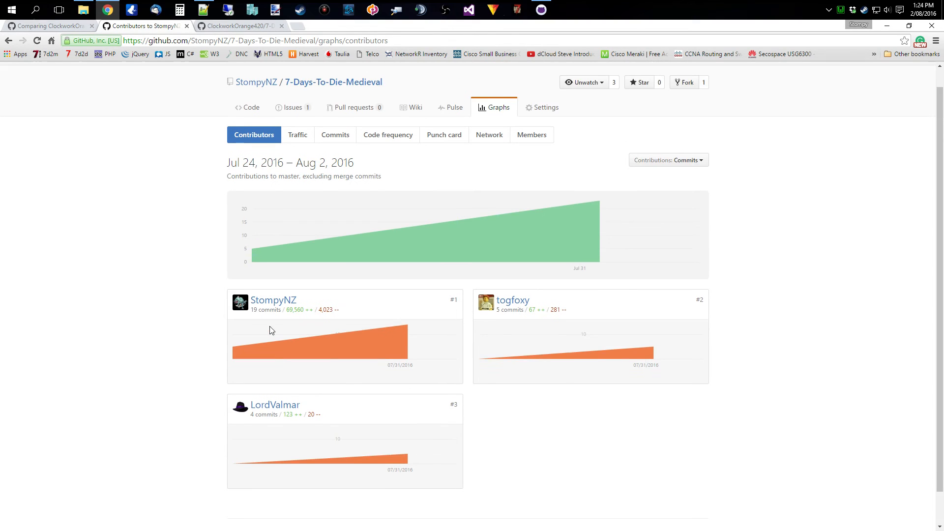
scroll(270, 318, "down", 2)
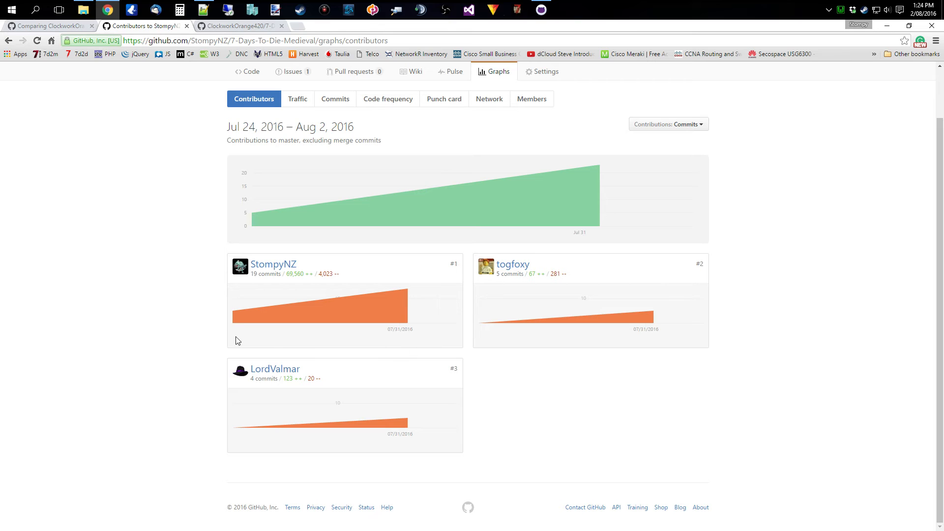
scroll(207, 339, "up", 2)
key("alt+Left")
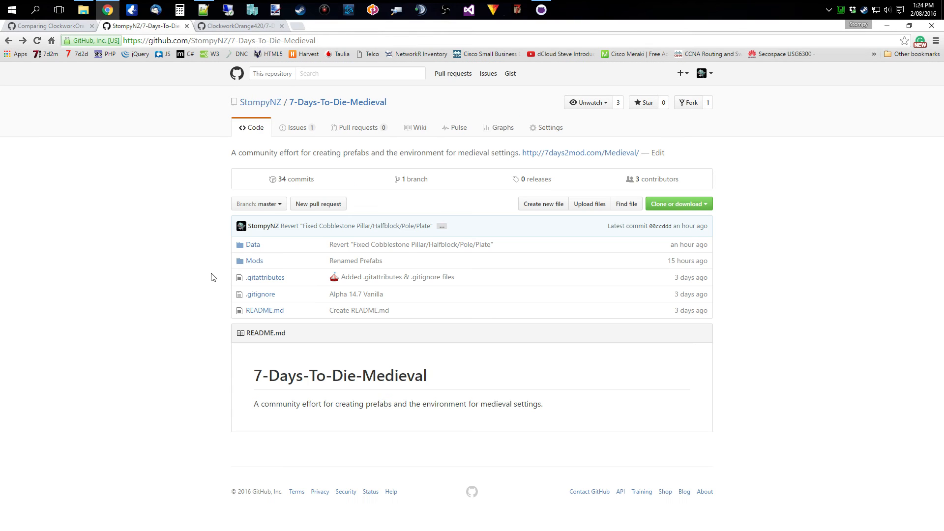
List the closed pull requests of the 7-Days-To-Die-Medieval repository
left_click(368, 132)
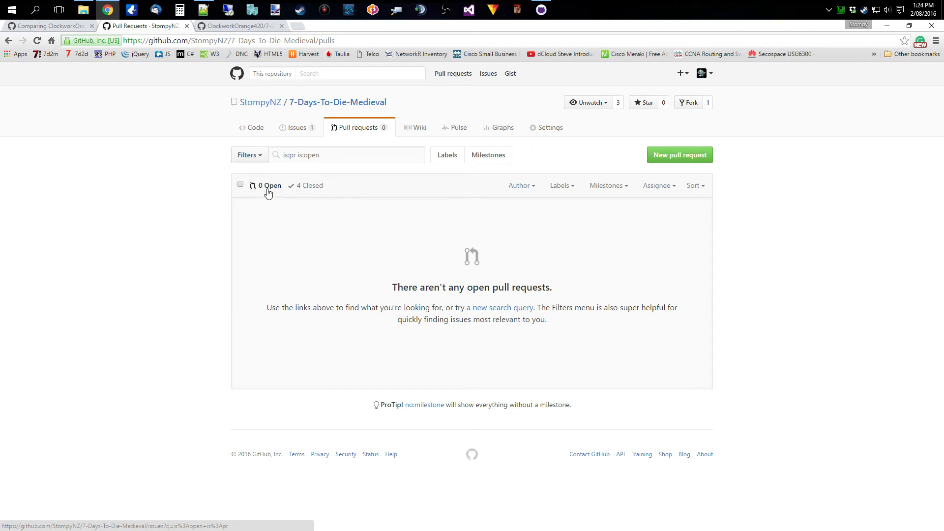
left_click(315, 187)
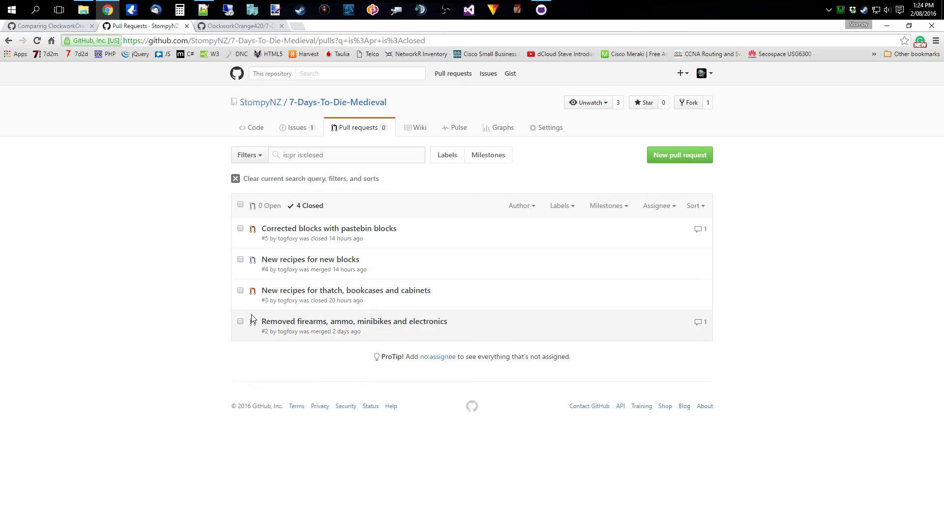
Open the merged pull request "New recipes for new blocks" and review its commits and the changes to Data/Config/recipes.xml
left_click(307, 266)
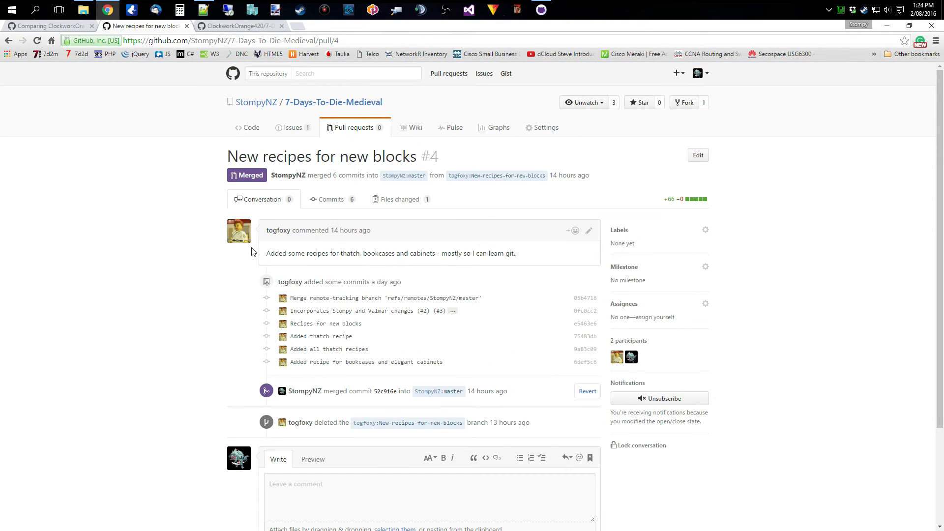
left_click(333, 201)
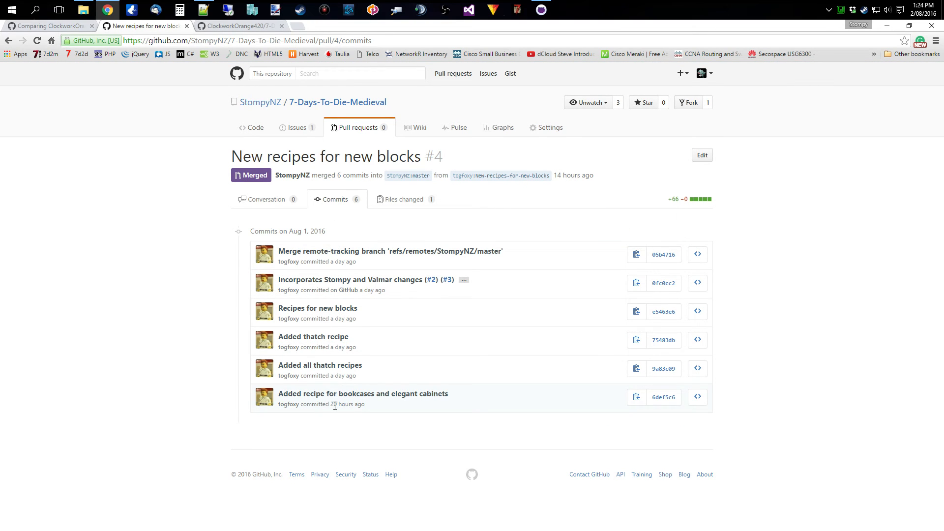
left_click(404, 199)
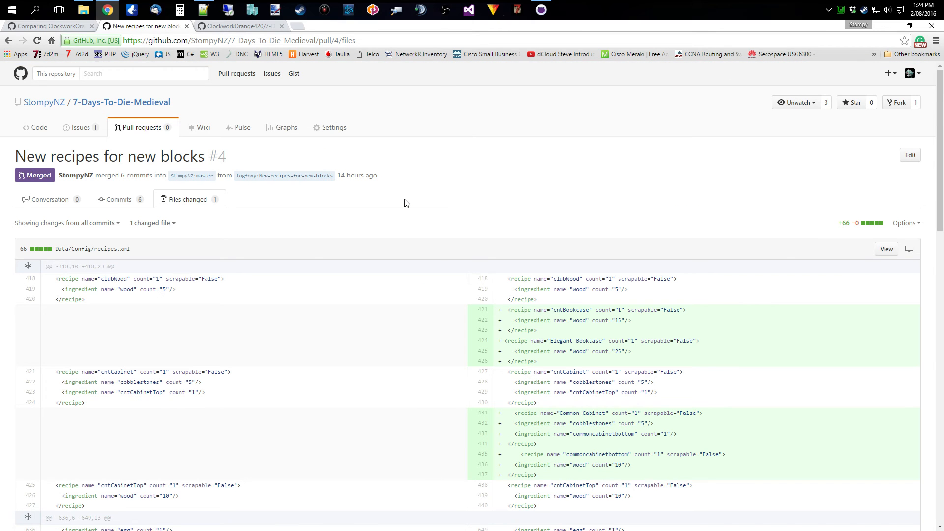
scroll(477, 275, "down", 9)
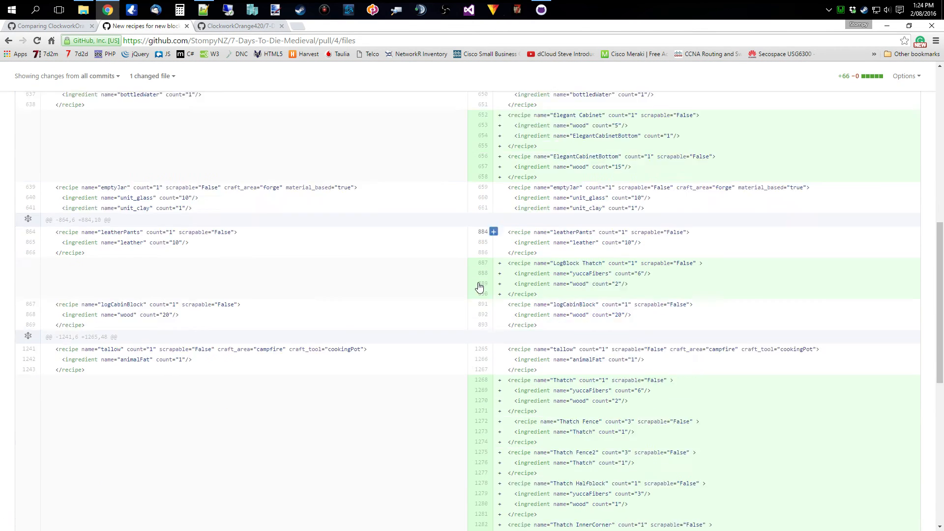
scroll(480, 287, "down", 5)
scroll(476, 295, "up", 15)
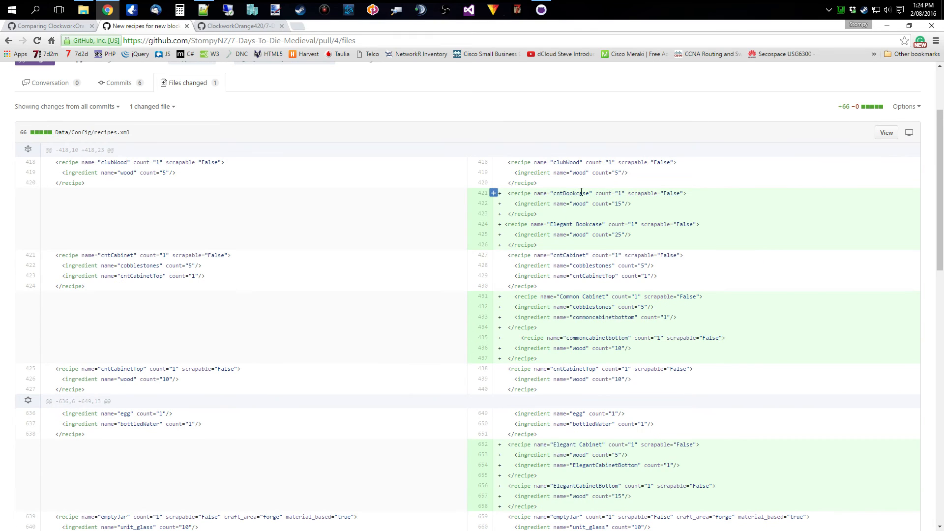
scroll(590, 418, "down", 8)
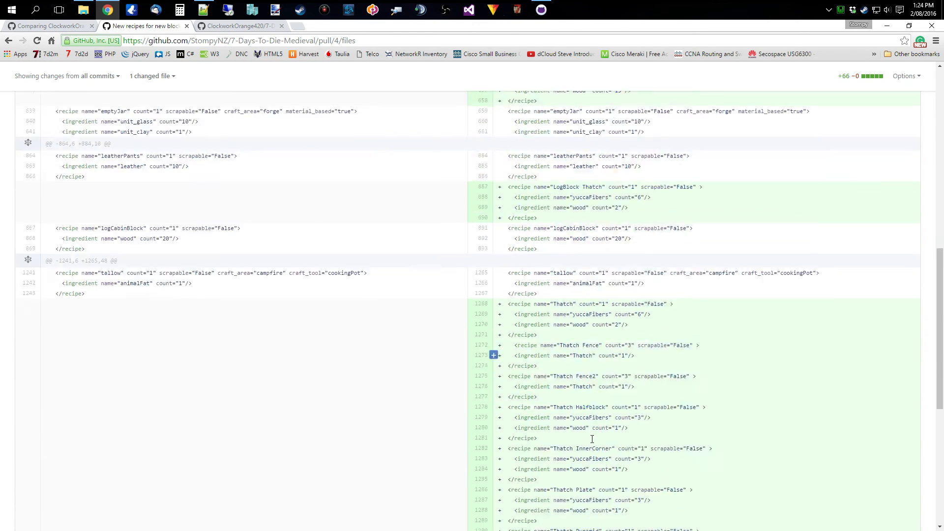
scroll(541, 428, "up", 10)
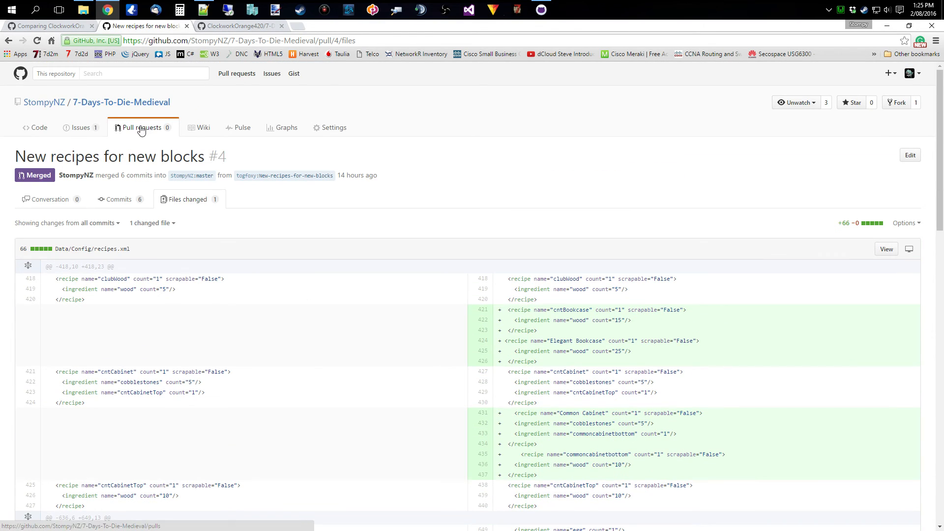
Review the repository's closed and open pull request lists again and return to its main code page
left_click(141, 130)
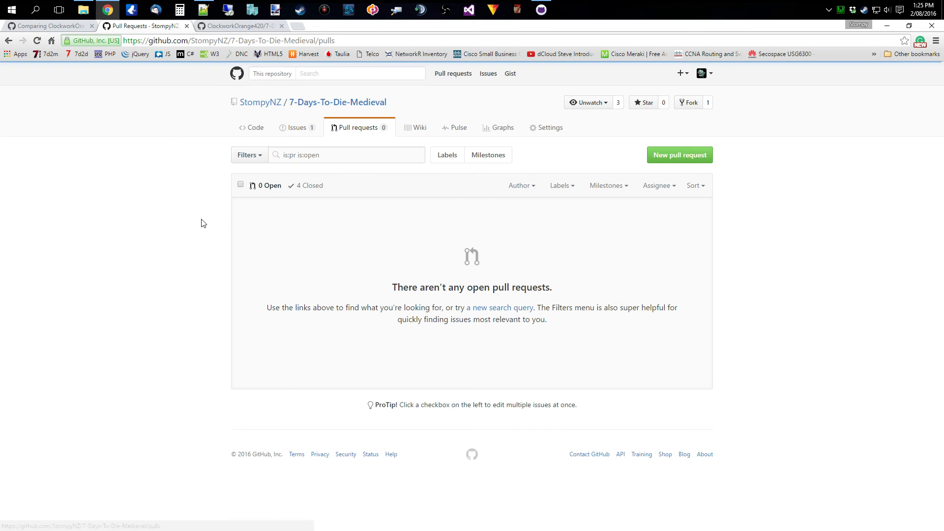
left_click(316, 187)
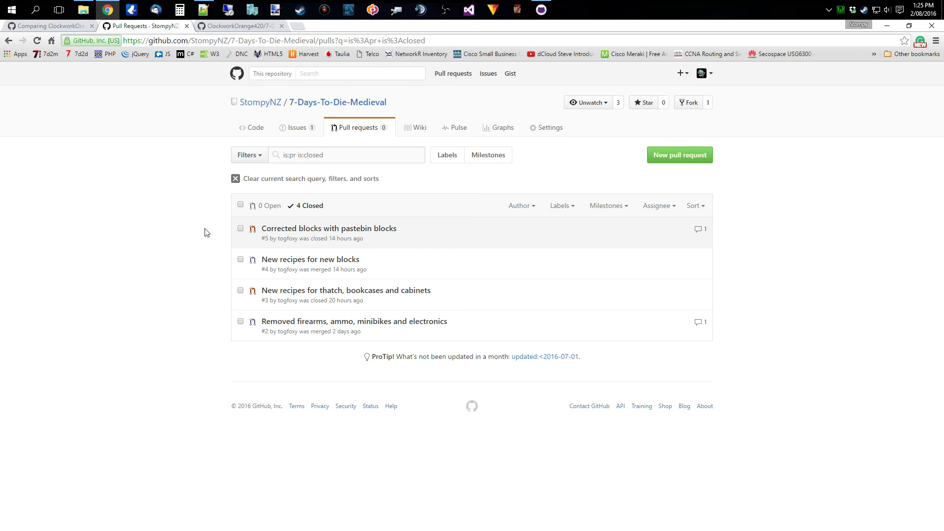
left_click(259, 128)
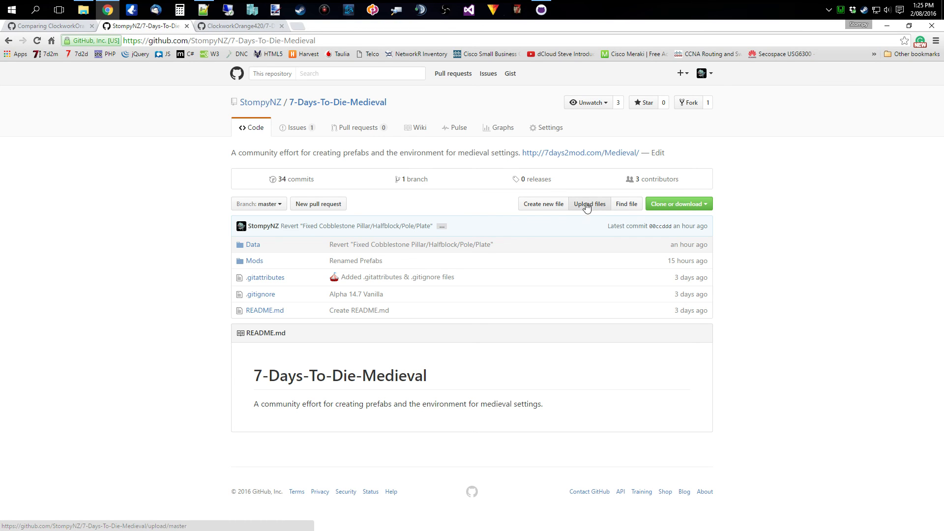
left_click(365, 131)
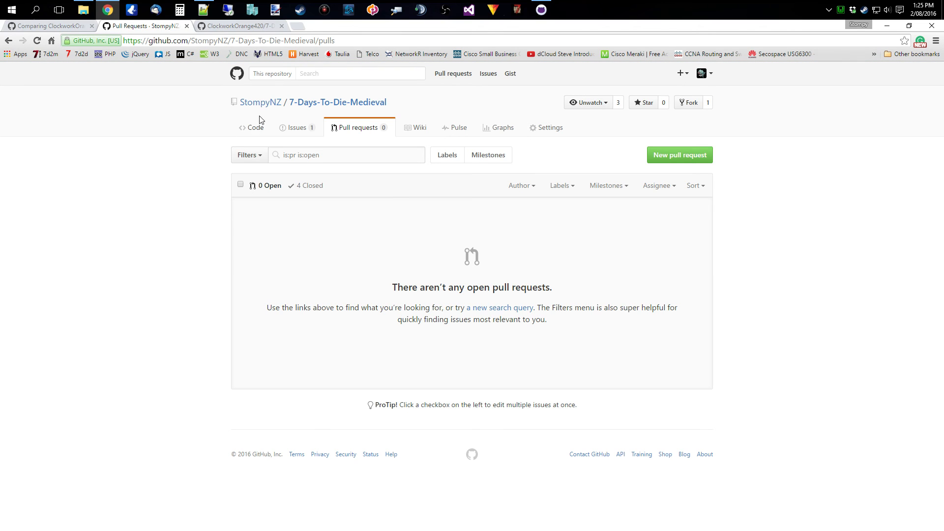
left_click(256, 131)
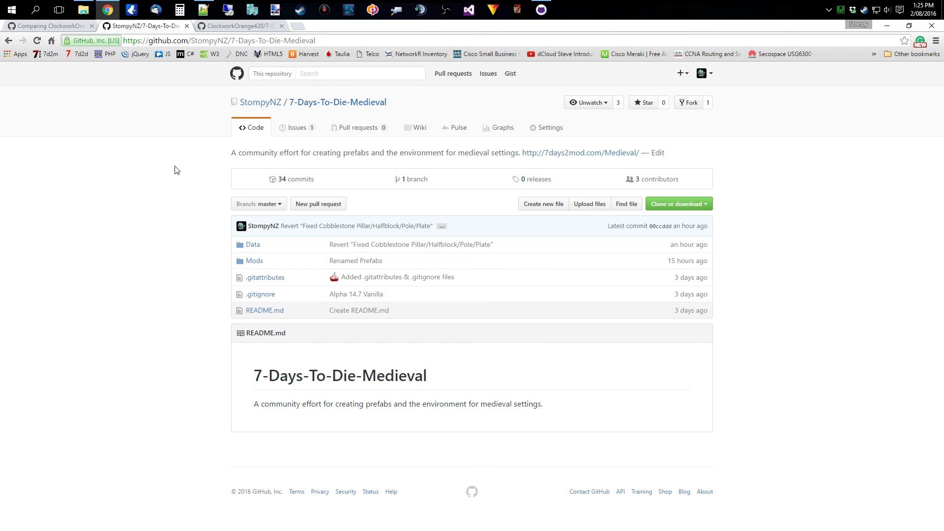
Switch to Notepad++ to check the Forking, Pull Requests and Merging topics in the outline, and return to the repository in Chrome
left_click(203, 10)
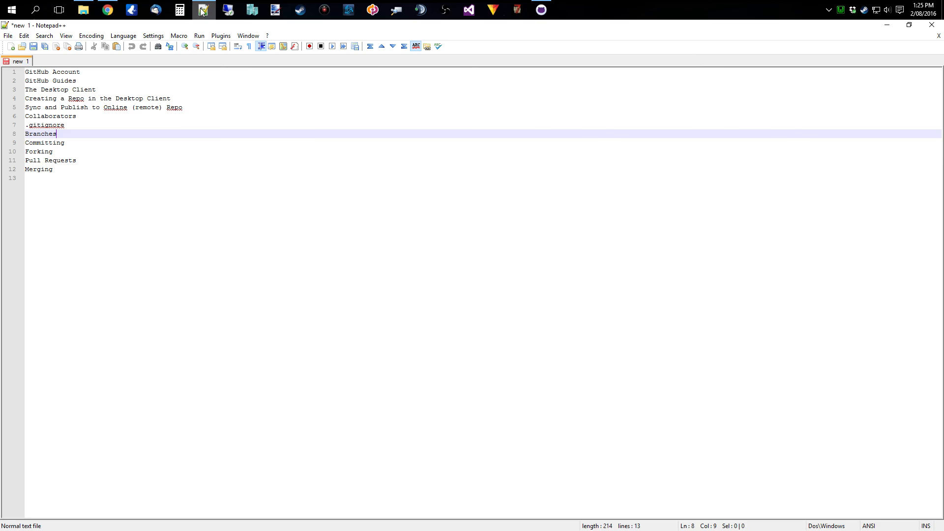
left_click(60, 169)
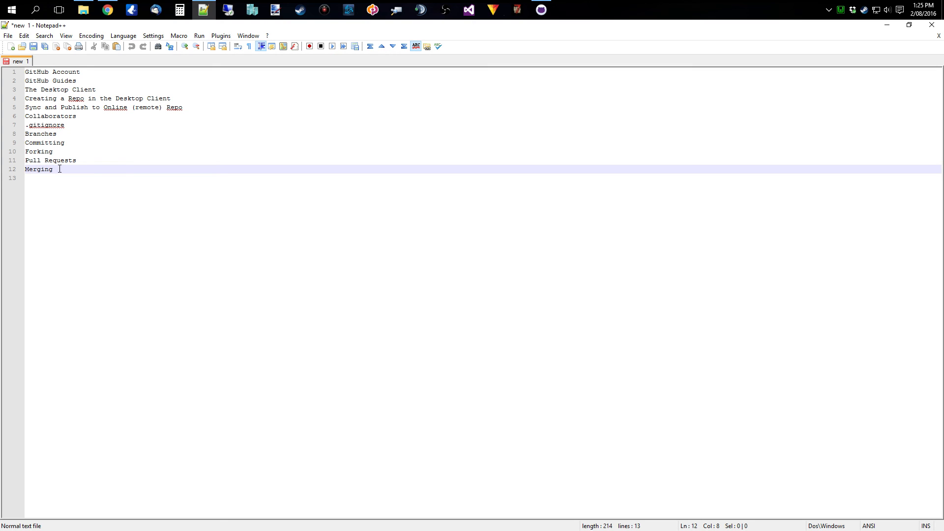
left_click(61, 151)
left_click(77, 161)
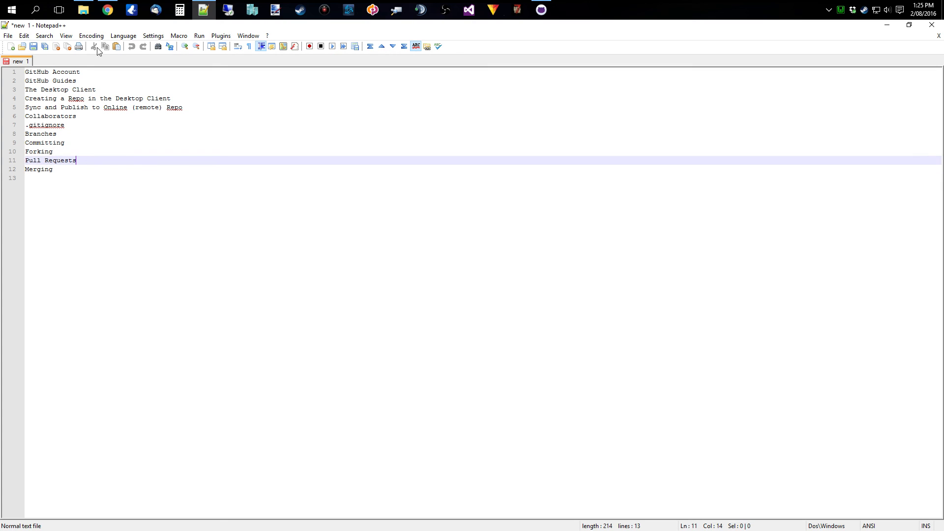
left_click(108, 10)
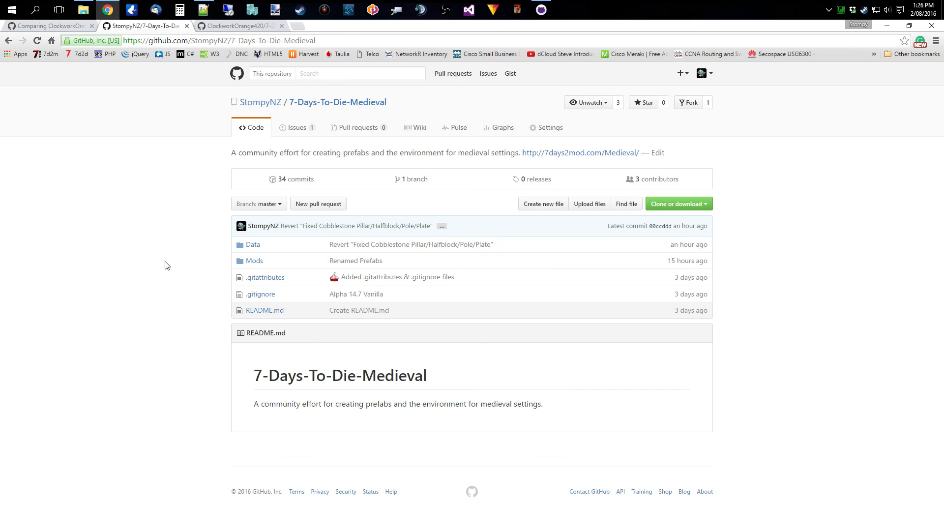